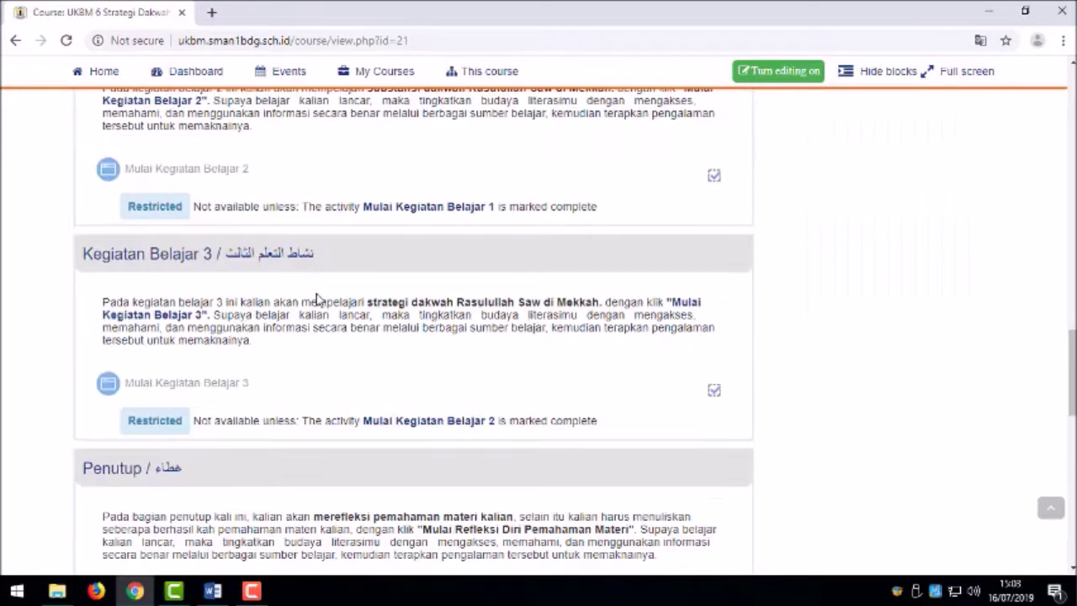
Step: Review the Kegiatan Belajar, Penutup and Evaluasi Belajar sections and the access restrictions on their activities
{"action": "scroll", "coordinate": [361, 446], "scroll_direction": "down", "scroll_amount": 2}
{"action": "scroll", "coordinate": [370, 423], "scroll_direction": "down", "scroll_amount": 1}
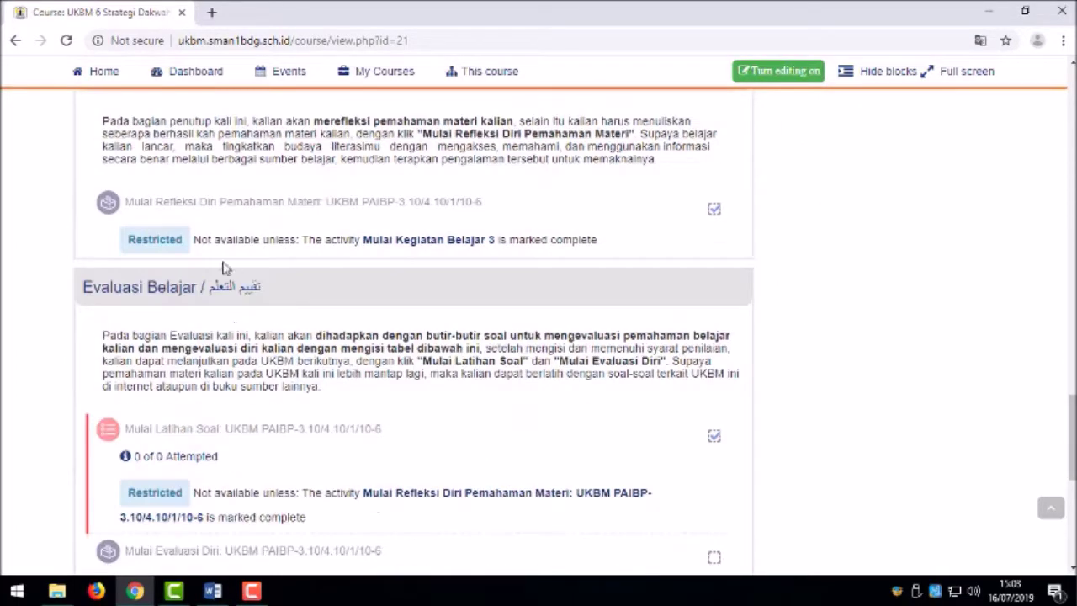
{"action": "scroll", "coordinate": [300, 226], "scroll_direction": "up", "scroll_amount": 1}
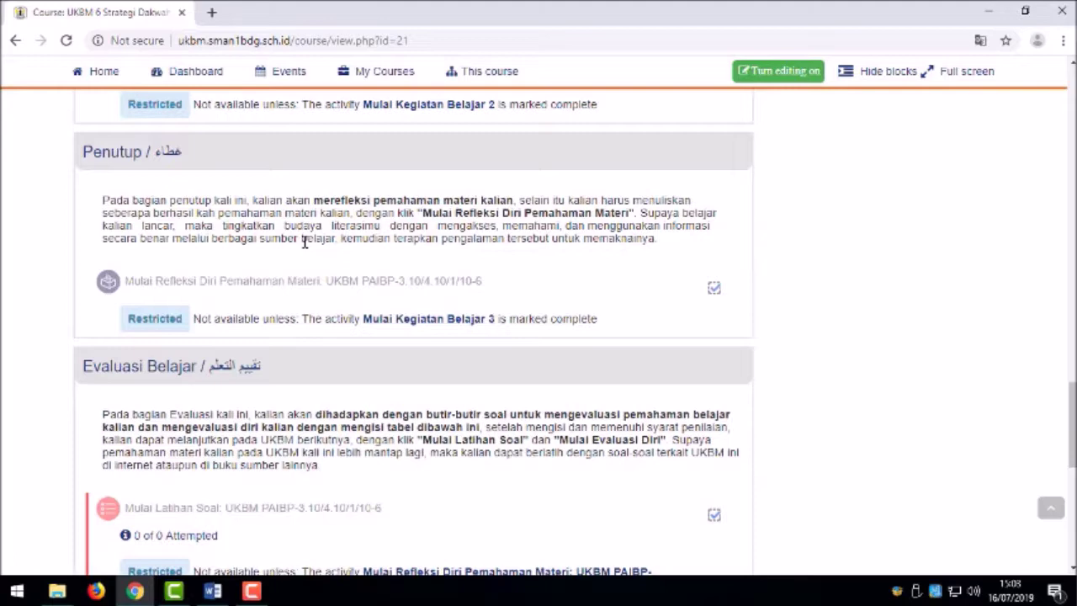
{"action": "scroll", "coordinate": [305, 242], "scroll_direction": "up", "scroll_amount": 3}
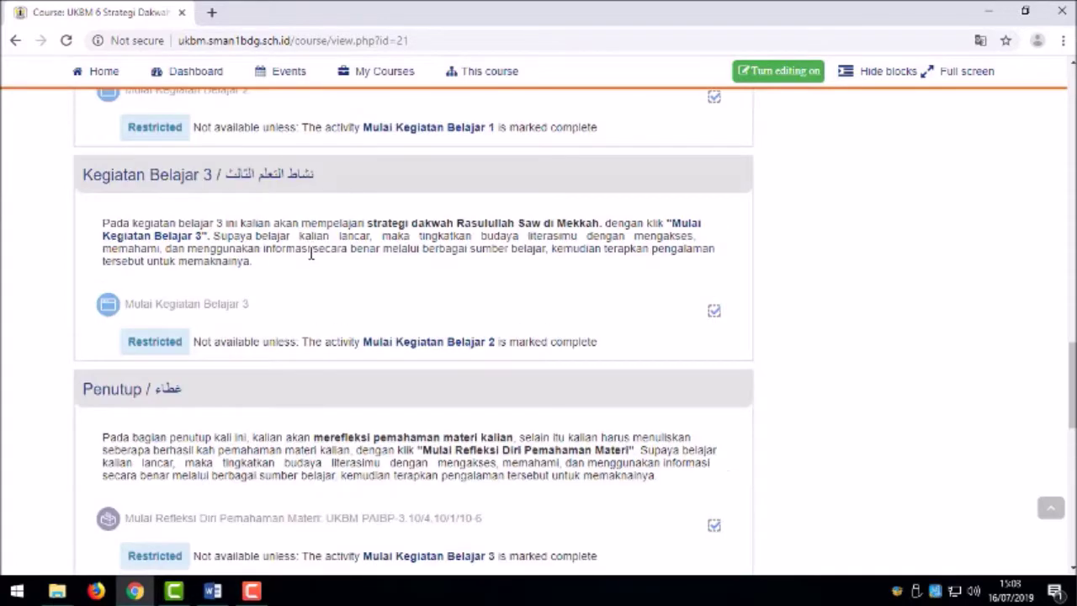
{"action": "scroll", "coordinate": [276, 286], "scroll_direction": "up", "scroll_amount": 5}
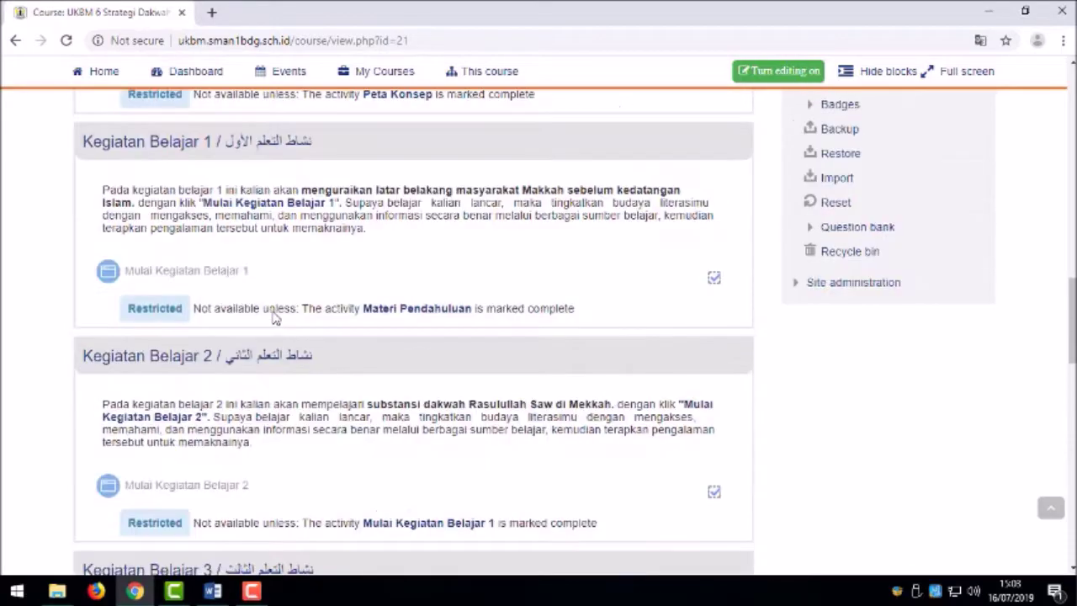
{"action": "scroll", "coordinate": [274, 311], "scroll_direction": "down", "scroll_amount": 9}
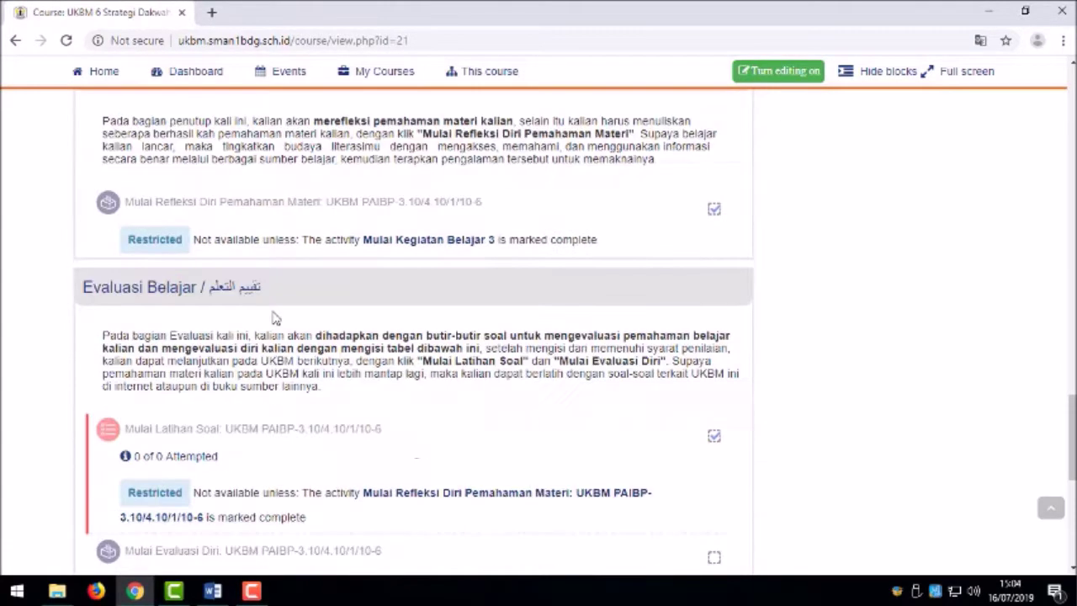
{"action": "scroll", "coordinate": [274, 317], "scroll_direction": "up", "scroll_amount": 2}
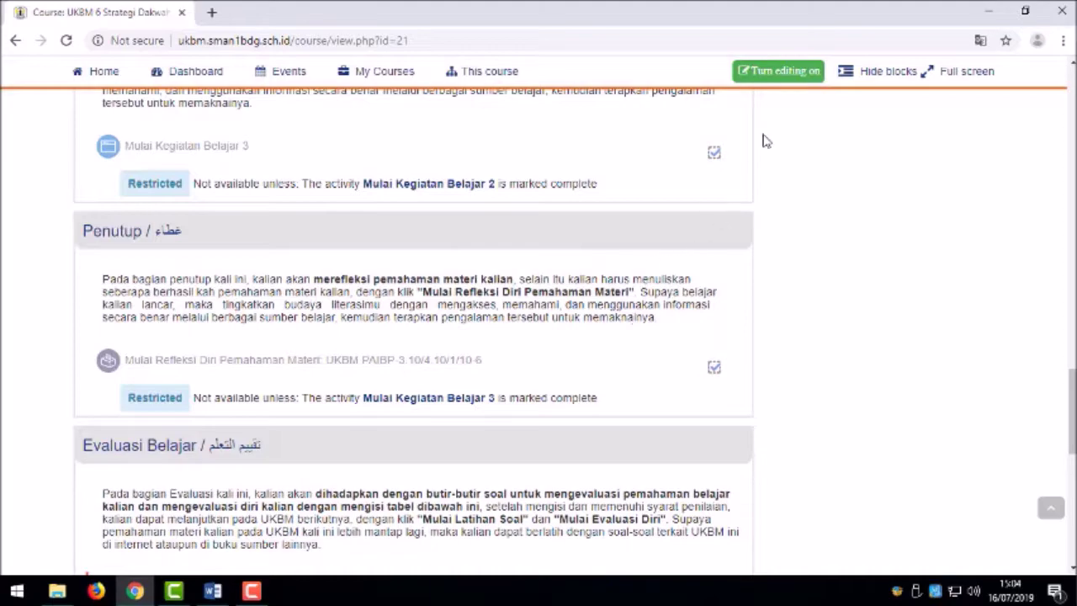
Step: Turn on course editing and add a new Feedback activity to the Penutup section
{"action": "left_click", "coordinate": [775, 77]}
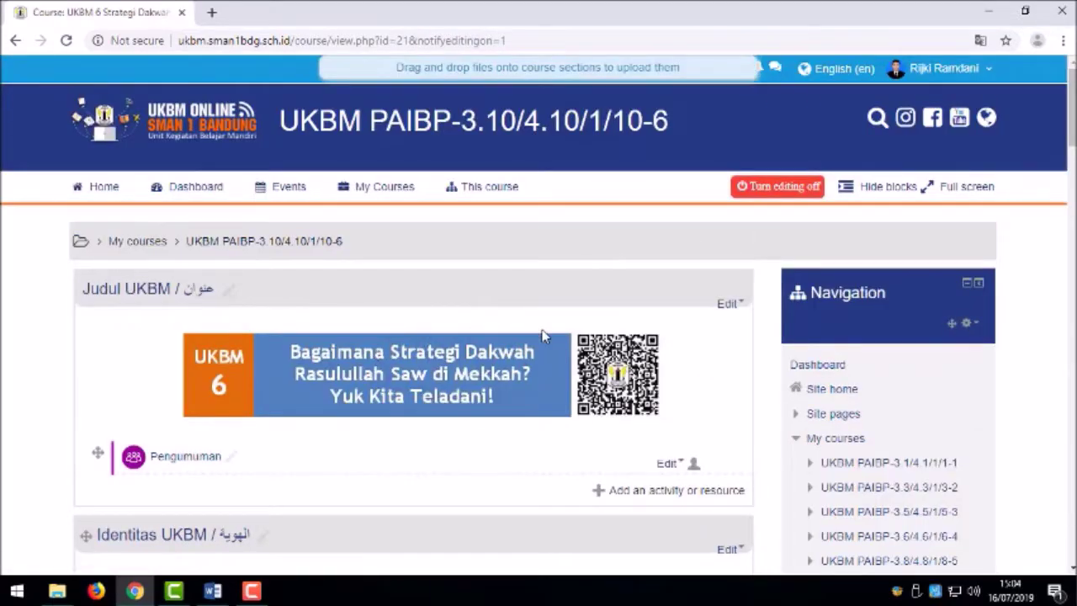
{"action": "scroll", "coordinate": [530, 333], "scroll_direction": "down", "scroll_amount": 15}
{"action": "scroll", "coordinate": [535, 343], "scroll_direction": "down", "scroll_amount": 6}
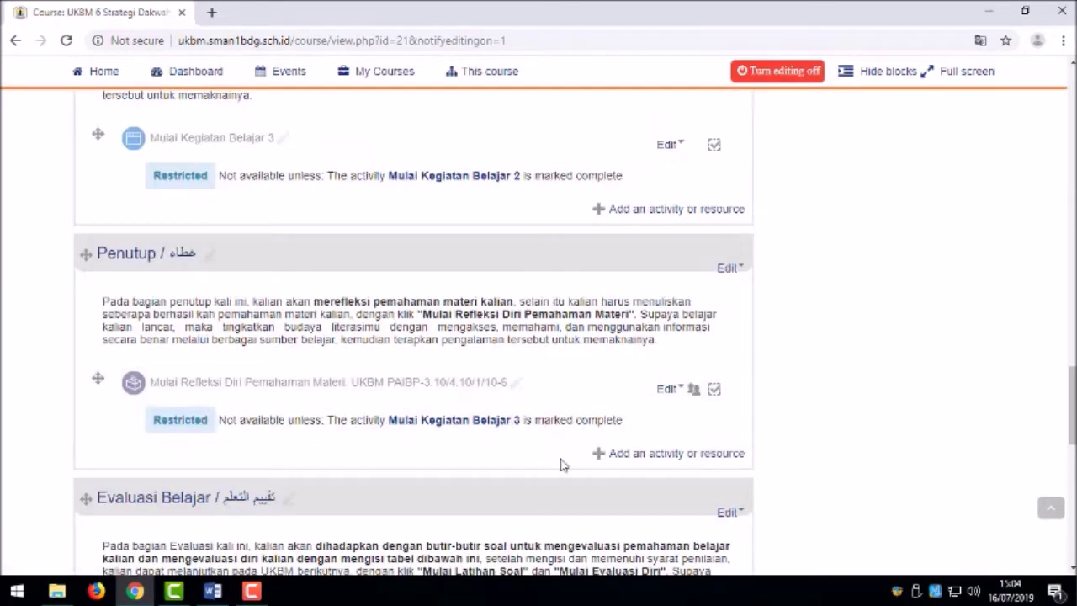
{"action": "left_click", "coordinate": [641, 458]}
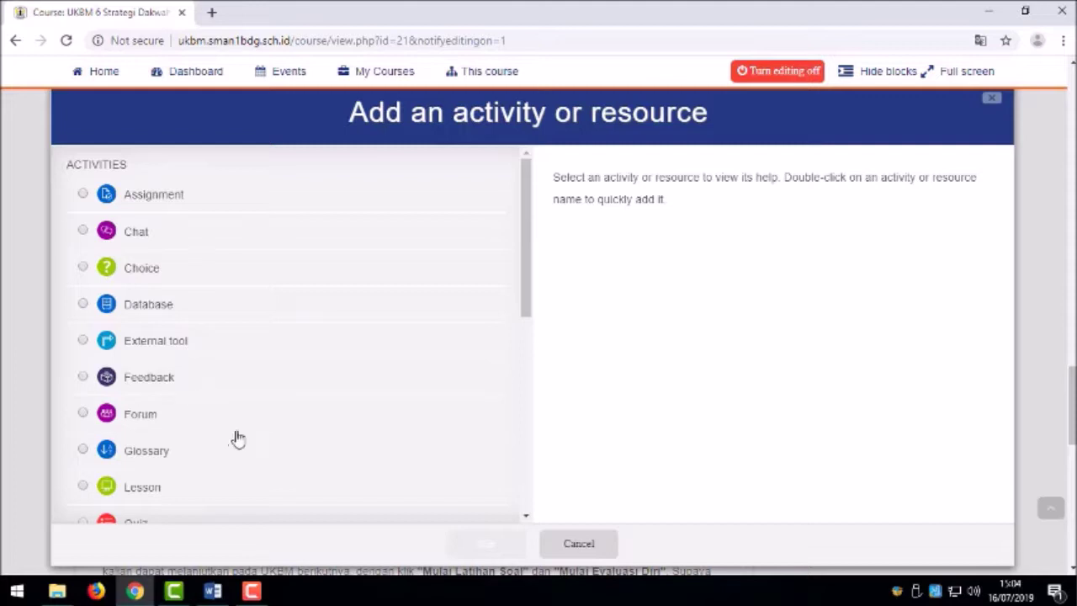
{"action": "left_click", "coordinate": [164, 385]}
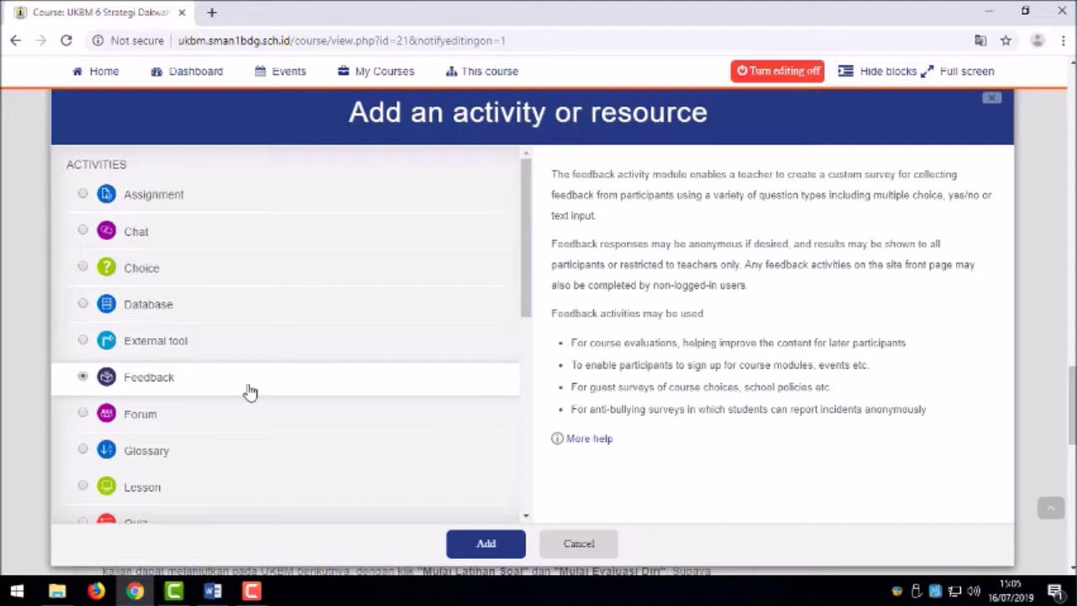
{"action": "left_click", "coordinate": [475, 547]}
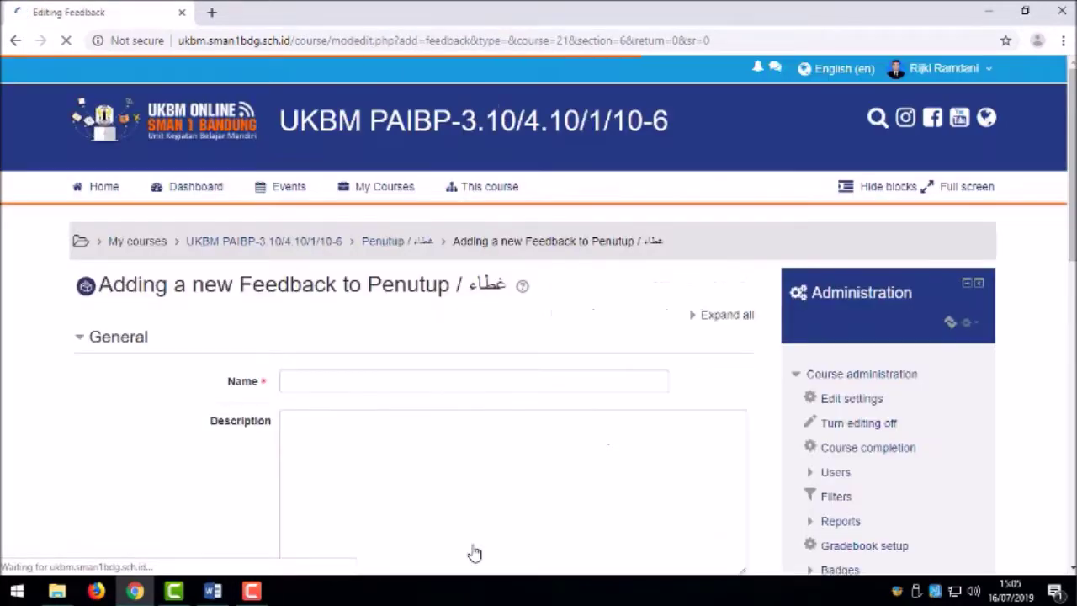
Step: Enter "Mulai Refleksi Diri Pemahaman Materi:" as the name of the new feedback
{"action": "scroll", "coordinate": [569, 346], "scroll_direction": "down", "scroll_amount": 1}
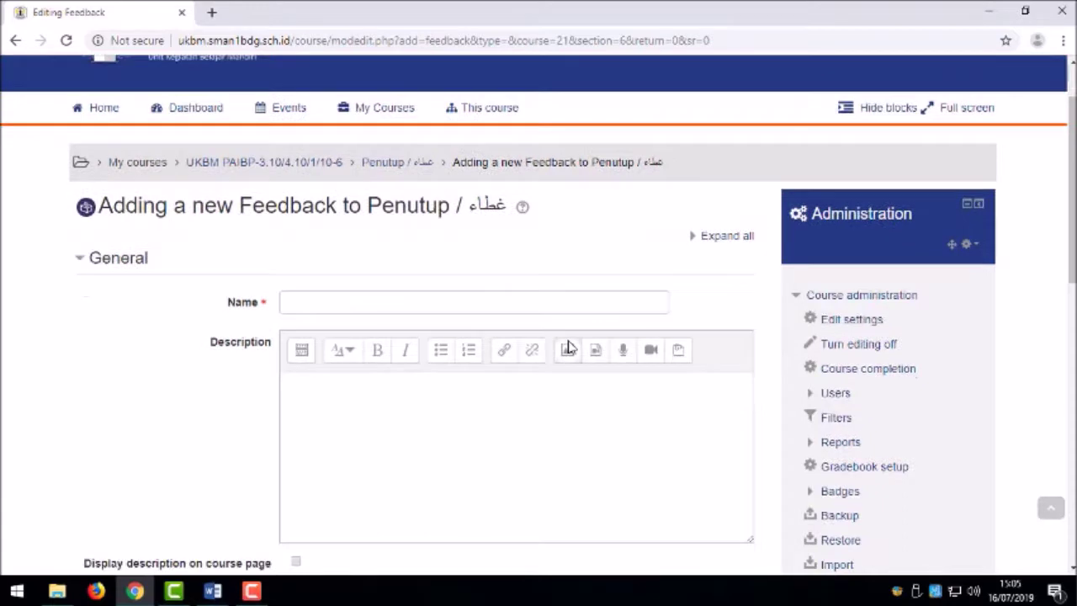
{"action": "left_click", "coordinate": [559, 304]}
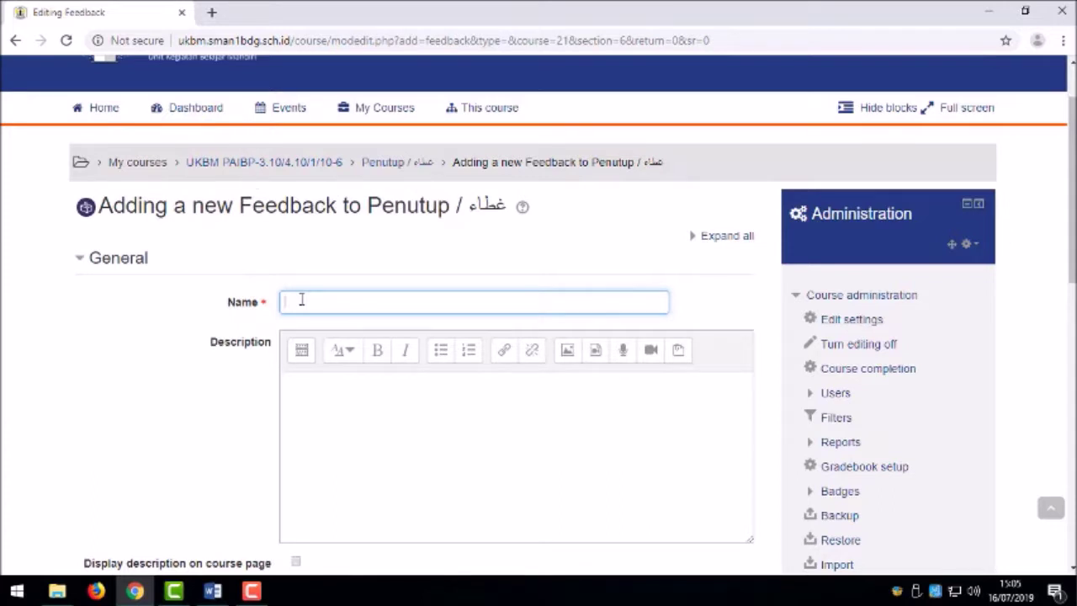
{"action": "type", "text": "Mulai "}
{"action": "type", "text": "Refleksi "}
{"action": "type", "text": "Dil"}
{"action": "type", "text": "i Pemaha"}
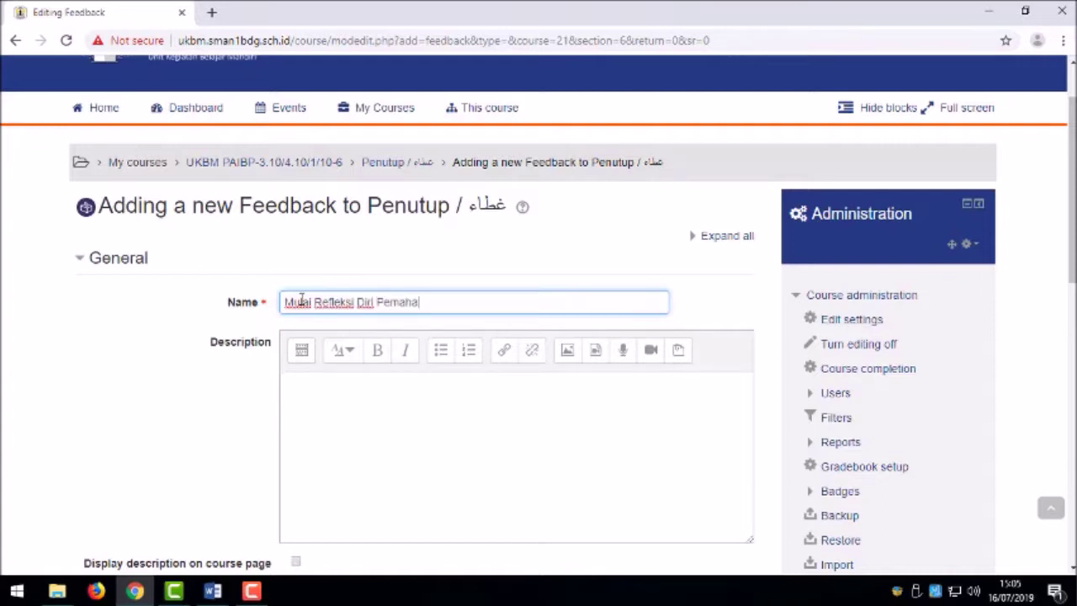
{"action": "type", "text": "man Materi"}
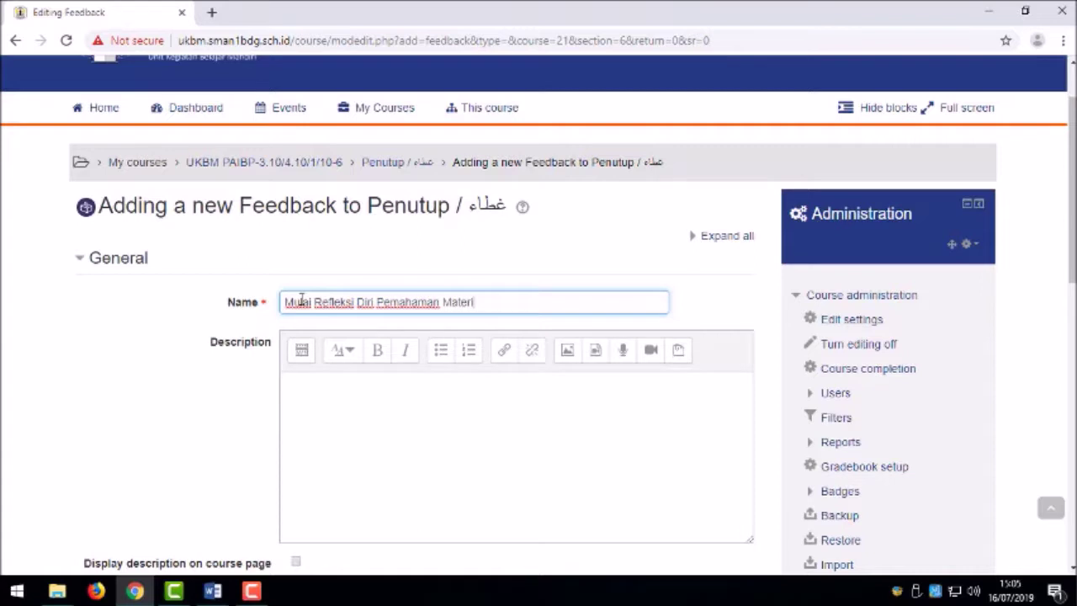
{"action": "type", "text": ":"}
Step: Copy the course title "UKBM PAIBP-3.10/4.10/1/10-6" from the page heading and append it to the feedback name
{"action": "scroll", "coordinate": [303, 301], "scroll_direction": "up", "scroll_amount": 1}
{"action": "left_click", "coordinate": [281, 120]}
{"action": "left_click_drag", "start_coordinate": [281, 120], "coordinate": [674, 125]}
{"action": "key", "text": "ctrl+c"}
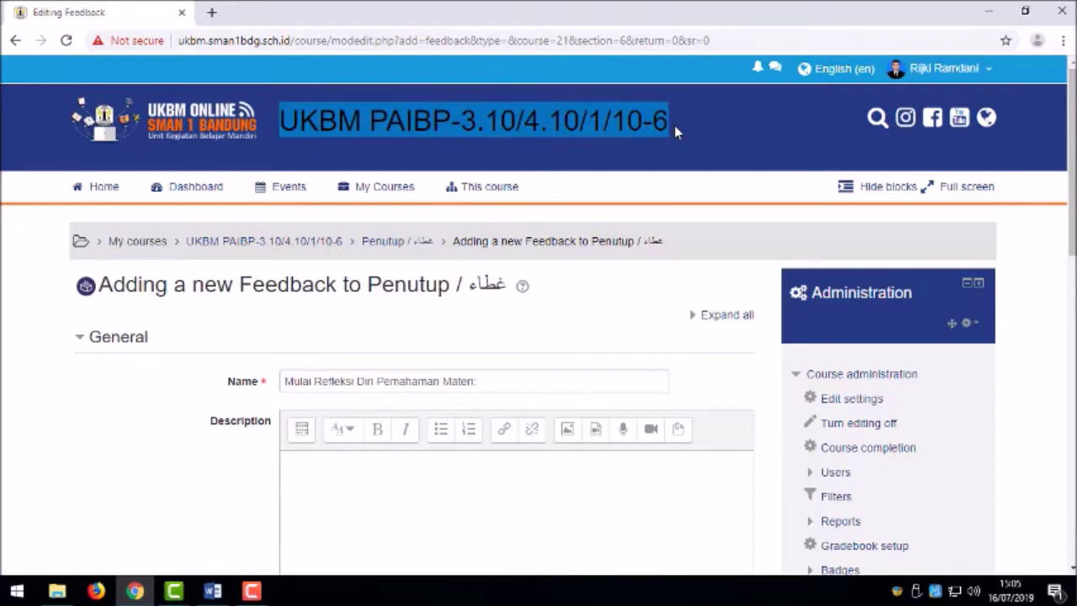
{"action": "left_click", "coordinate": [530, 379]}
{"action": "key", "text": "ctrl+v"}
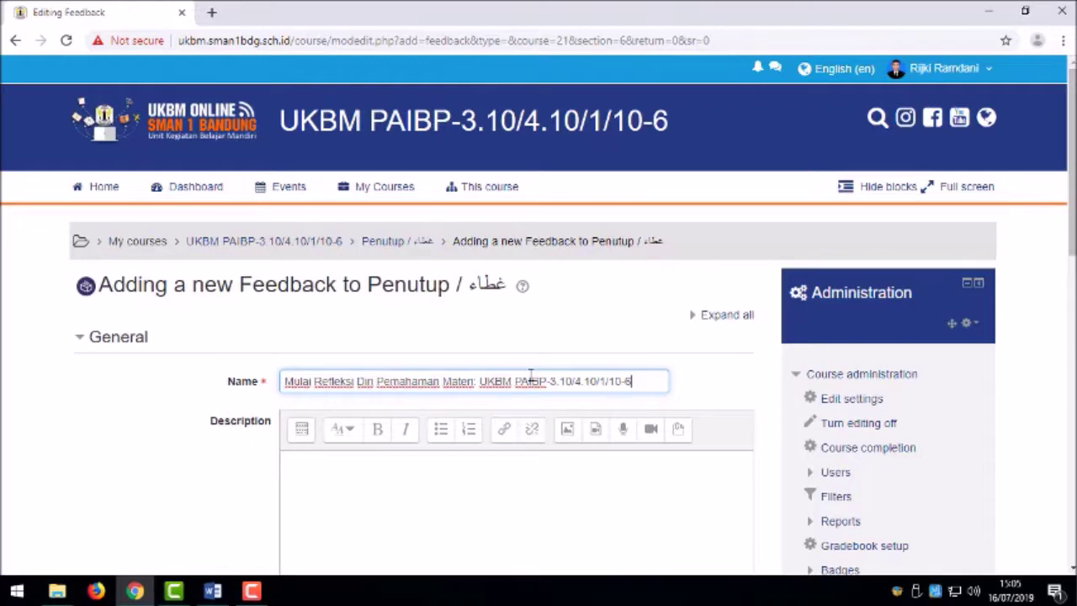
Step: Set Record user names to "User's name will be logged and shown with answers" and Allow multiple submissions to Yes
{"action": "scroll", "coordinate": [474, 395], "scroll_direction": "down", "scroll_amount": 5}
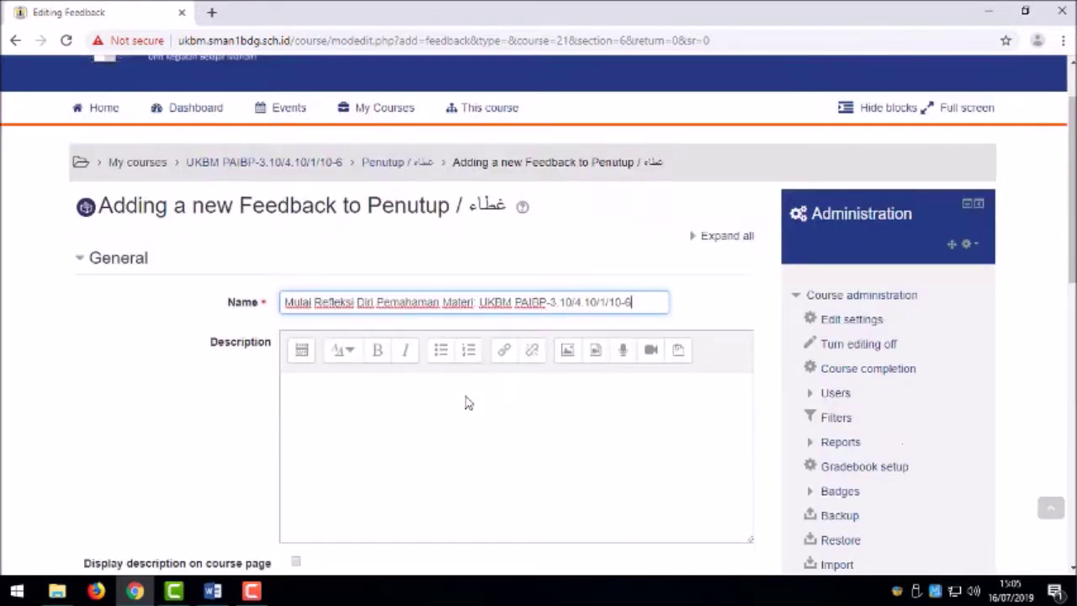
{"action": "scroll", "coordinate": [474, 392], "scroll_direction": "up", "scroll_amount": 3}
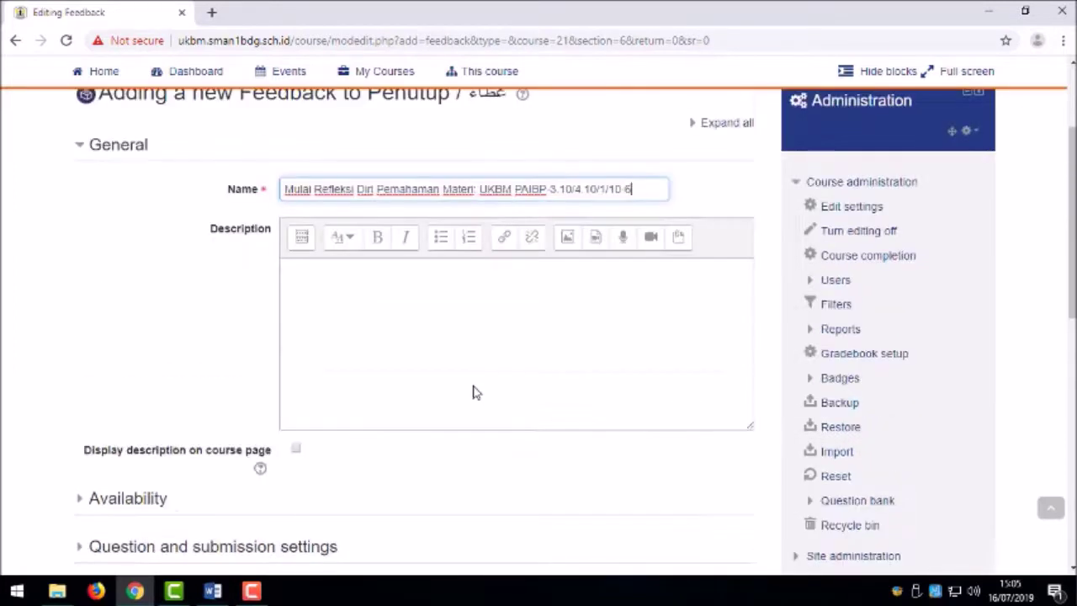
{"action": "left_click", "coordinate": [352, 307]}
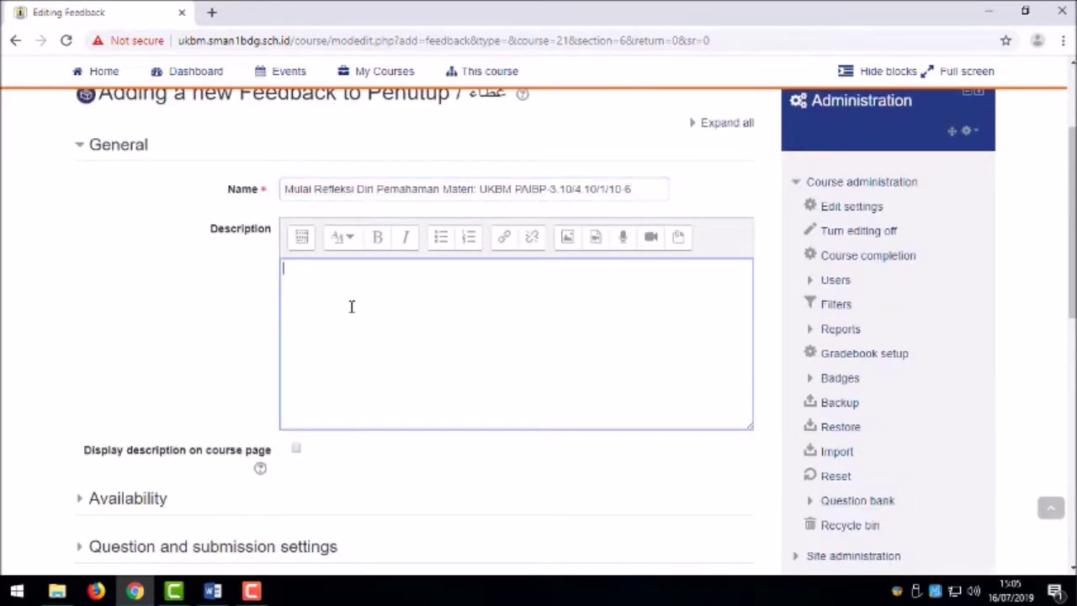
{"action": "scroll", "coordinate": [252, 358], "scroll_direction": "down", "scroll_amount": 3}
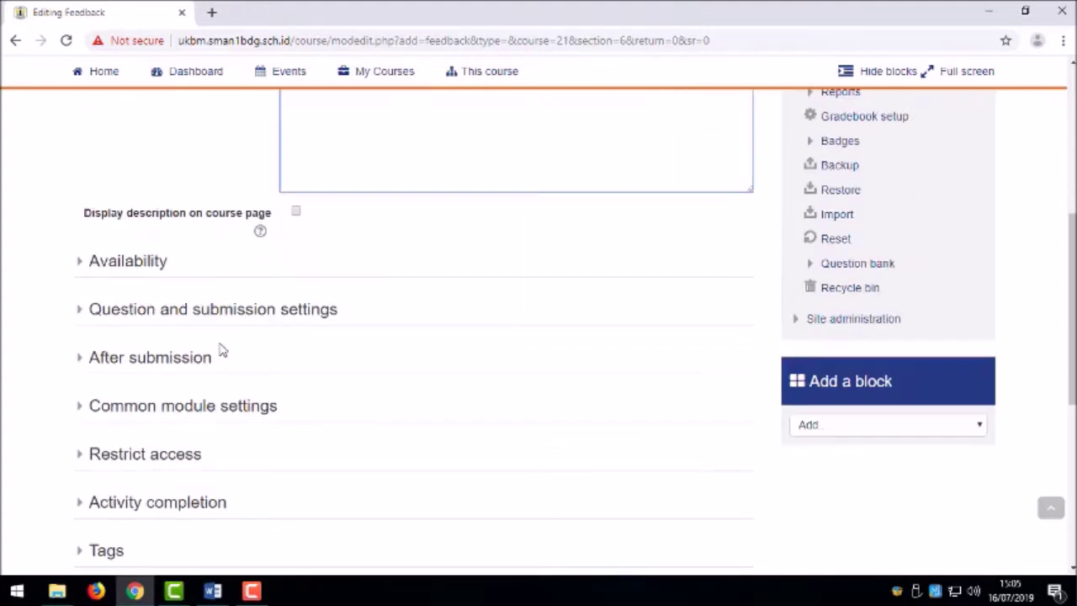
{"action": "left_click", "coordinate": [114, 271]}
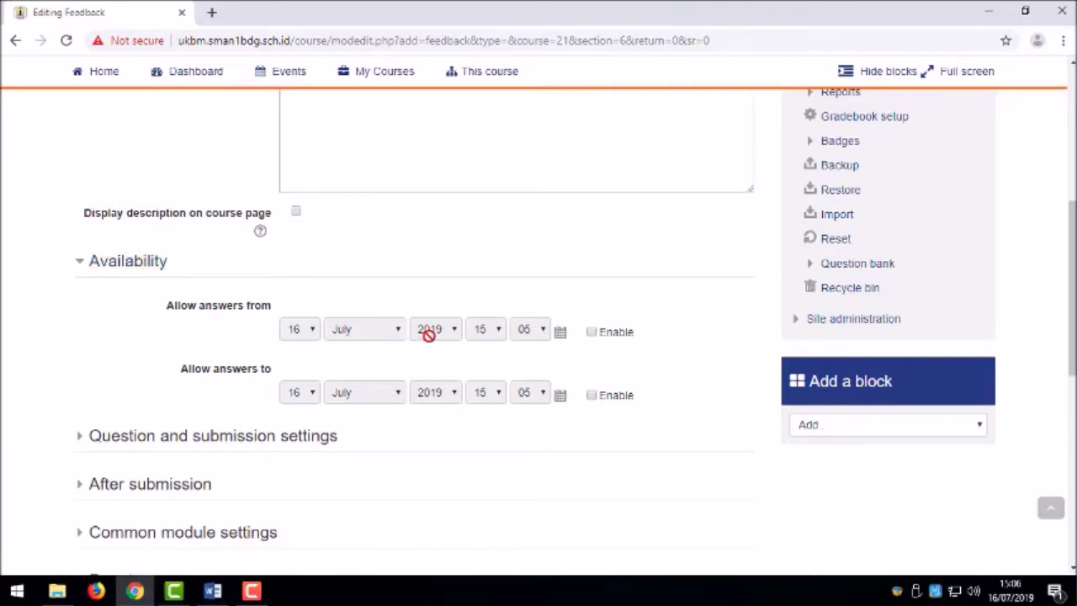
{"action": "left_click", "coordinate": [128, 441]}
{"action": "scroll", "coordinate": [116, 374], "scroll_direction": "down", "scroll_amount": 3}
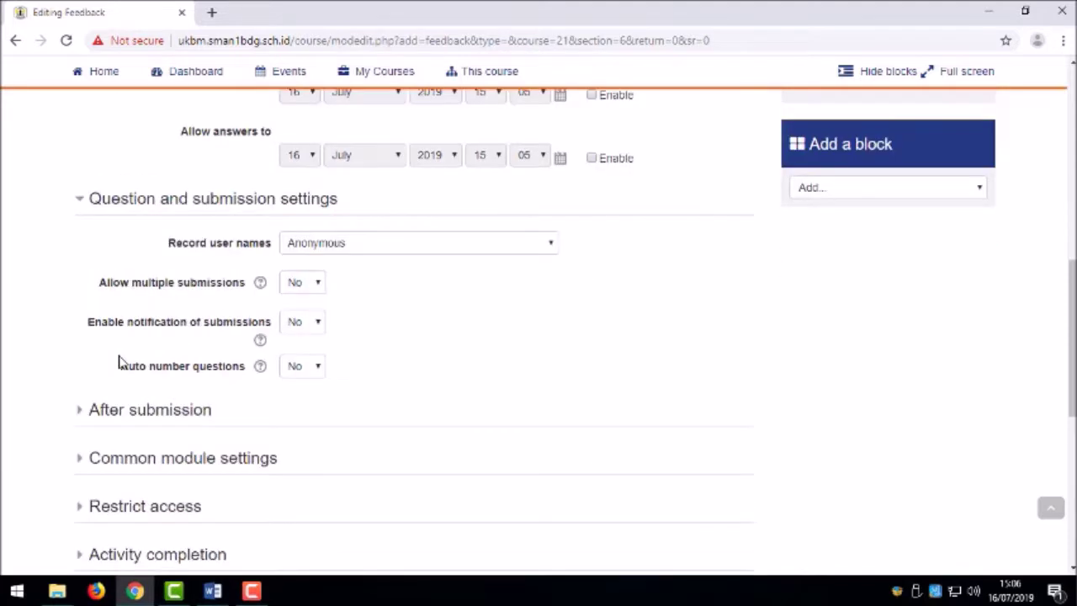
{"action": "left_click", "coordinate": [308, 253]}
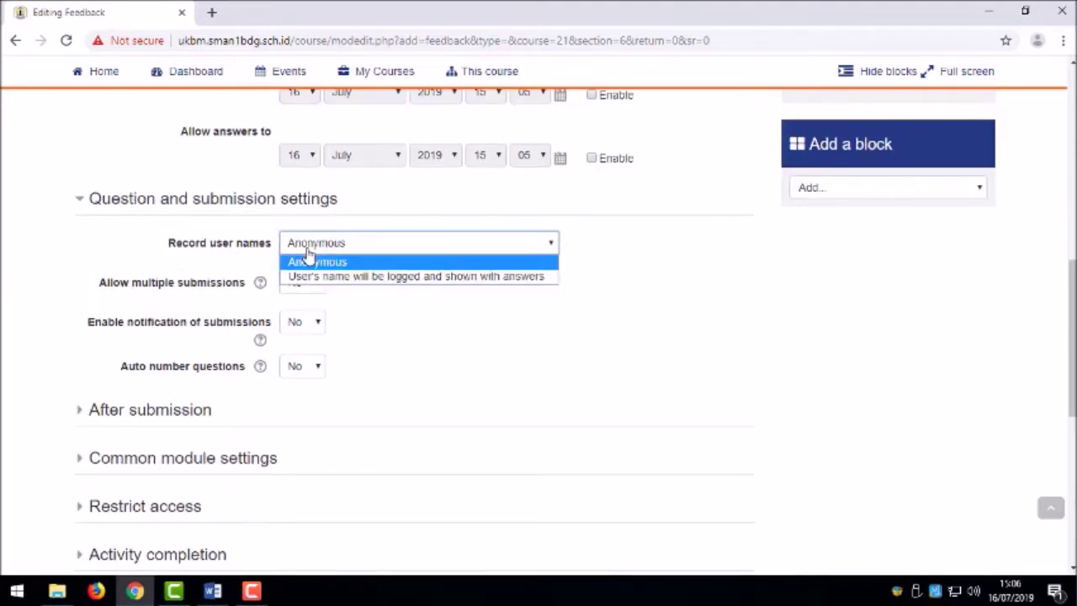
{"action": "left_click", "coordinate": [404, 277]}
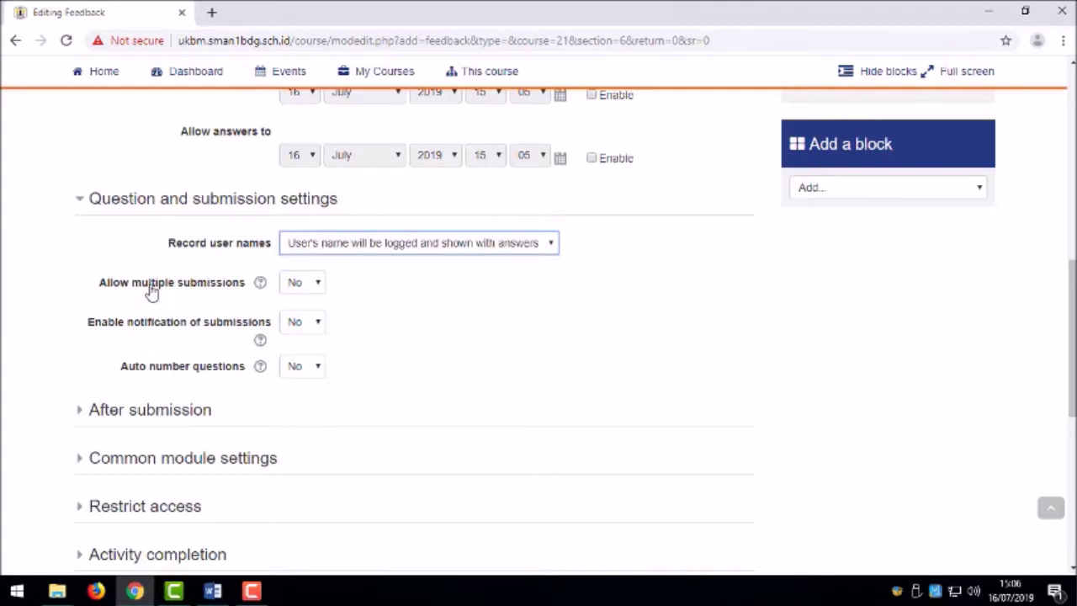
{"action": "left_click", "coordinate": [299, 283]}
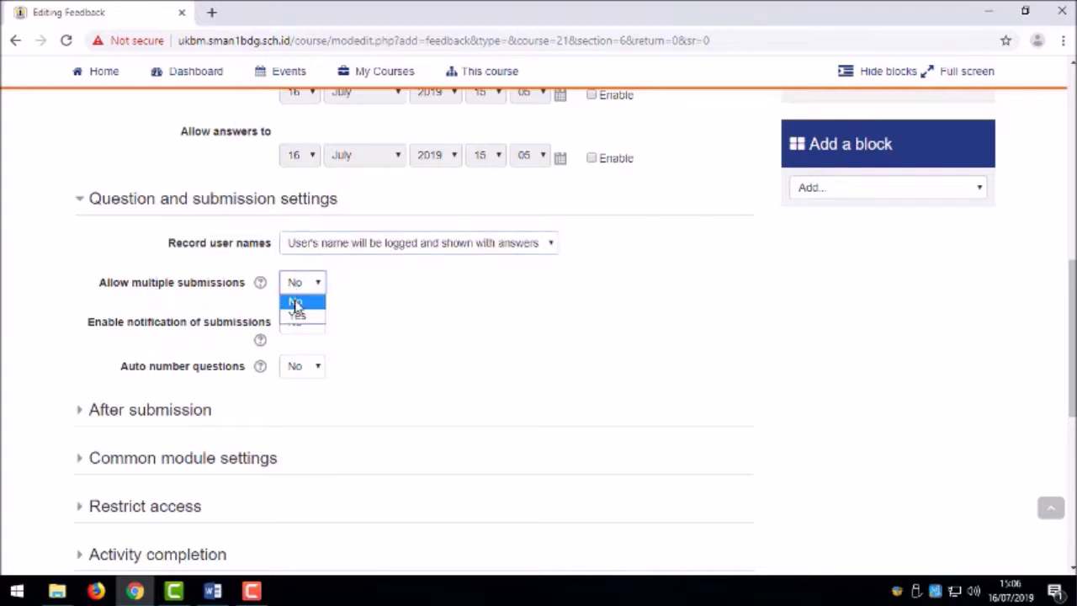
{"action": "left_click", "coordinate": [298, 316]}
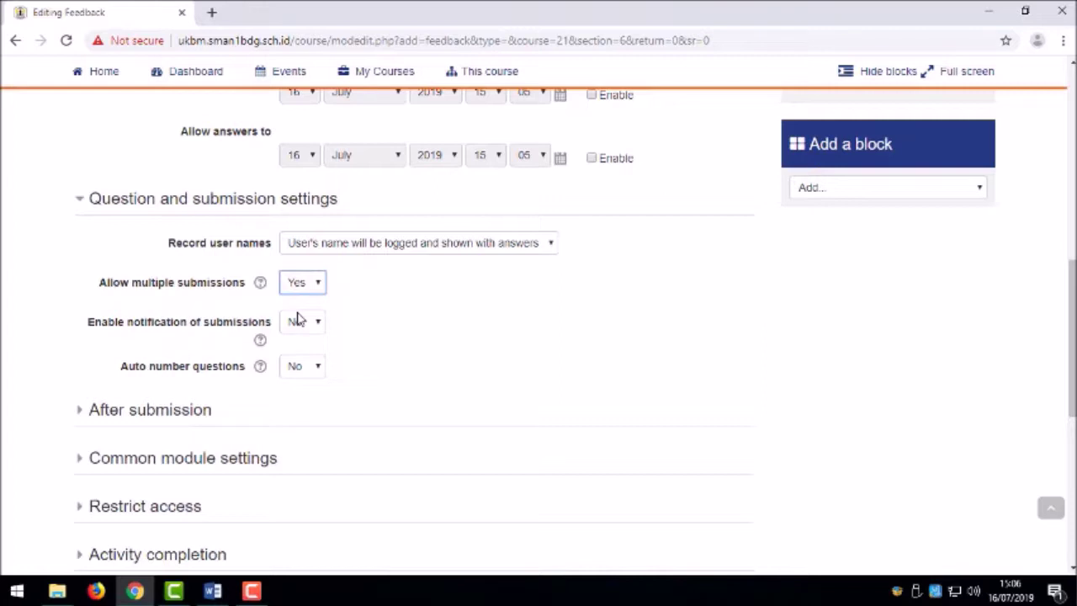
Step: Expand the After submission settings and choose No for Show analysis page
{"action": "scroll", "coordinate": [298, 320], "scroll_direction": "down", "scroll_amount": 1}
{"action": "left_click", "coordinate": [143, 342]}
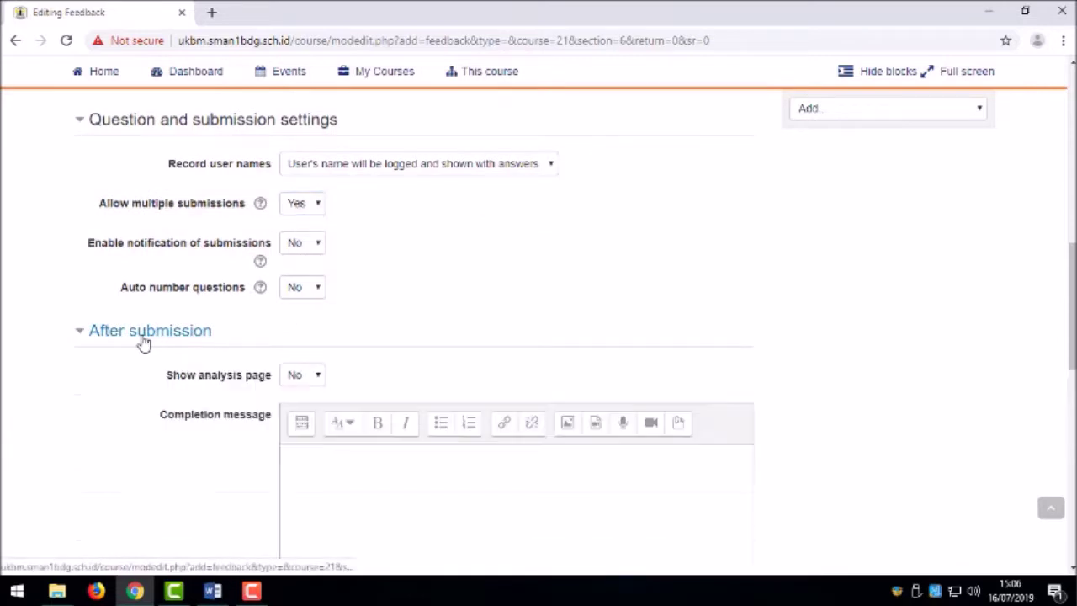
{"action": "scroll", "coordinate": [483, 325], "scroll_direction": "down", "scroll_amount": 2}
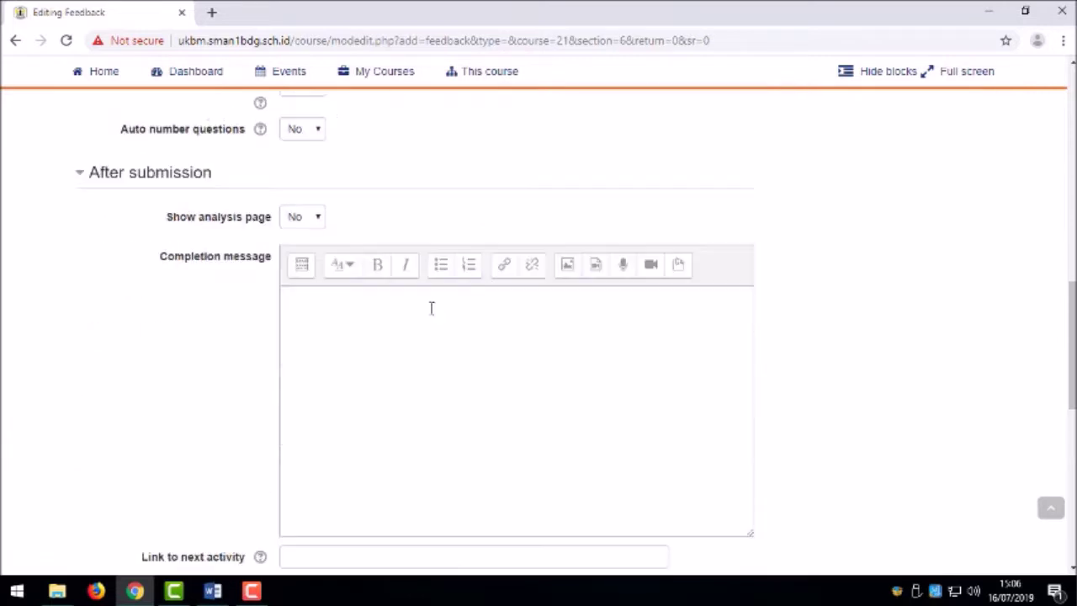
{"action": "left_click", "coordinate": [307, 224]}
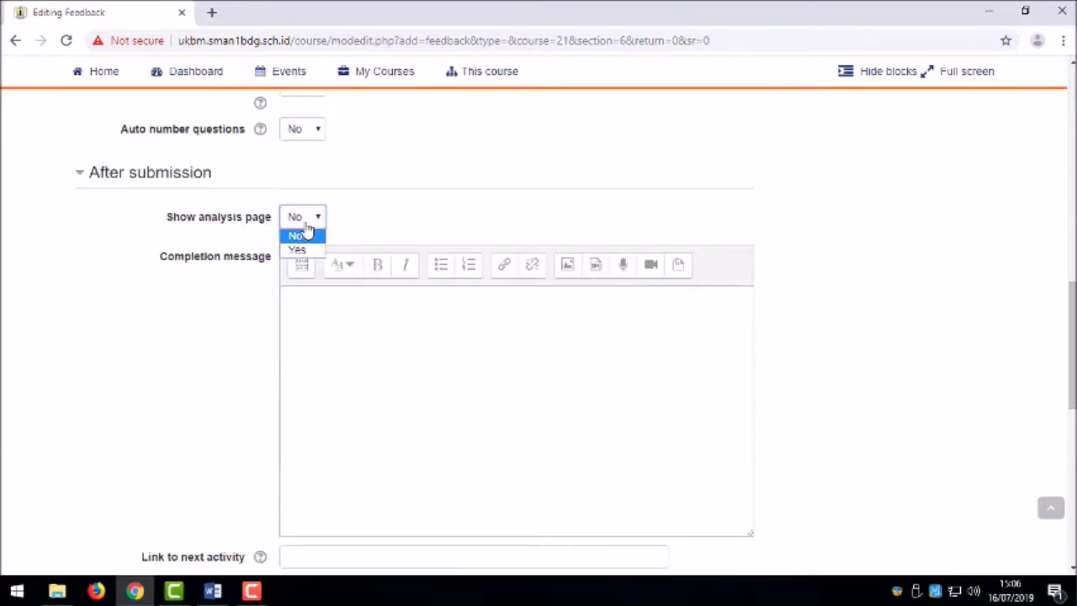
{"action": "left_click", "coordinate": [310, 234]}
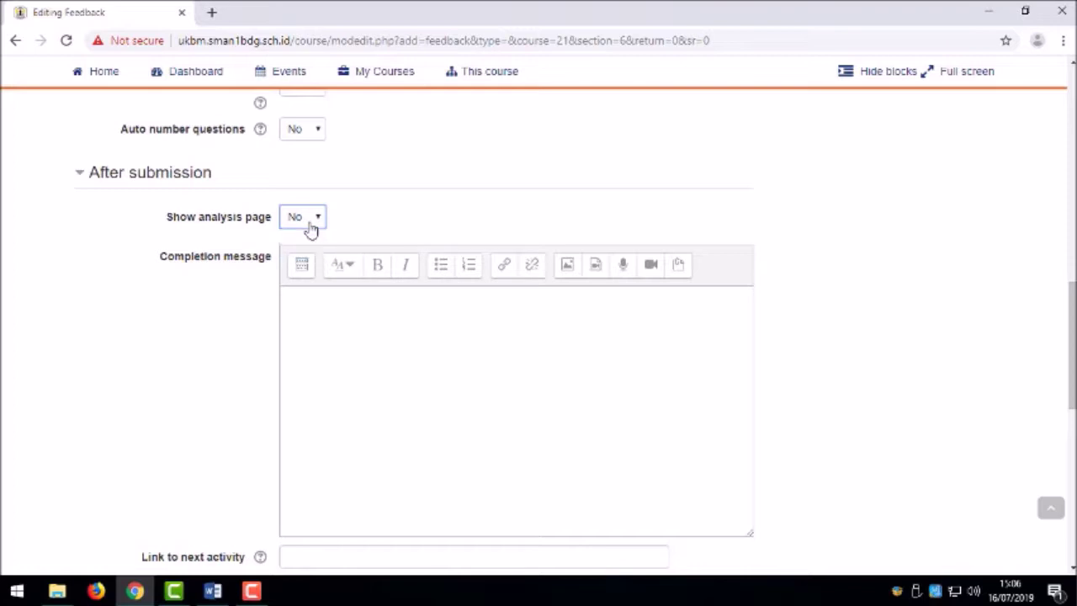
Step: Expand Common module settings and add an Activity completion access restriction requiring "Mulai Kegiatan Belajar 3" to be marked complete
{"action": "scroll", "coordinate": [310, 232], "scroll_direction": "down", "scroll_amount": 4}
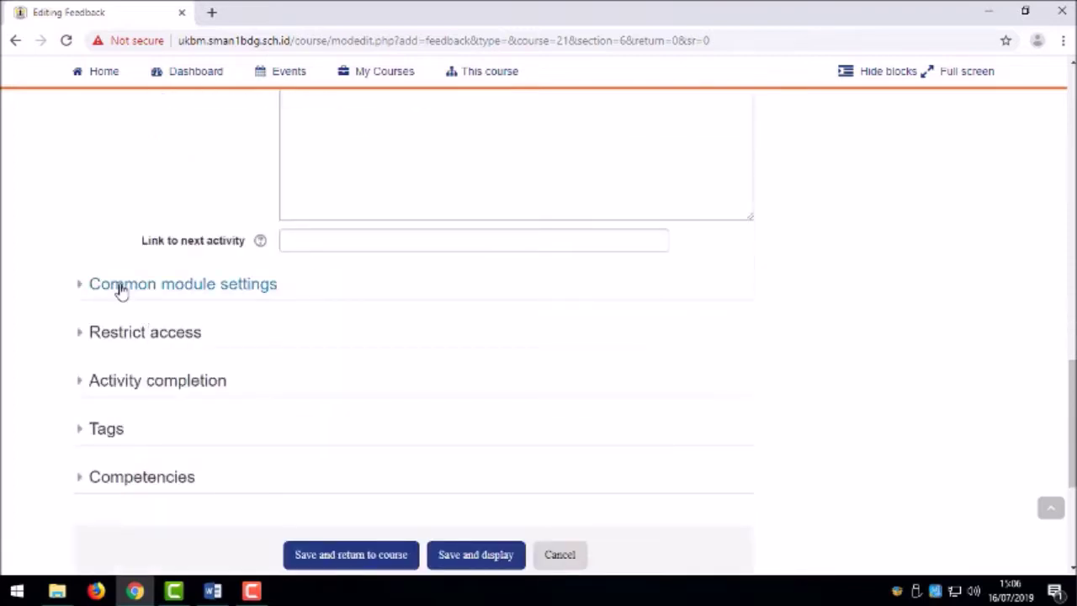
{"action": "left_click", "coordinate": [120, 289]}
{"action": "scroll", "coordinate": [118, 292], "scroll_direction": "down", "scroll_amount": 3}
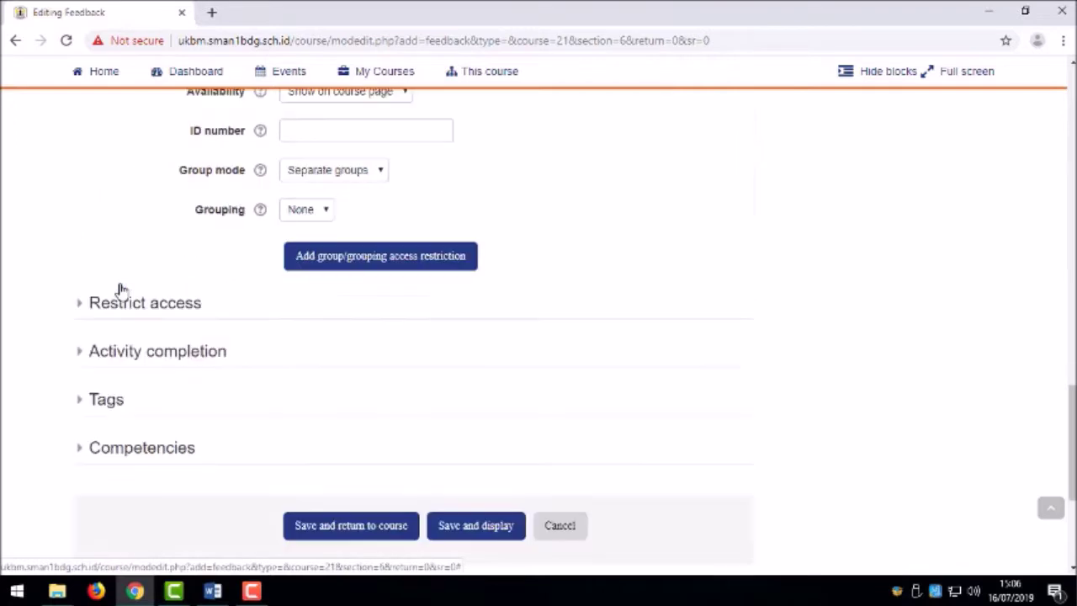
{"action": "left_click", "coordinate": [109, 302]}
{"action": "scroll", "coordinate": [111, 286], "scroll_direction": "down", "scroll_amount": 2}
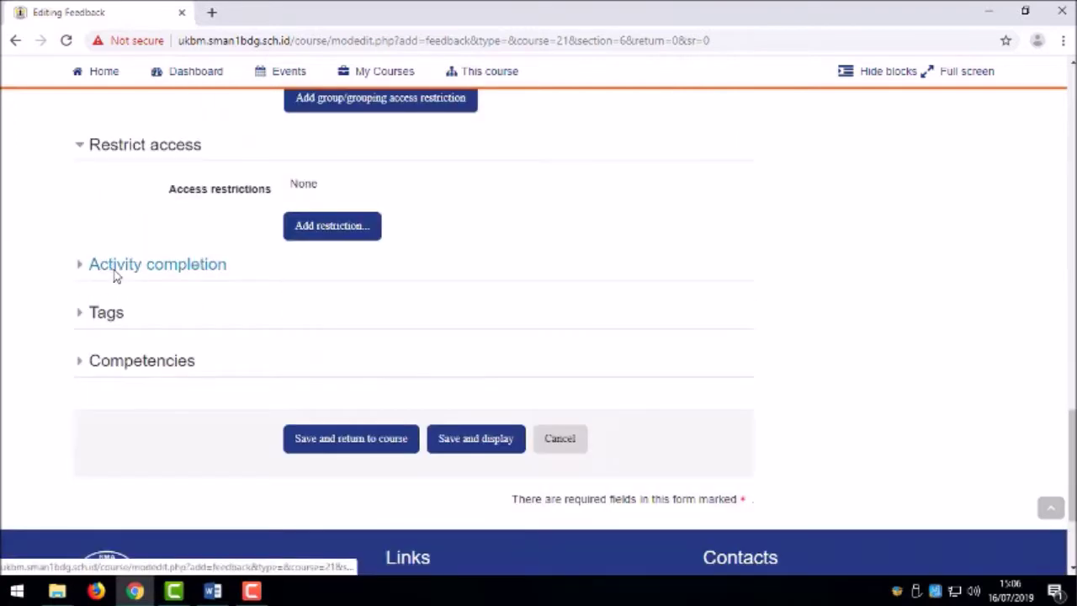
{"action": "left_click", "coordinate": [314, 236]}
{"action": "left_click", "coordinate": [530, 166]}
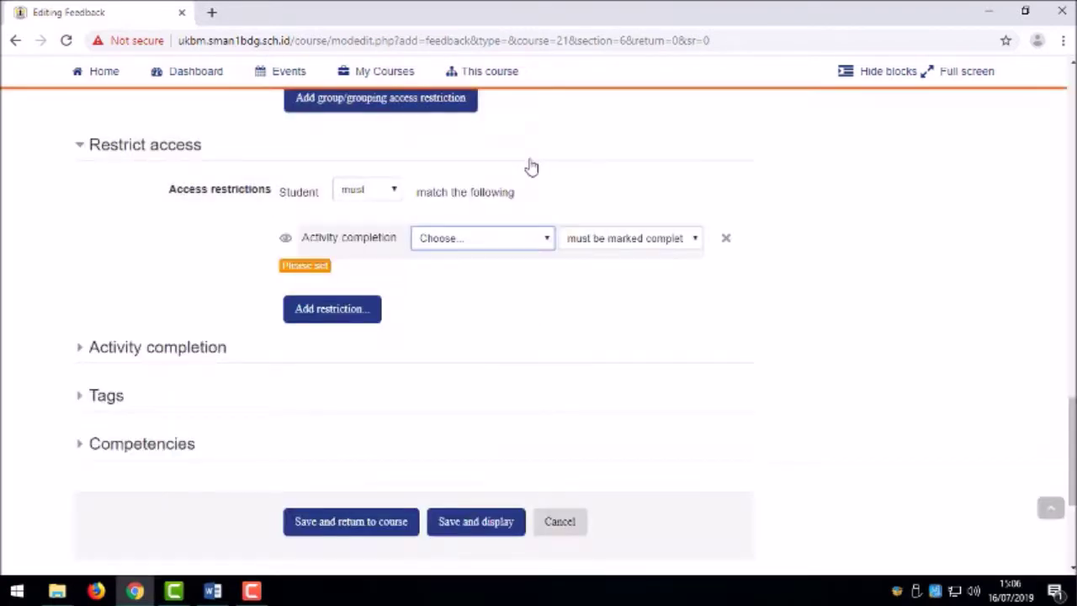
{"action": "left_click", "coordinate": [502, 242]}
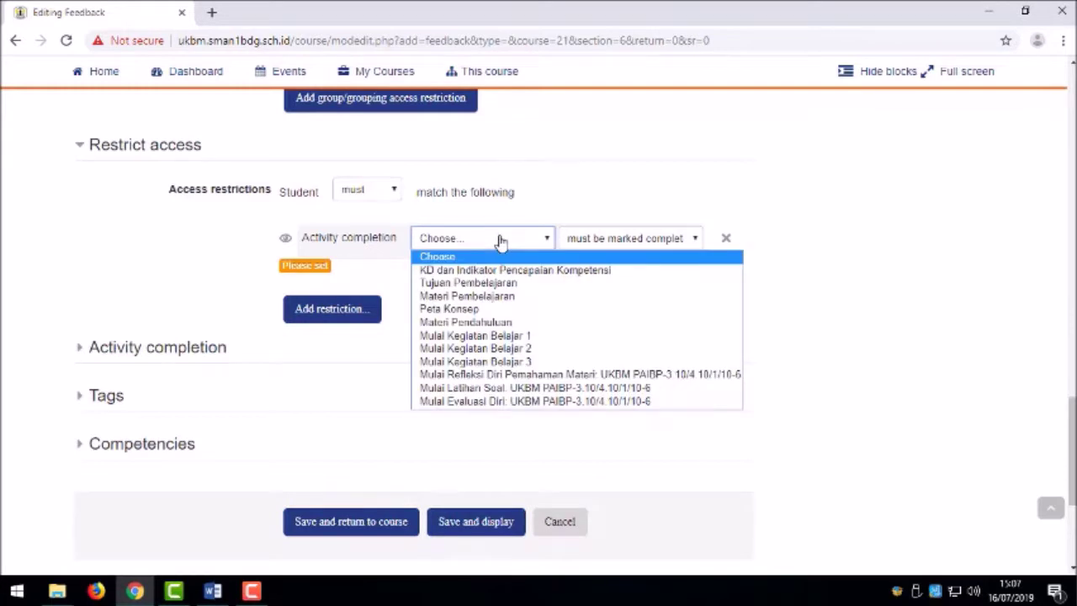
{"action": "left_click", "coordinate": [502, 362]}
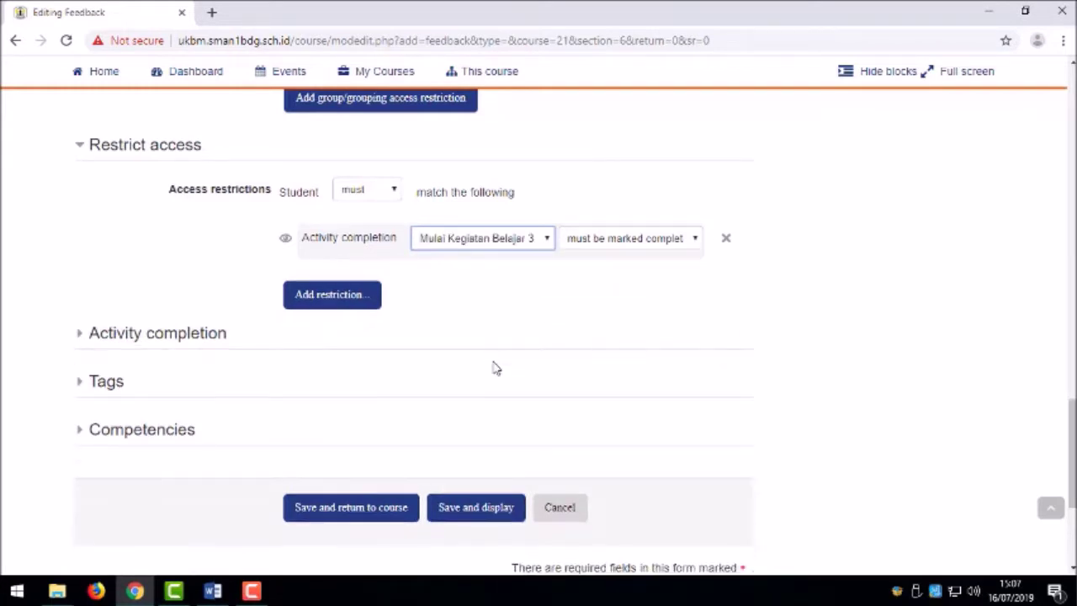
Step: Expand the Activity completion settings and set Completion tracking to "Show activity as complete when conditions are met"
{"action": "left_click", "coordinate": [164, 340]}
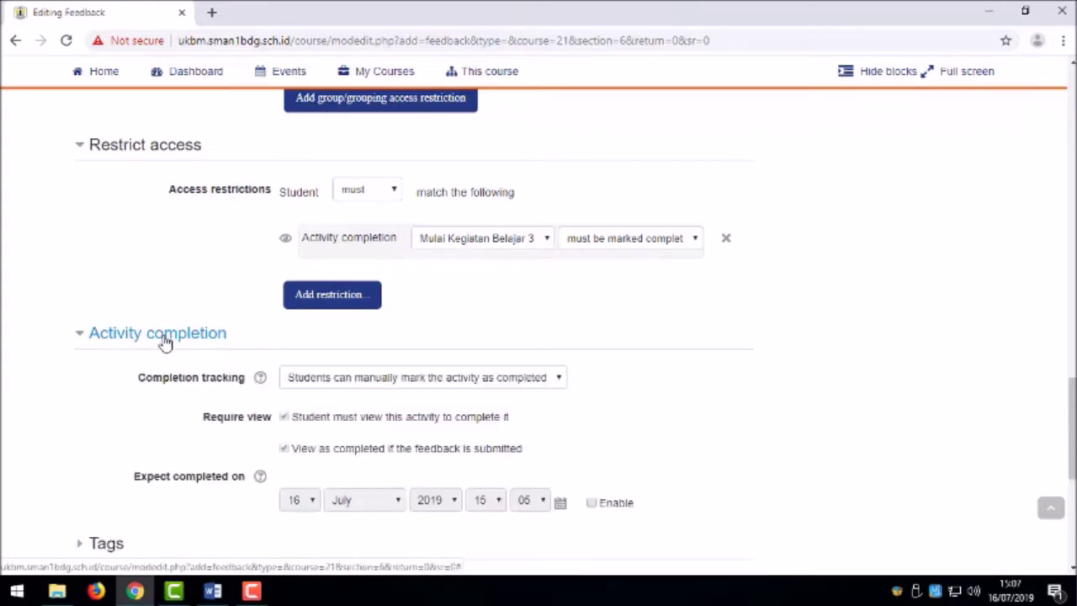
{"action": "scroll", "coordinate": [165, 343], "scroll_direction": "down", "scroll_amount": 3}
{"action": "left_click", "coordinate": [425, 220]}
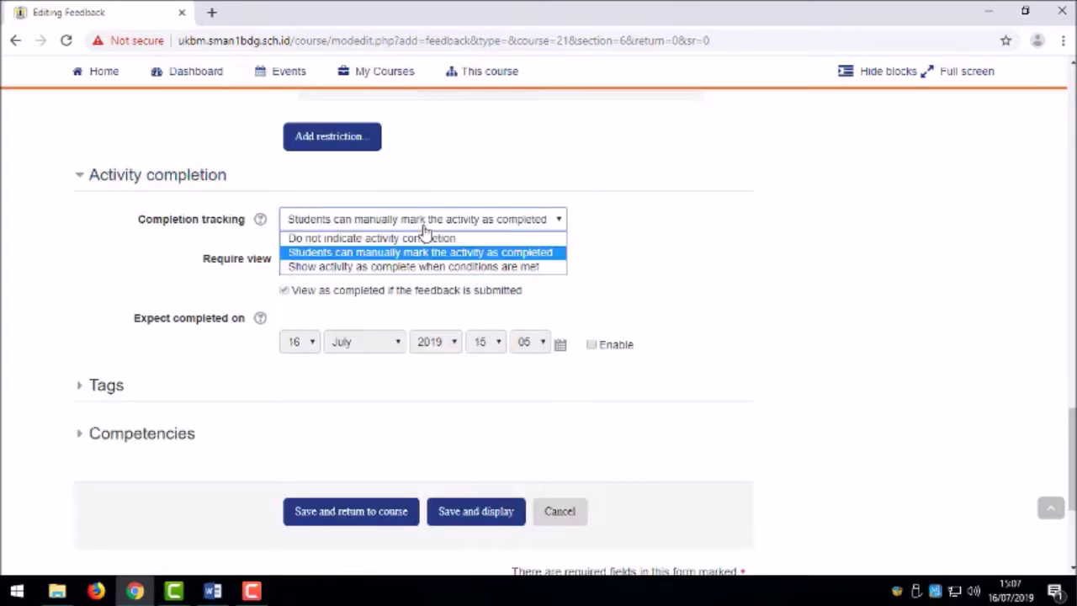
{"action": "left_click", "coordinate": [391, 268]}
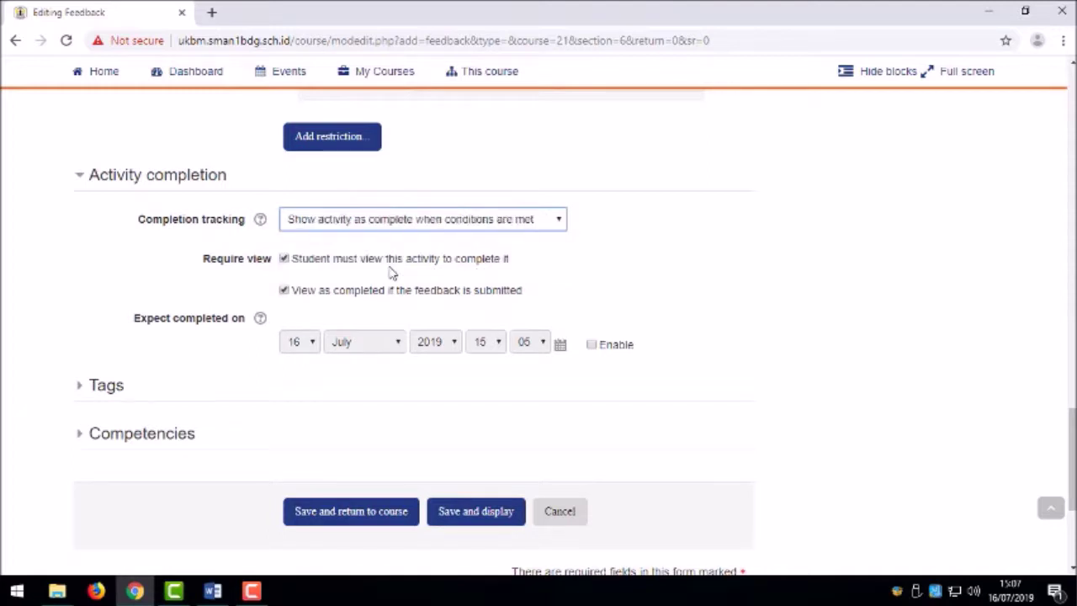
{"action": "scroll", "coordinate": [392, 271], "scroll_direction": "down", "scroll_amount": 1}
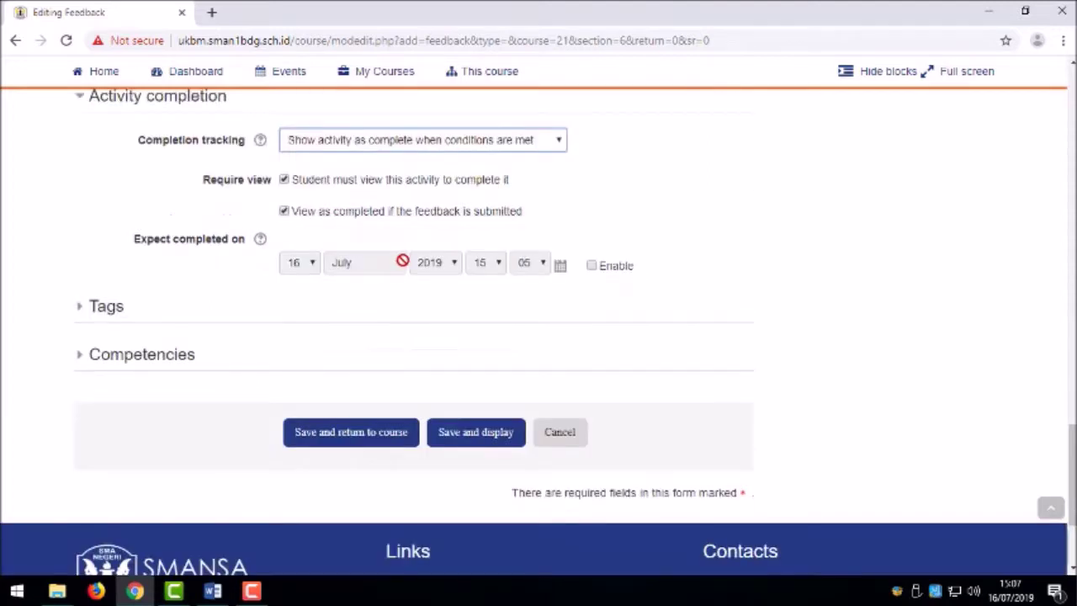
Step: Expand the Tags and Competencies settings, leave them as they are, and save and display the feedback activity
{"action": "left_click", "coordinate": [108, 311]}
{"action": "scroll", "coordinate": [116, 316], "scroll_direction": "down", "scroll_amount": 1}
{"action": "left_click", "coordinate": [109, 340]}
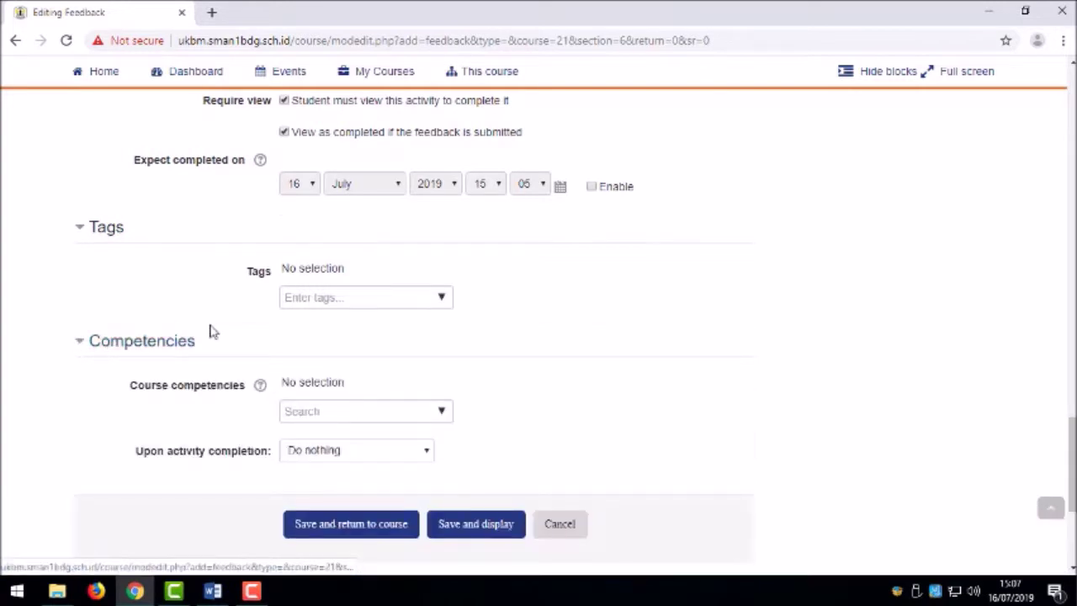
{"action": "scroll", "coordinate": [223, 331], "scroll_direction": "down", "scroll_amount": 1}
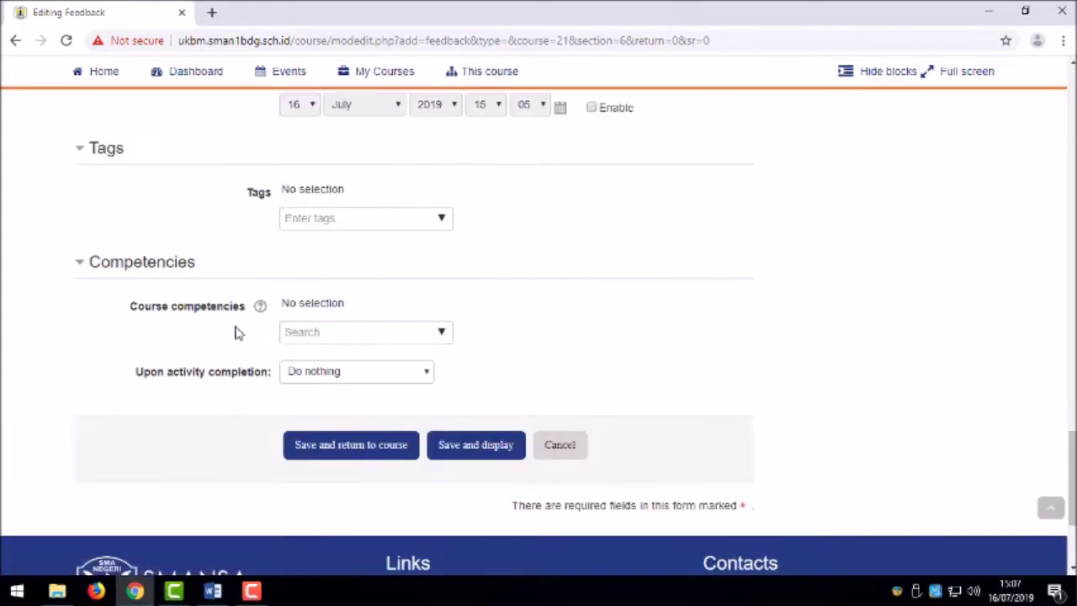
{"action": "left_click", "coordinate": [462, 444]}
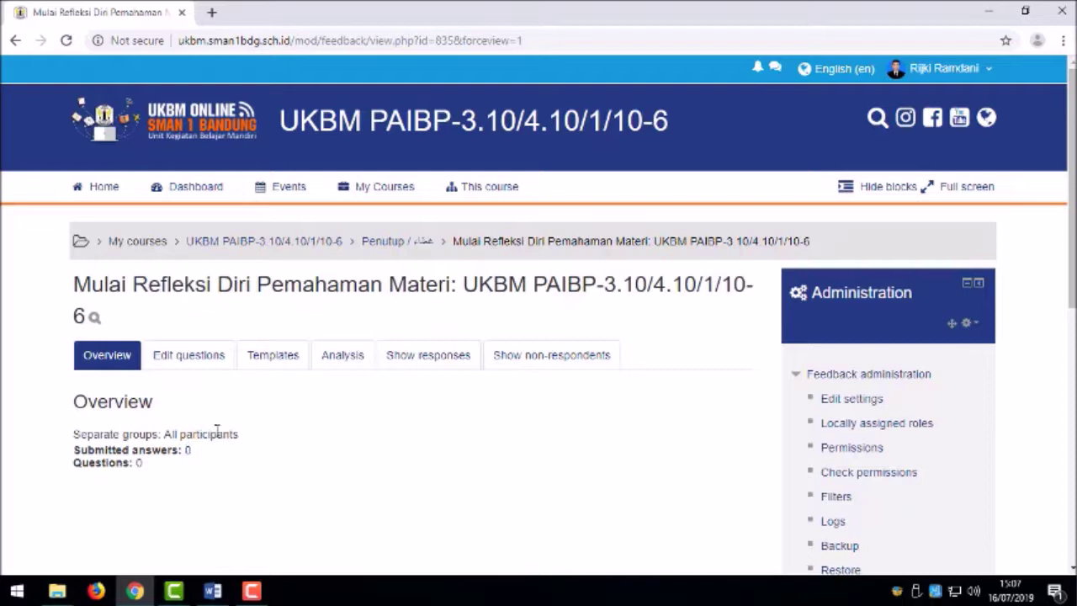
Step: Open the question editing page of the new feedback activity
{"action": "left_click_drag", "start_coordinate": [135, 464], "coordinate": [151, 474]}
{"action": "left_click", "coordinate": [185, 362]}
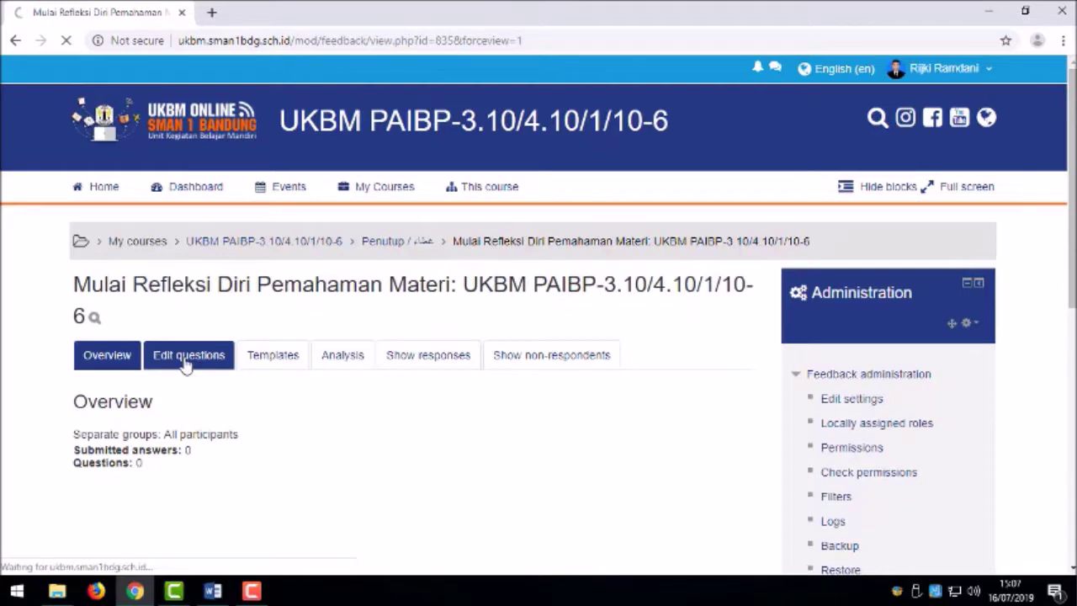
{"action": "scroll", "coordinate": [412, 399], "scroll_direction": "down", "scroll_amount": 1}
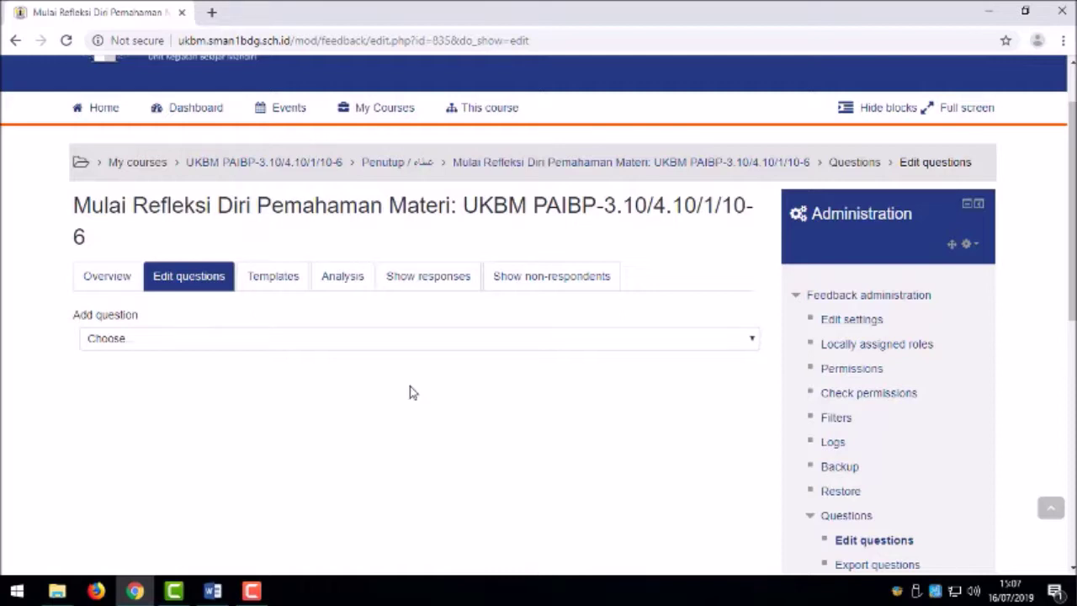
Step: Switch to the UKBM 6 document in Word, review the Penutup section's introductory text, and return to the feedback page in Chrome
{"action": "mouse_move", "coordinate": [215, 589]}
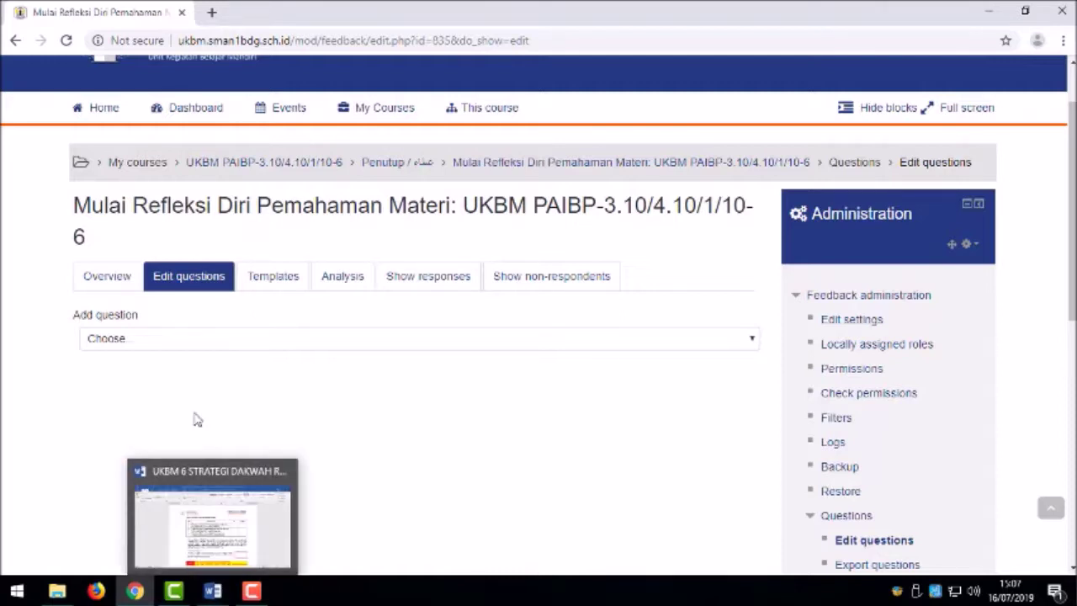
{"action": "left_click", "coordinate": [212, 591]}
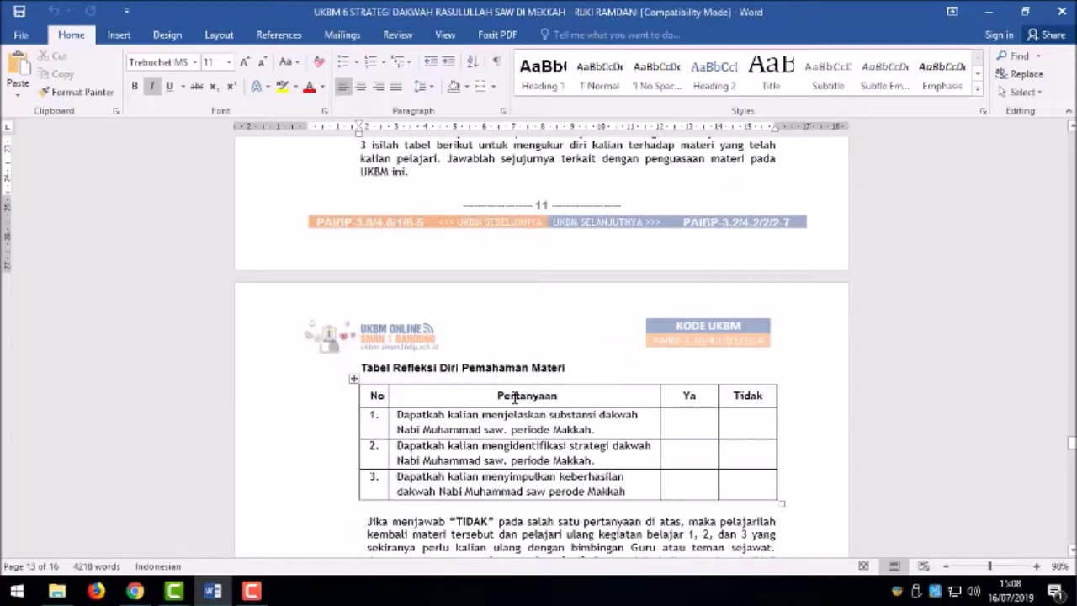
{"action": "scroll", "coordinate": [515, 398], "scroll_direction": "up", "scroll_amount": 5}
{"action": "left_click_drag", "start_coordinate": [364, 319], "coordinate": [498, 324]}
{"action": "left_click", "coordinate": [428, 358]}
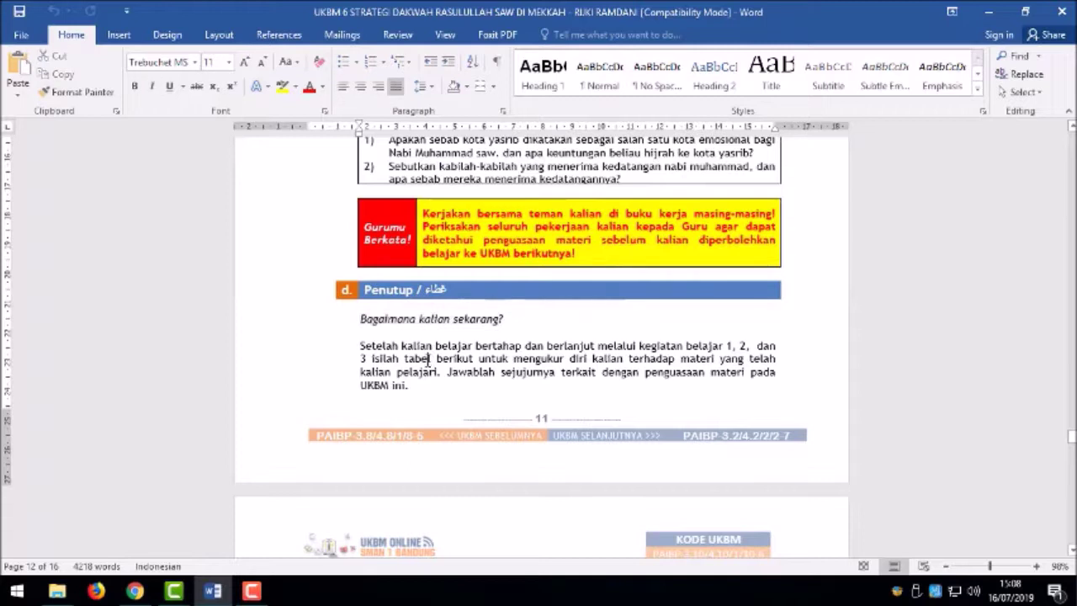
{"action": "left_click", "coordinate": [421, 346]}
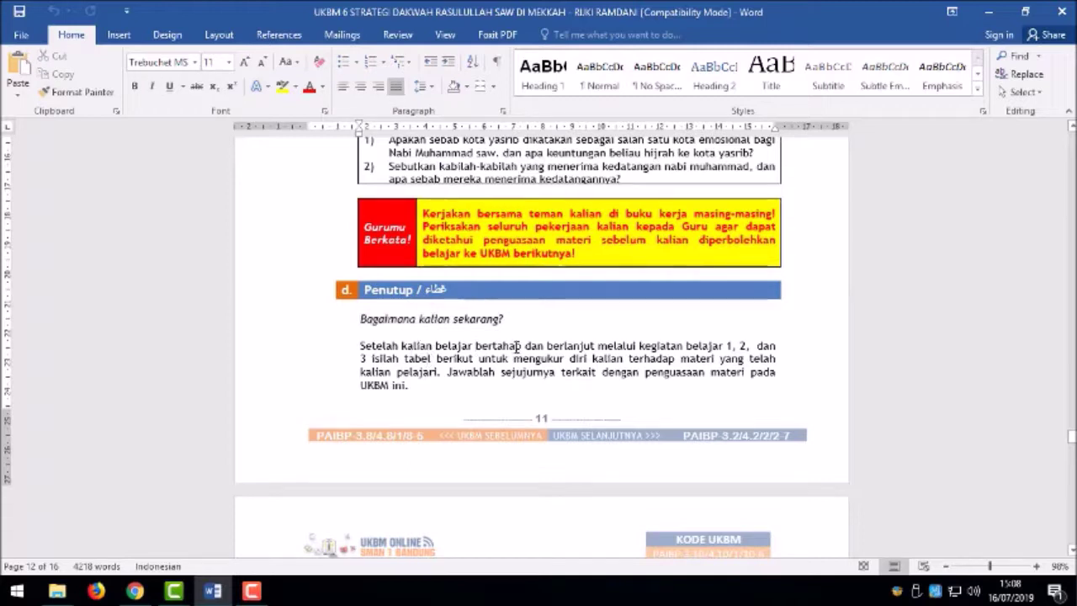
{"action": "left_click", "coordinate": [135, 590]}
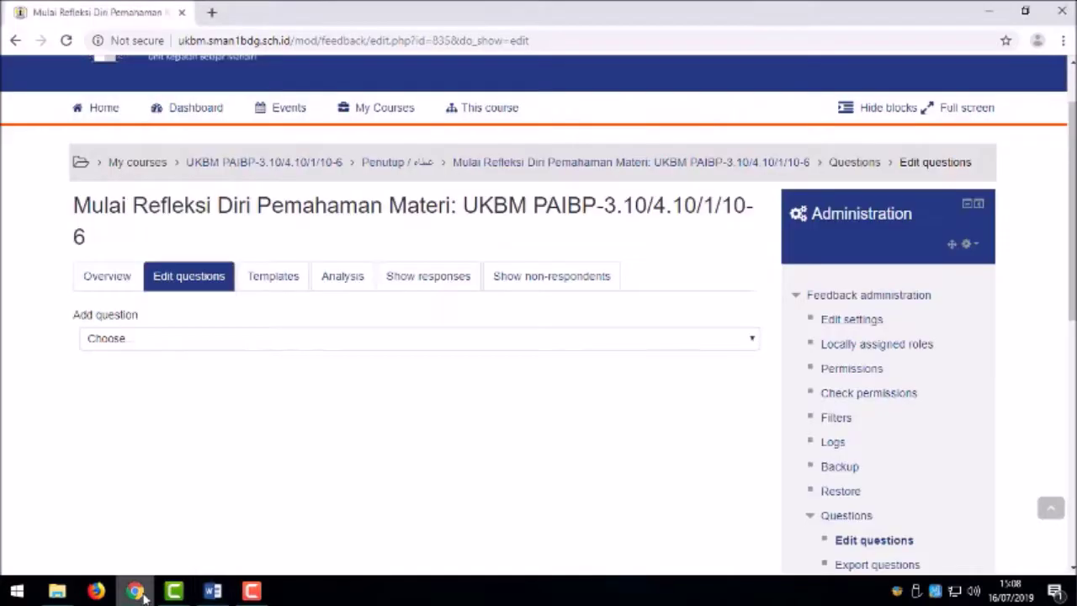
Step: Add a Label item and fill its contents with the Penutup introduction copied from Word, from "Bagaimana kalian sekarang?" through "UKBM ini."
{"action": "left_click", "coordinate": [180, 347]}
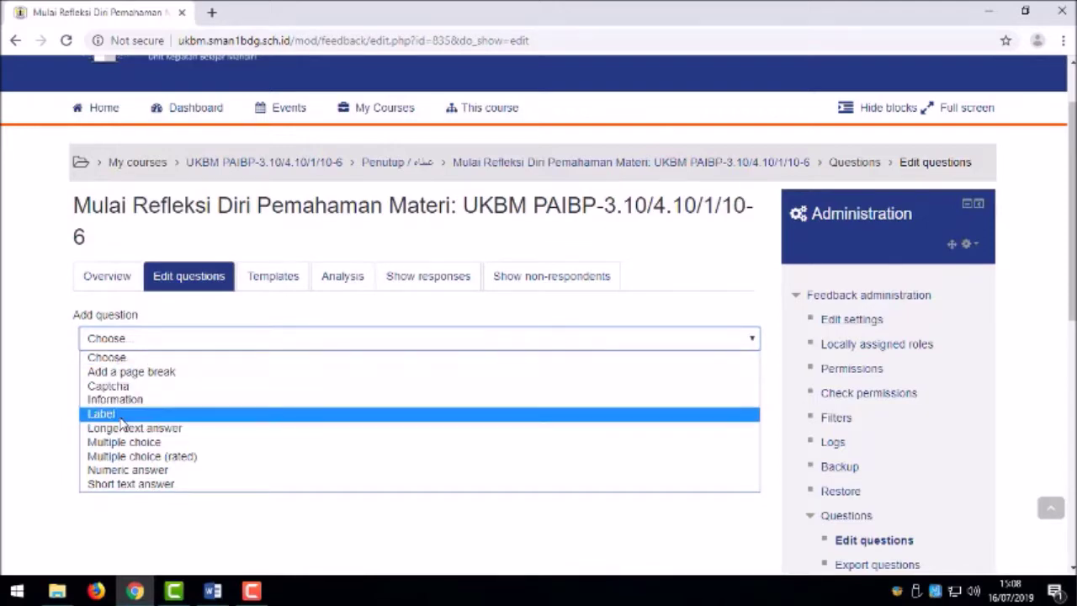
{"action": "left_click", "coordinate": [121, 414]}
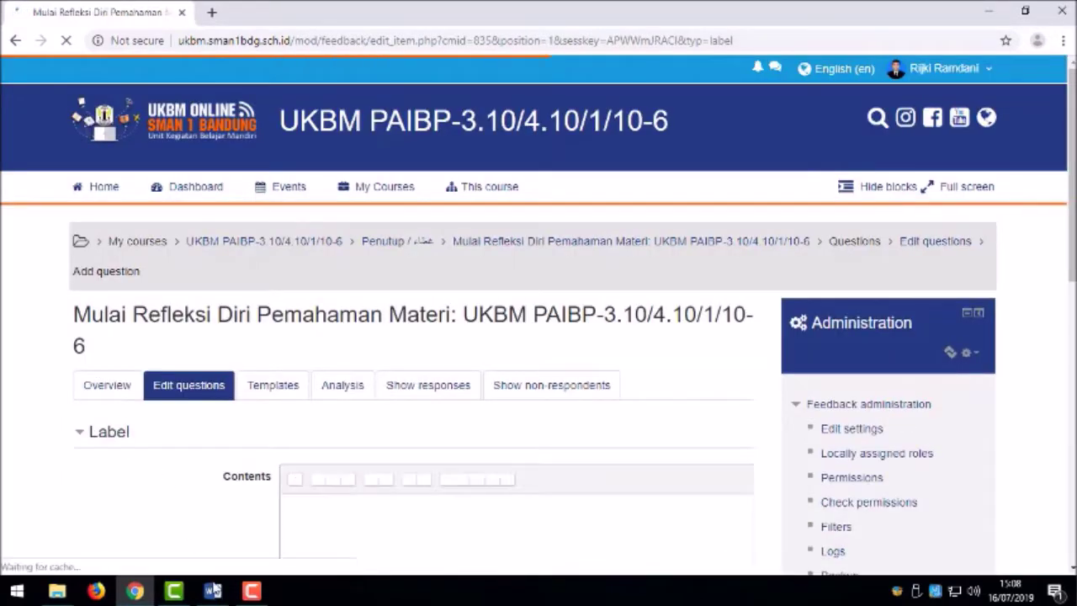
{"action": "left_click", "coordinate": [213, 590]}
{"action": "left_click_drag", "start_coordinate": [360, 318], "coordinate": [412, 386]}
{"action": "key", "text": "ctrl+c"}
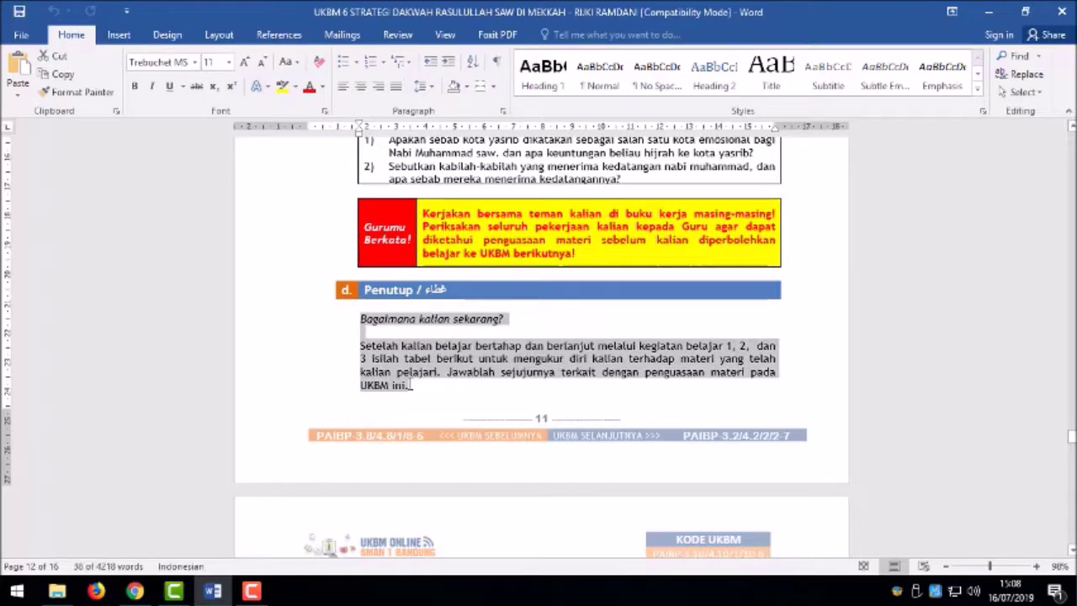
{"action": "left_click", "coordinate": [135, 591]}
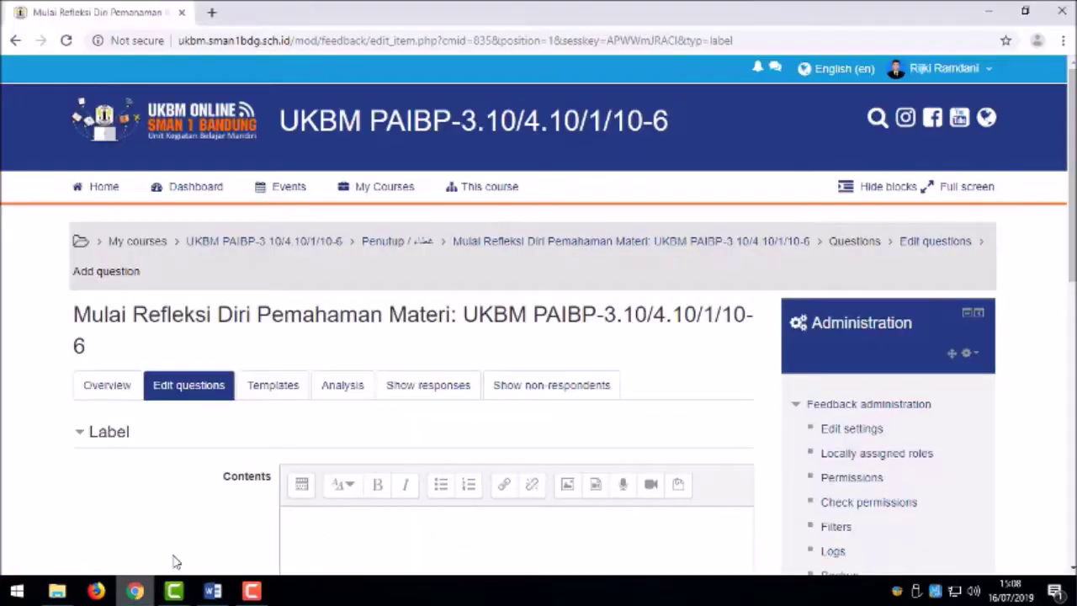
{"action": "scroll", "coordinate": [239, 457], "scroll_direction": "down", "scroll_amount": 1}
{"action": "left_click", "coordinate": [364, 336]}
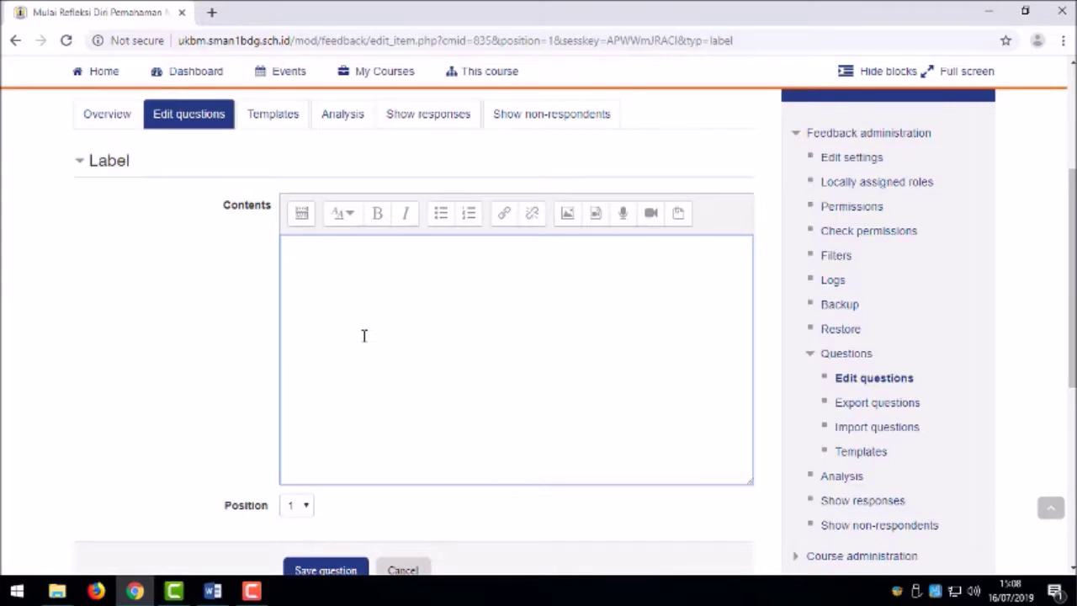
{"action": "key", "text": "ctrl+v"}
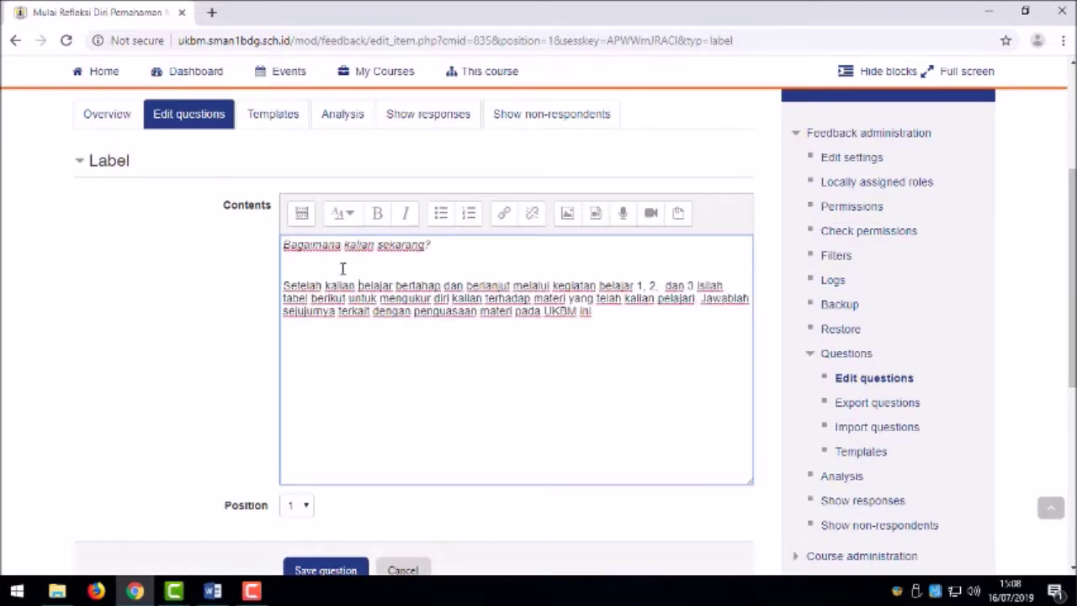
Step: Format the label's first line "Bagaimana kalian sekarang?" with a larger heading style and bold
{"action": "left_click_drag", "start_coordinate": [453, 246], "coordinate": [278, 253]}
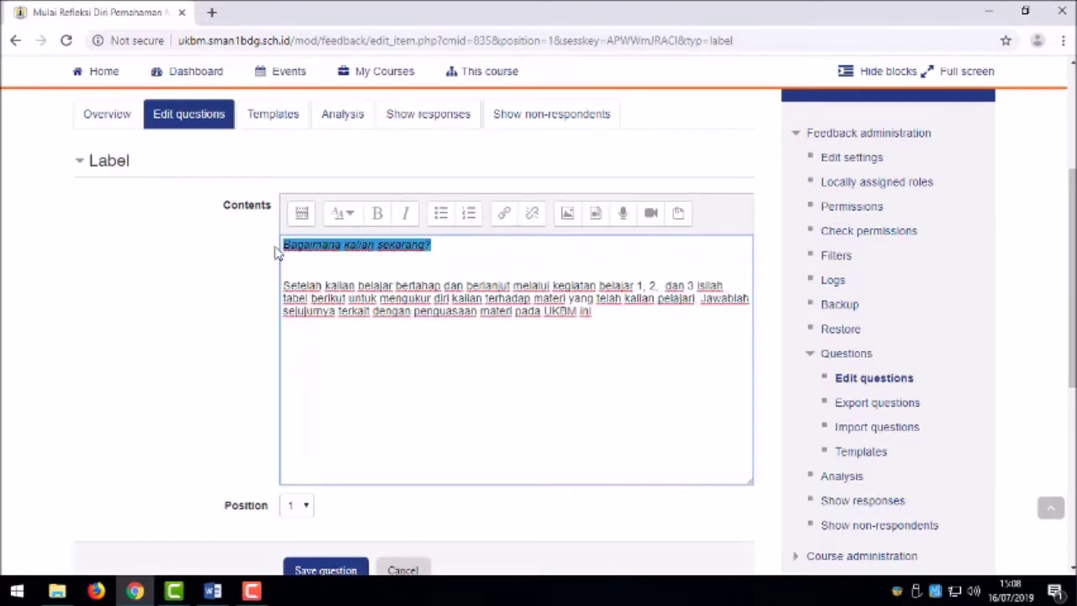
{"action": "left_click", "coordinate": [299, 216]}
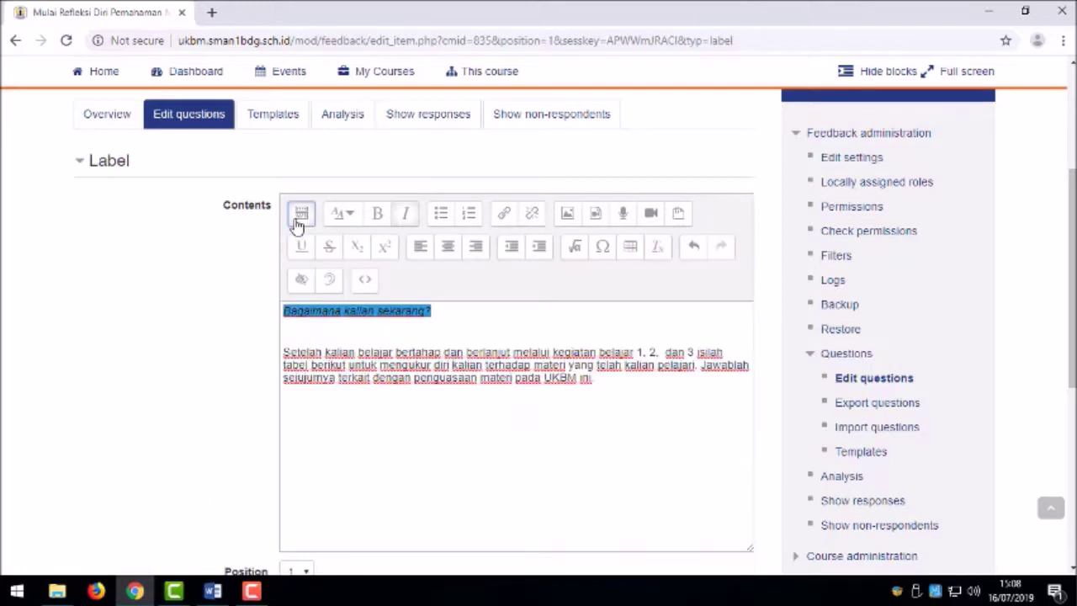
{"action": "left_click", "coordinate": [339, 220]}
{"action": "left_click", "coordinate": [412, 291]}
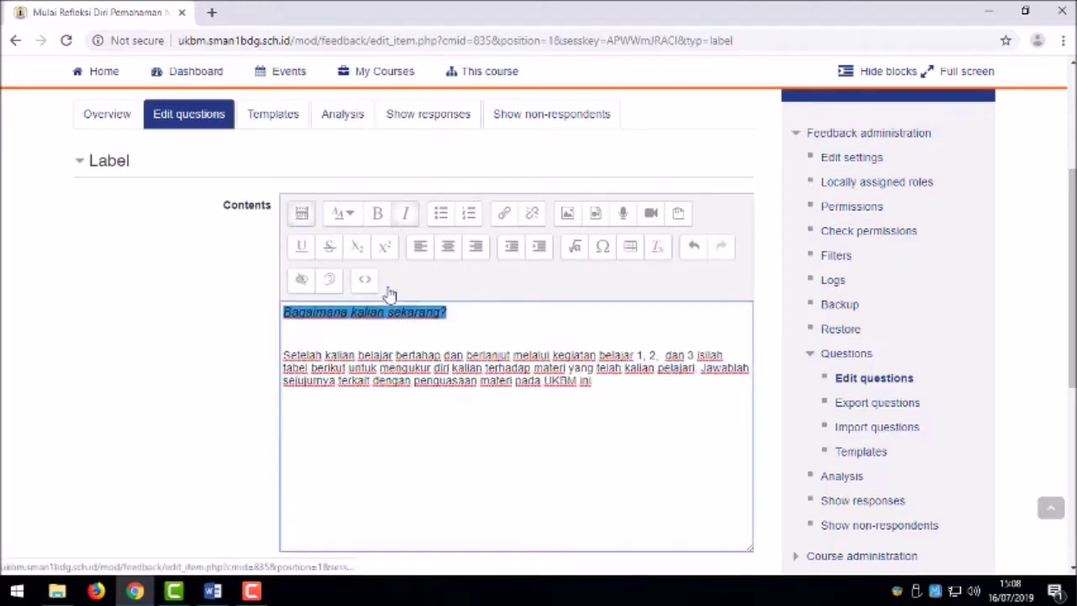
{"action": "left_click", "coordinate": [378, 215]}
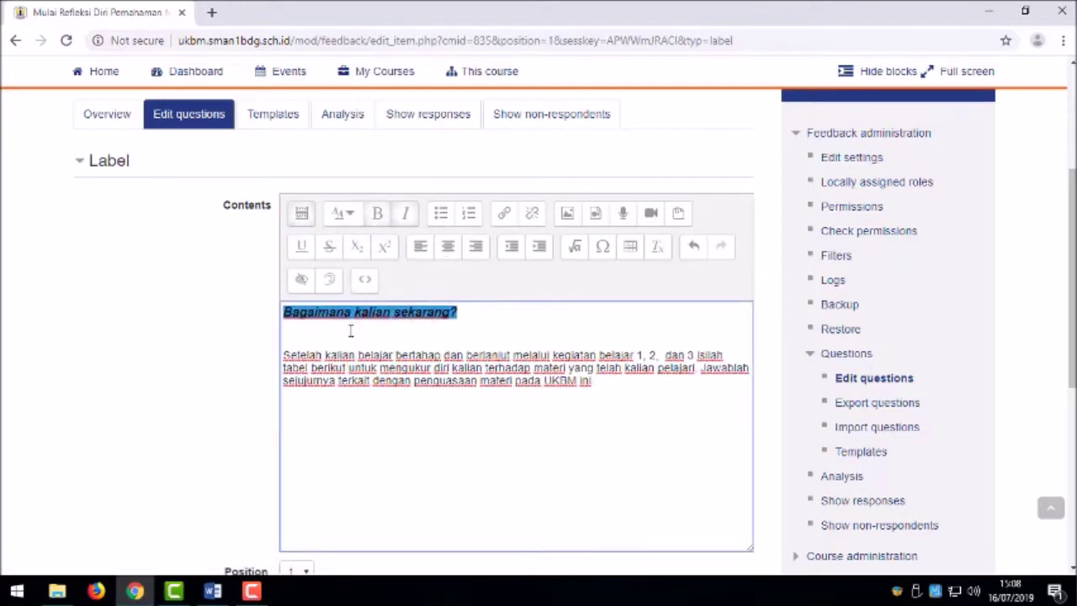
Step: Remove the blank line between the label's heading and its paragraph, and save the question
{"action": "left_click", "coordinate": [350, 331]}
{"action": "key", "text": "BackSpace"}
{"action": "left_click", "coordinate": [378, 346]}
{"action": "scroll", "coordinate": [386, 424], "scroll_direction": "down", "scroll_amount": 3}
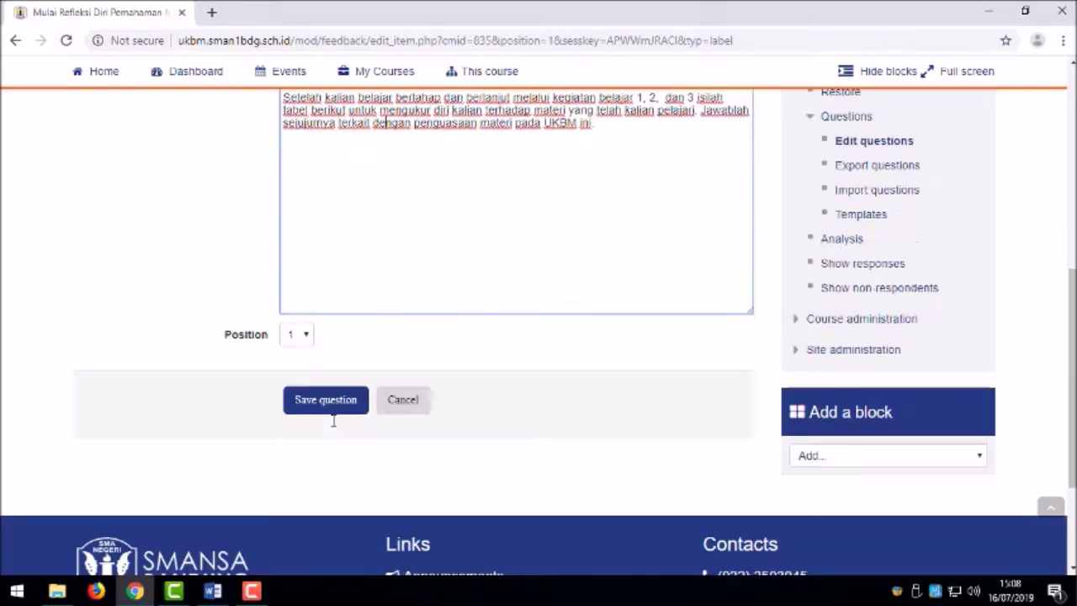
{"action": "left_click", "coordinate": [326, 400]}
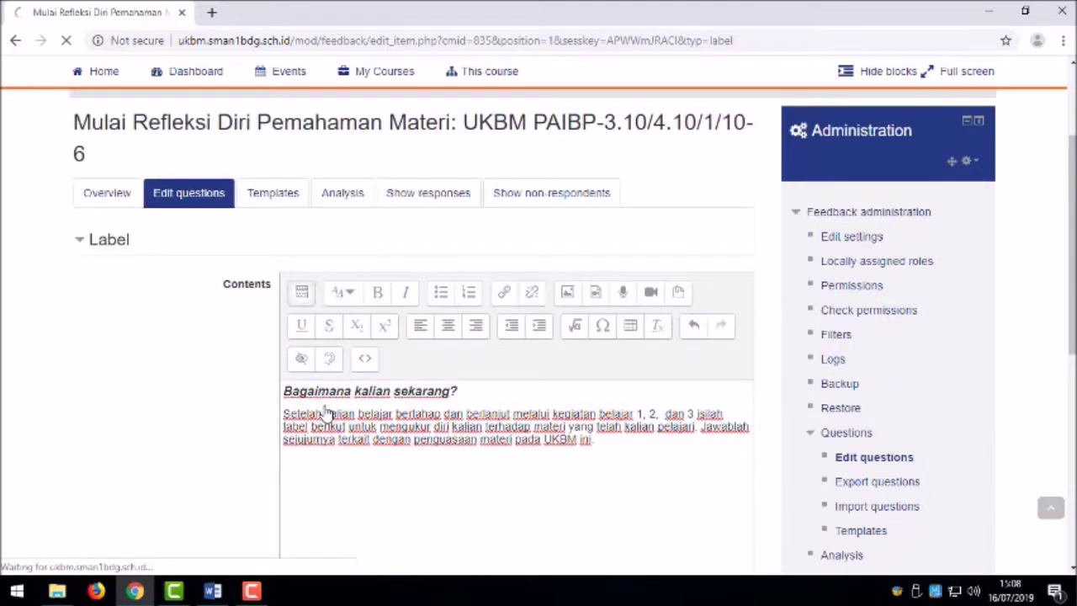
{"action": "scroll", "coordinate": [325, 412], "scroll_direction": "down", "scroll_amount": 3}
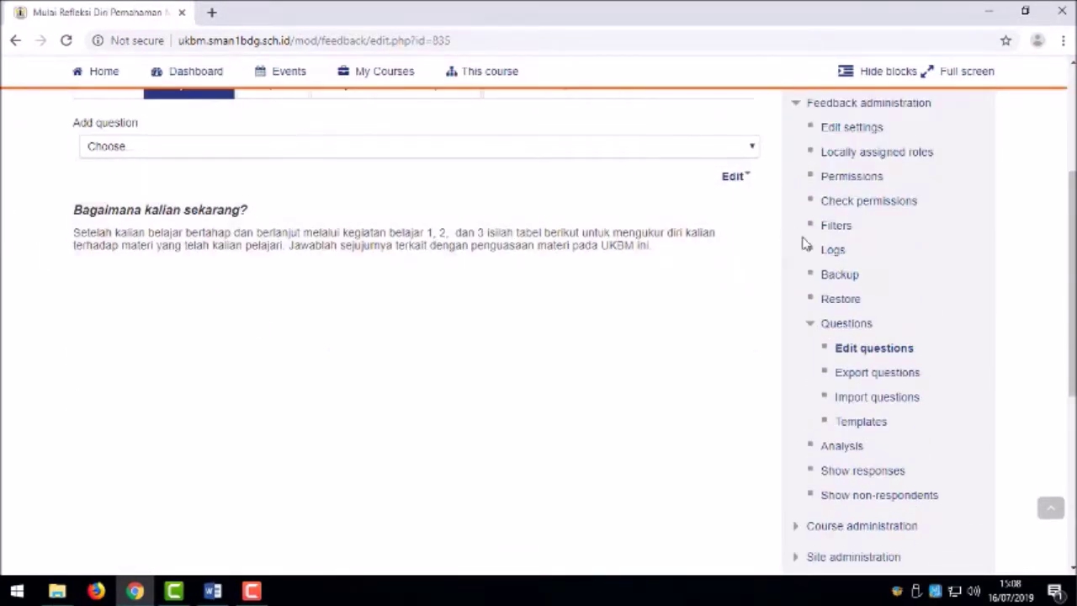
{"action": "scroll", "coordinate": [267, 276], "scroll_direction": "up", "scroll_amount": 3}
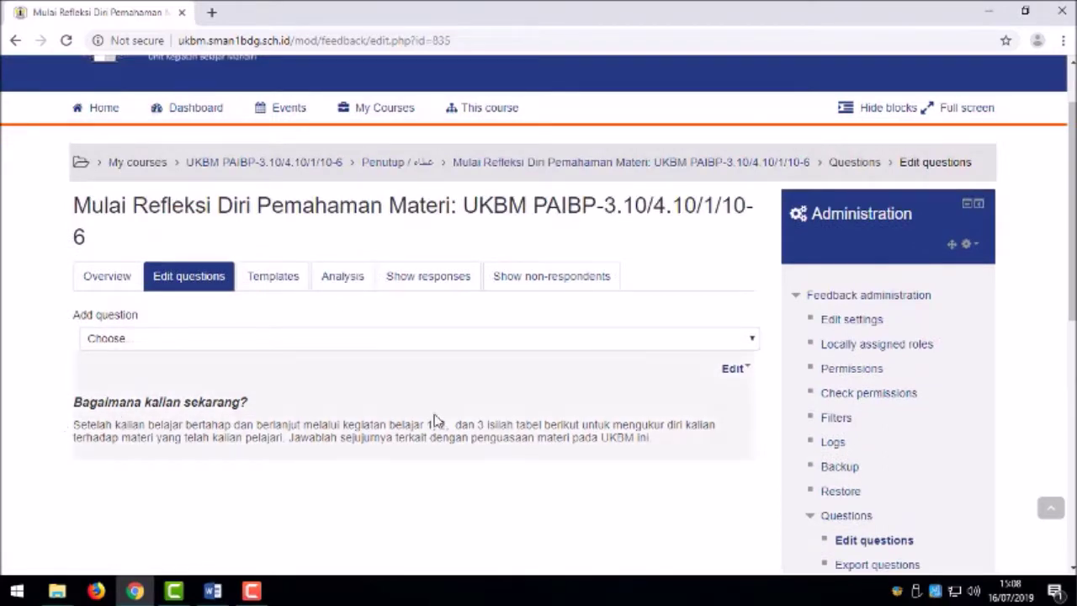
{"action": "scroll", "coordinate": [646, 422], "scroll_direction": "down", "scroll_amount": 2}
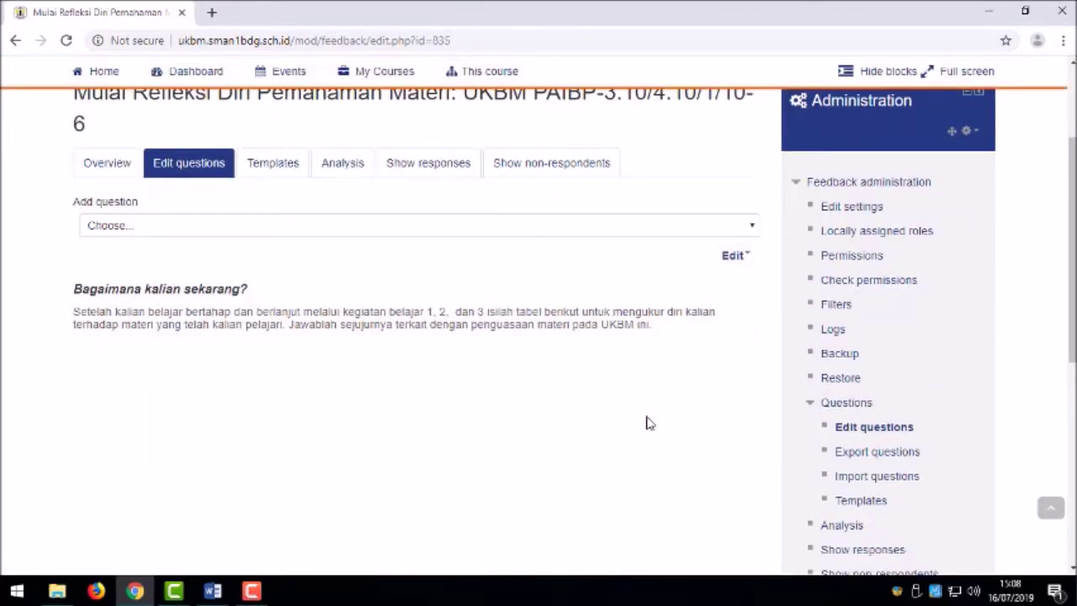
{"action": "left_click", "coordinate": [733, 255]}
{"action": "left_click", "coordinate": [477, 306]}
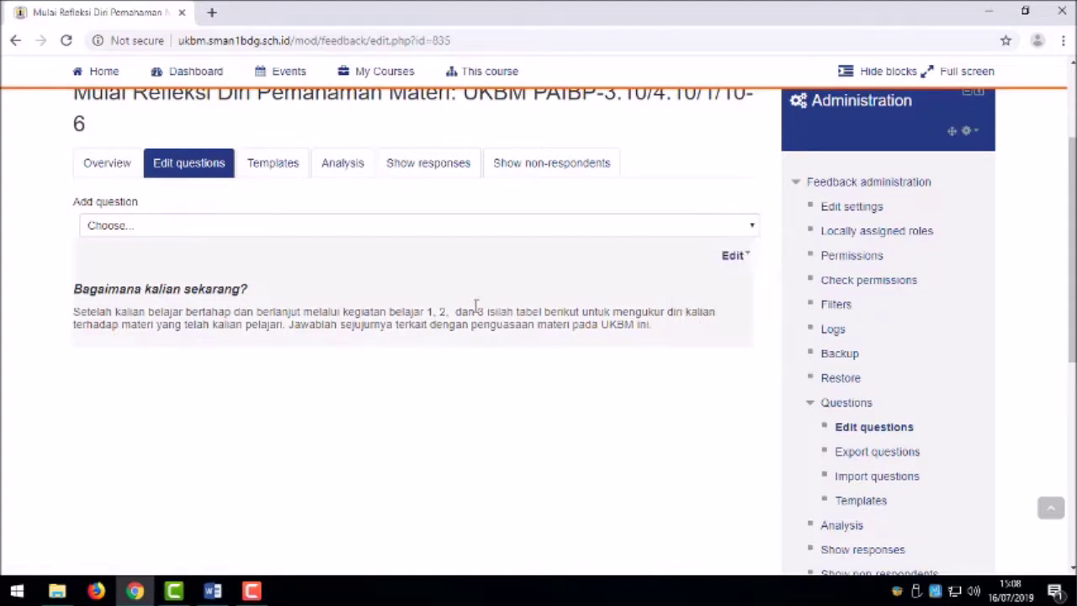
{"action": "left_click", "coordinate": [348, 229]}
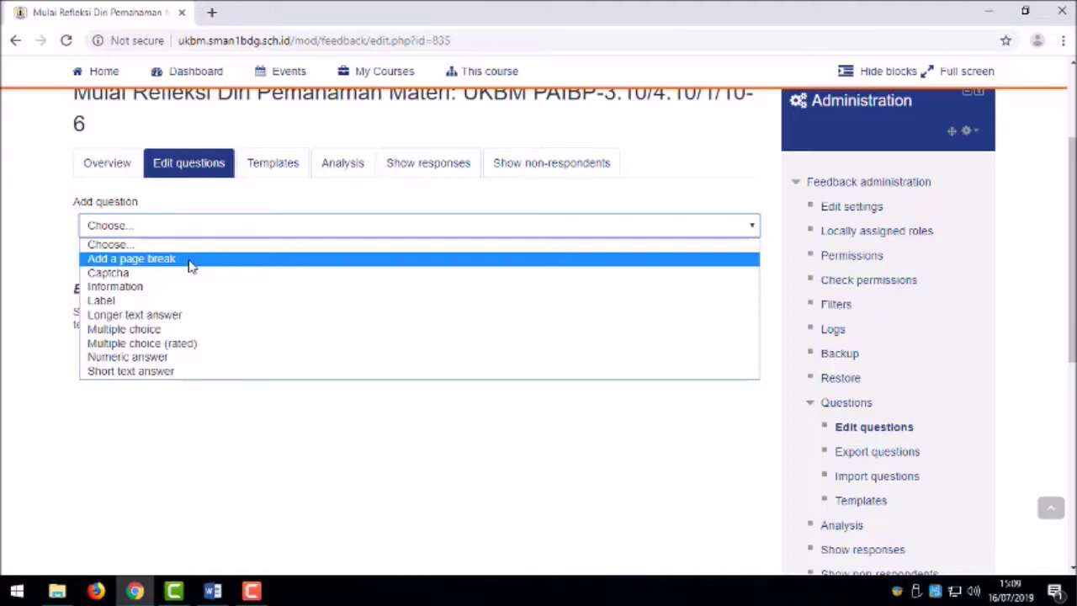
{"action": "left_click", "coordinate": [64, 284]}
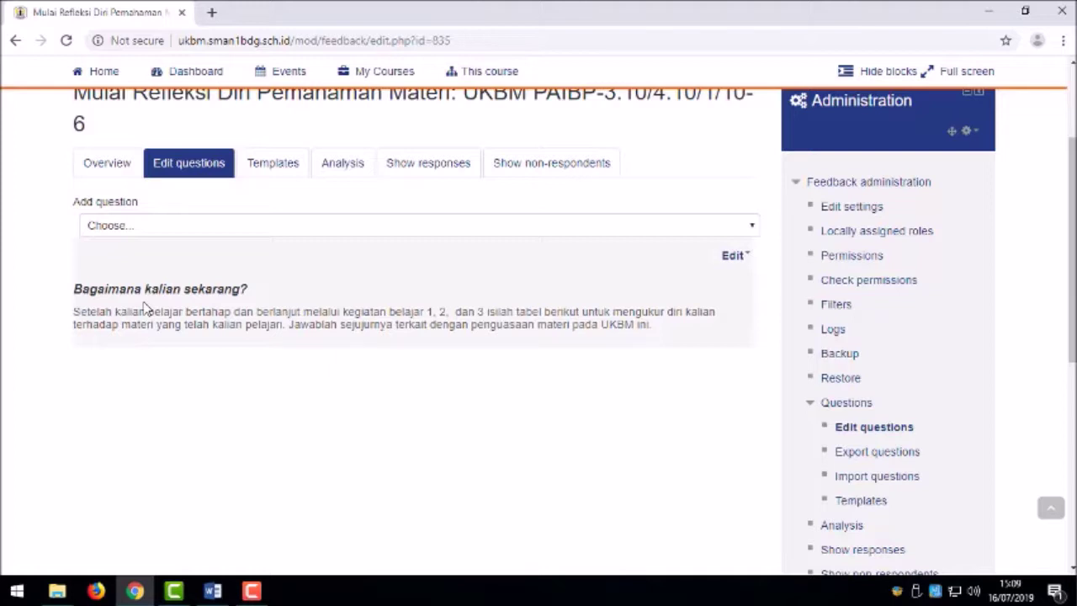
{"action": "left_click", "coordinate": [128, 226]}
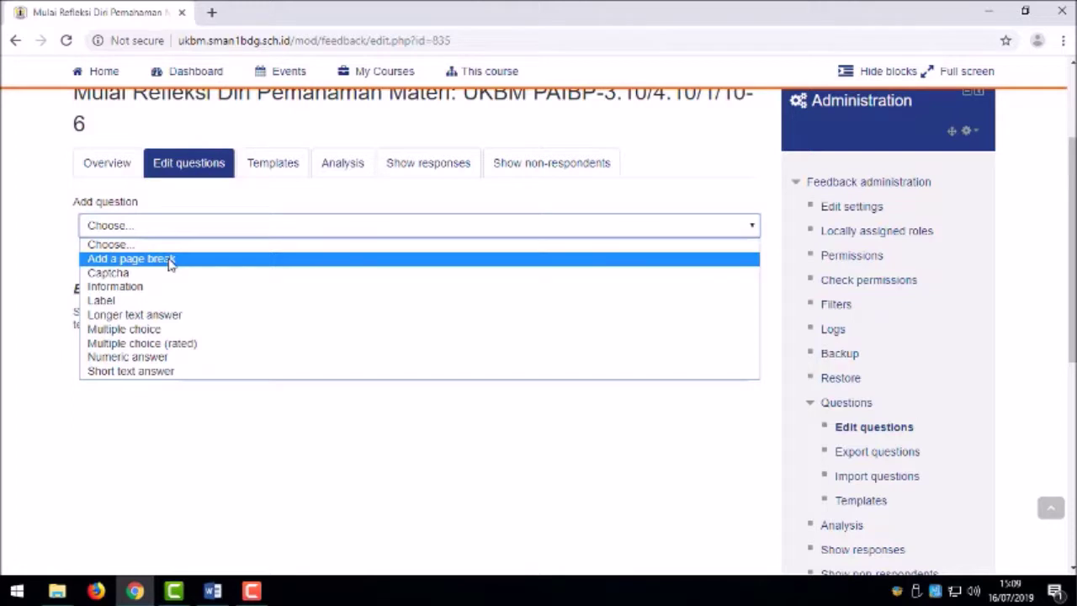
{"action": "left_click", "coordinate": [2, 269]}
{"action": "left_click_drag", "start_coordinate": [73, 290], "coordinate": [308, 312]}
{"action": "left_click", "coordinate": [310, 312]}
Step: Add a Multiple choice question, then switch to Word and review the "Tabel Refleksi Diri Pemahaman Materi" table
{"action": "left_click", "coordinate": [206, 235]}
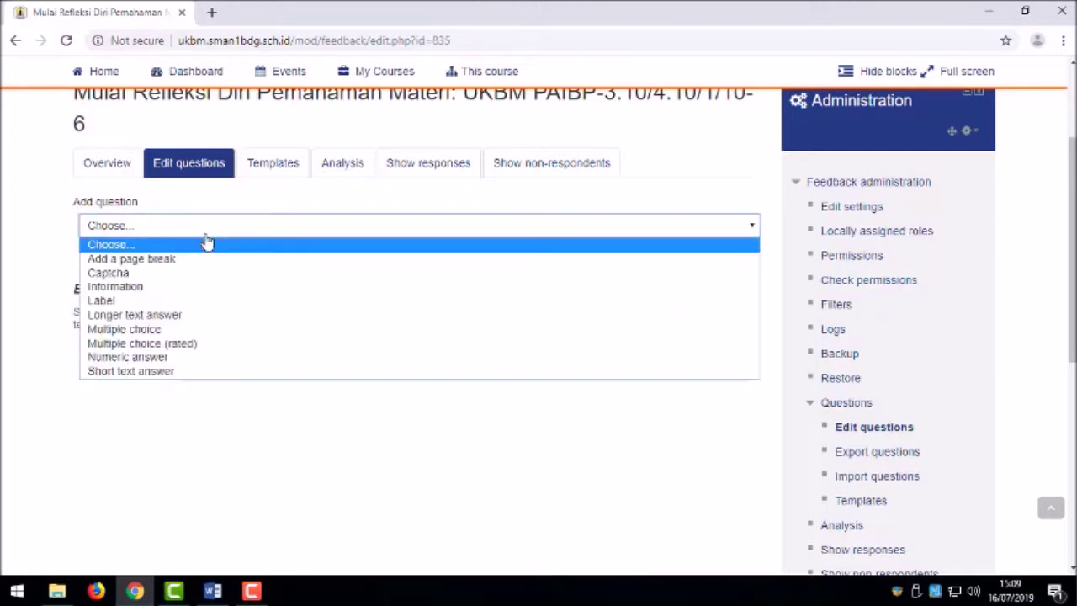
{"action": "left_click", "coordinate": [190, 330]}
{"action": "left_click", "coordinate": [212, 591]}
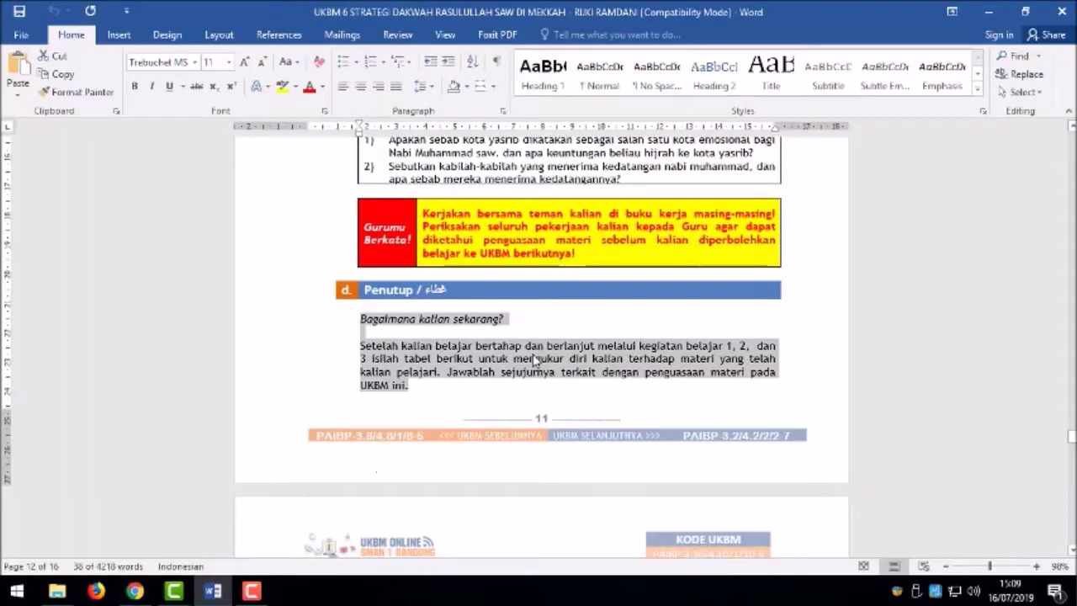
{"action": "left_click", "coordinate": [531, 360]}
{"action": "scroll", "coordinate": [531, 359], "scroll_direction": "down", "scroll_amount": 3}
{"action": "left_click_drag", "start_coordinate": [478, 394], "coordinate": [734, 449]}
{"action": "left_click", "coordinate": [734, 449]}
{"action": "left_click", "coordinate": [446, 393]}
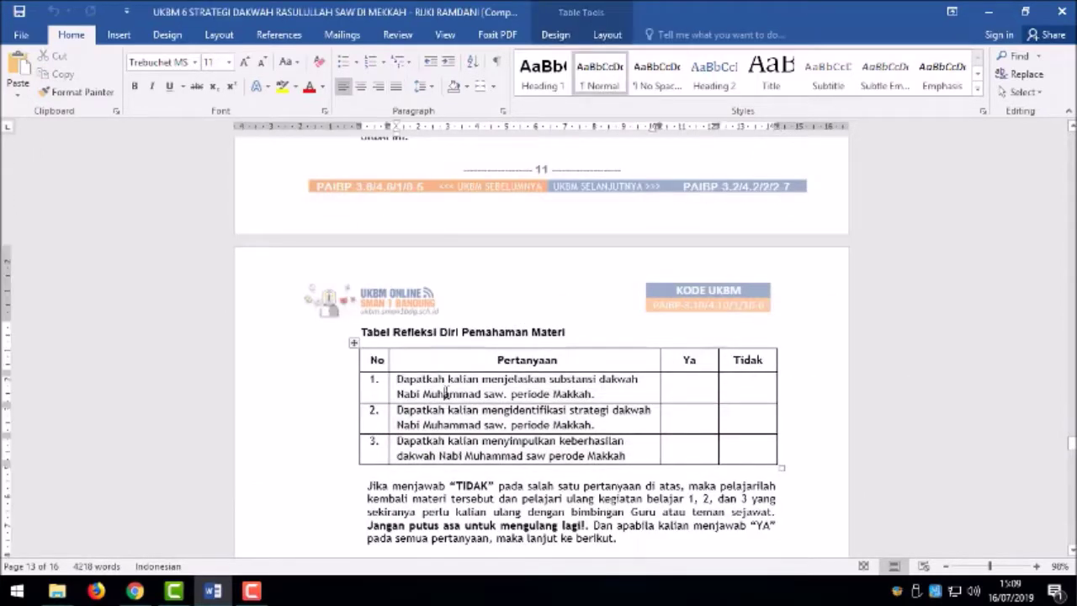
{"action": "scroll", "coordinate": [445, 395], "scroll_direction": "up", "scroll_amount": 2}
{"action": "scroll", "coordinate": [445, 395], "scroll_direction": "down", "scroll_amount": 2}
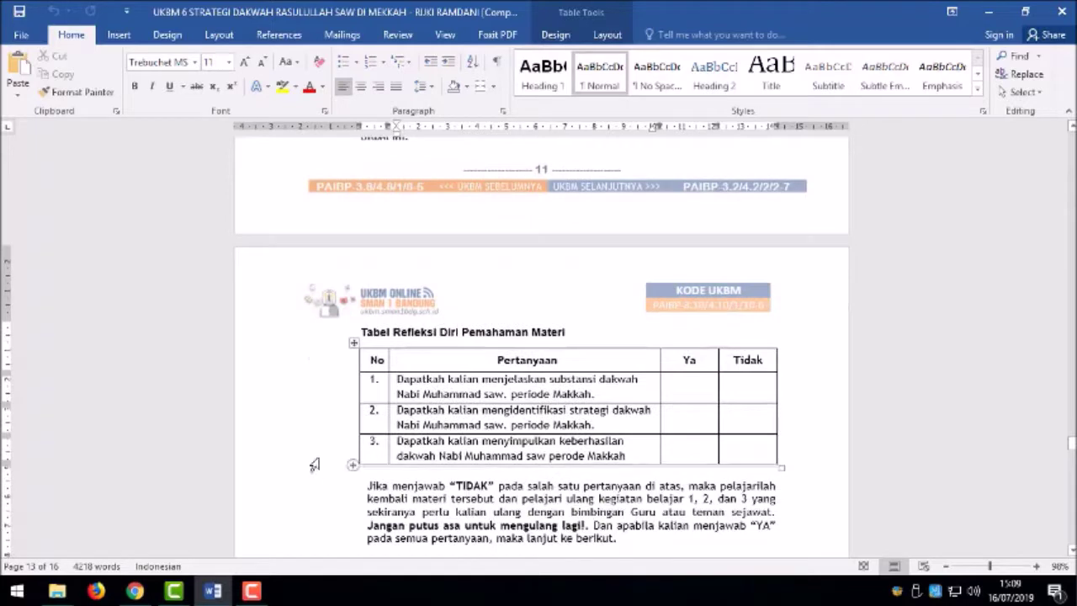
Step: Back in Chrome, make the question required and enter Word's first question, "Dapatkah kalian menjelaskan substansi dakwah Nabi Muhammad saw. periode Makkah?"
{"action": "left_click", "coordinate": [145, 591]}
{"action": "scroll", "coordinate": [336, 398], "scroll_direction": "down", "scroll_amount": 3}
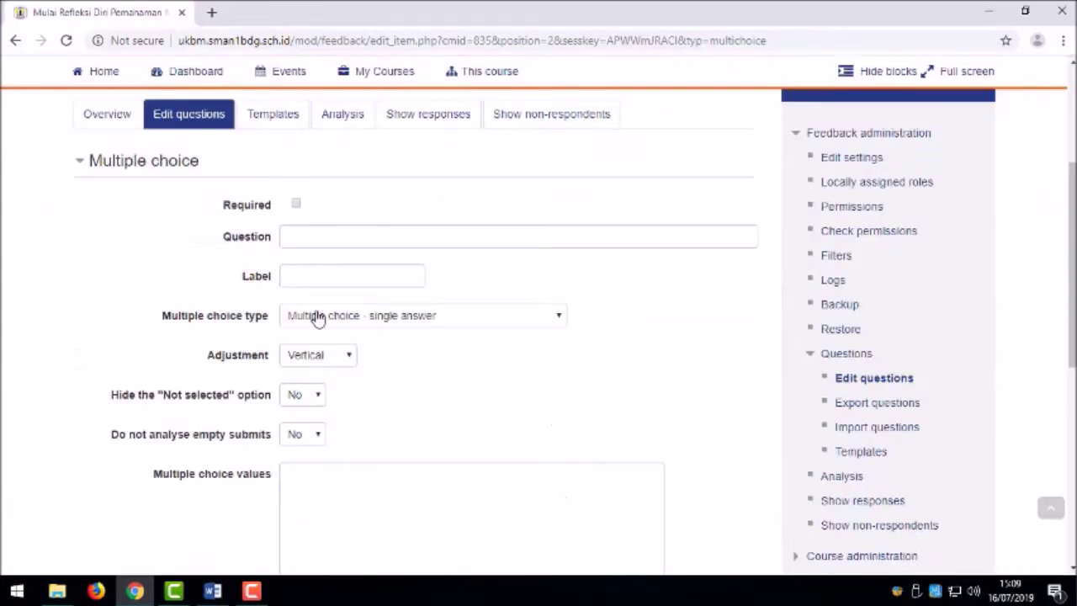
{"action": "left_click", "coordinate": [295, 203]}
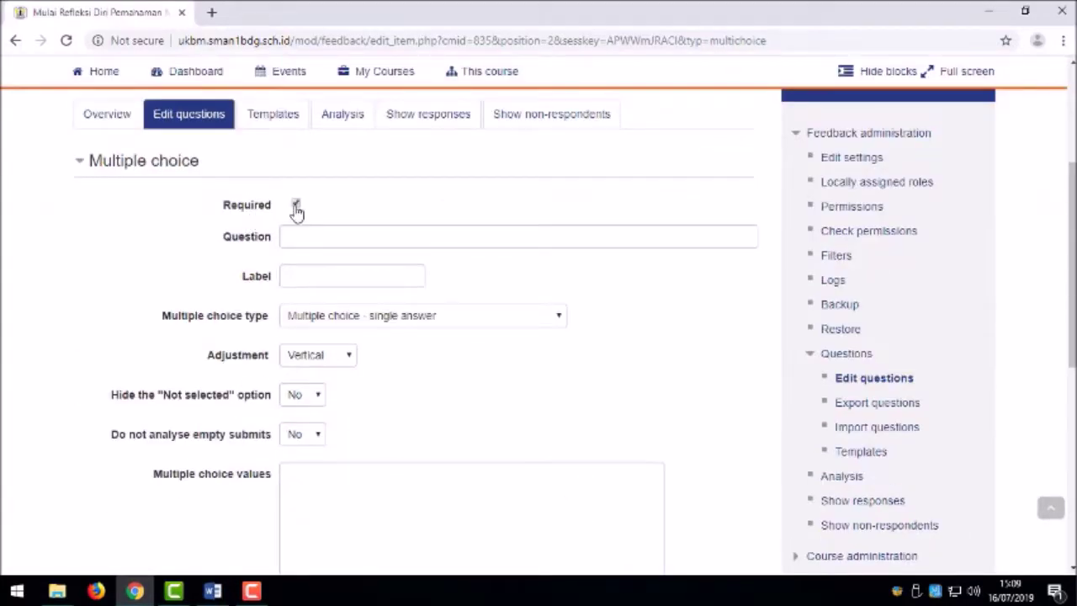
{"action": "left_click", "coordinate": [292, 235]}
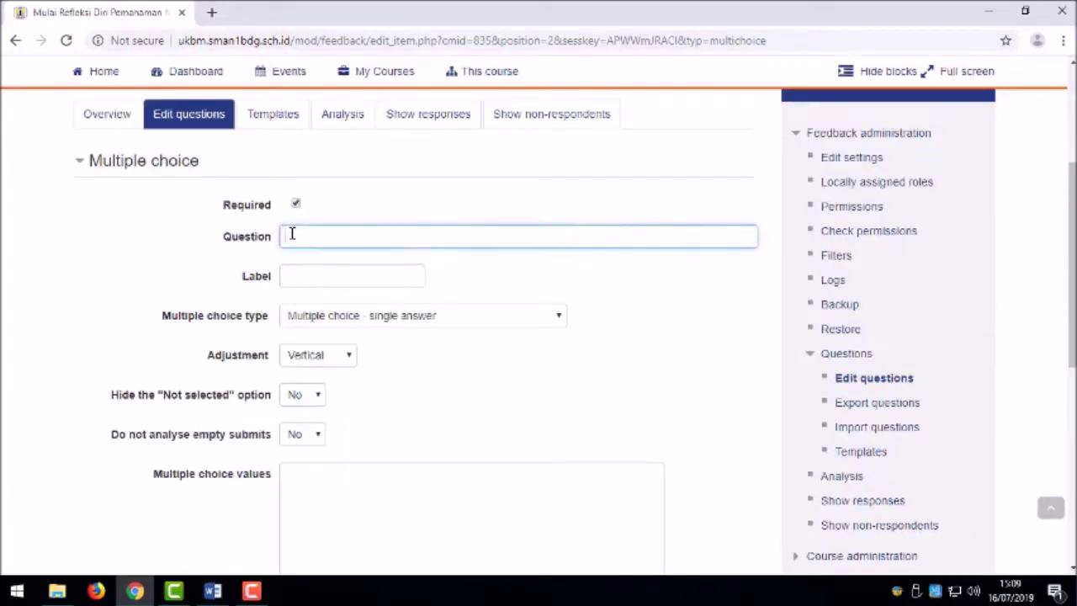
{"action": "left_click", "coordinate": [212, 591]}
{"action": "left_click_drag", "start_coordinate": [396, 378], "coordinate": [594, 394]}
{"action": "key", "text": "ctrl+c"}
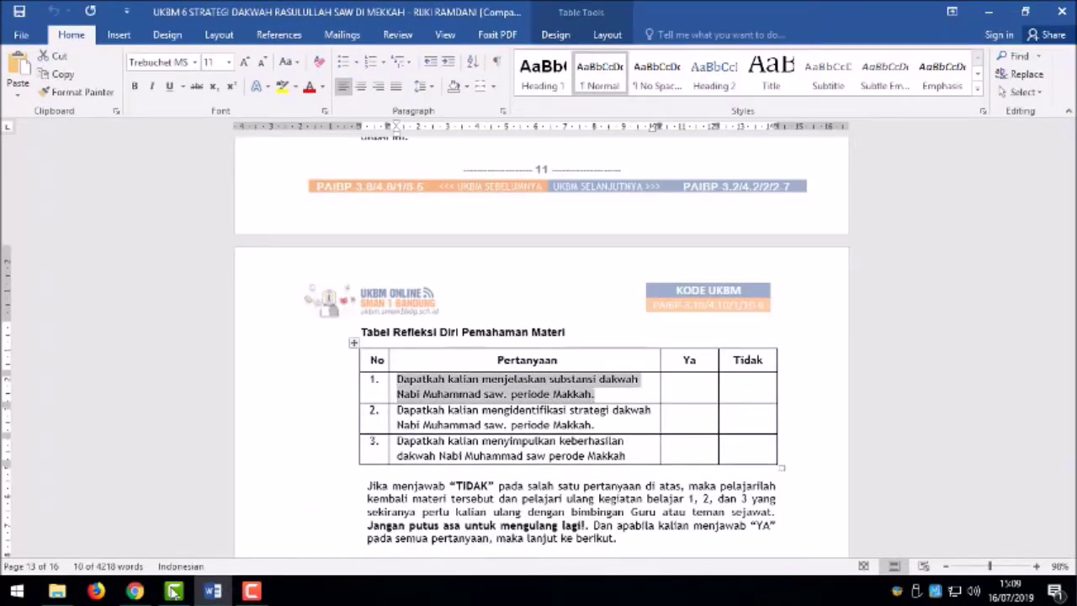
{"action": "left_click", "coordinate": [135, 591]}
{"action": "key", "text": "ctrl+v"}
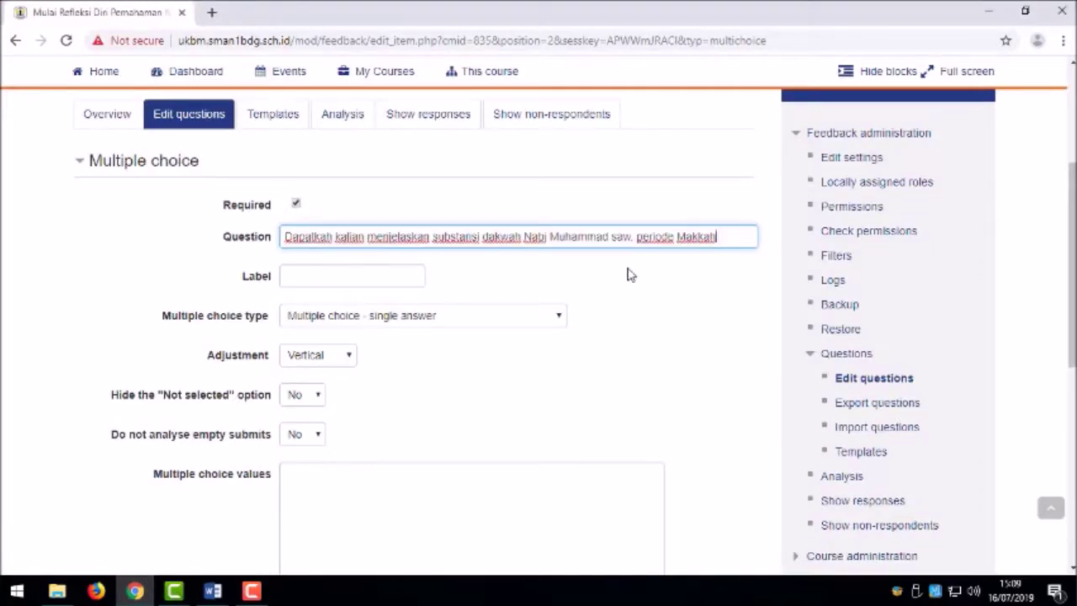
Step: Keep the single-answer type, set the answers' adjustment to Horizontal, and set Hide the "Not selected" option to Yes
{"action": "left_click", "coordinate": [377, 279]}
{"action": "scroll", "coordinate": [402, 331], "scroll_direction": "down", "scroll_amount": 1}
{"action": "left_click", "coordinate": [384, 240]}
{"action": "left_click", "coordinate": [389, 240]}
{"action": "scroll", "coordinate": [425, 280], "scroll_direction": "down", "scroll_amount": 1}
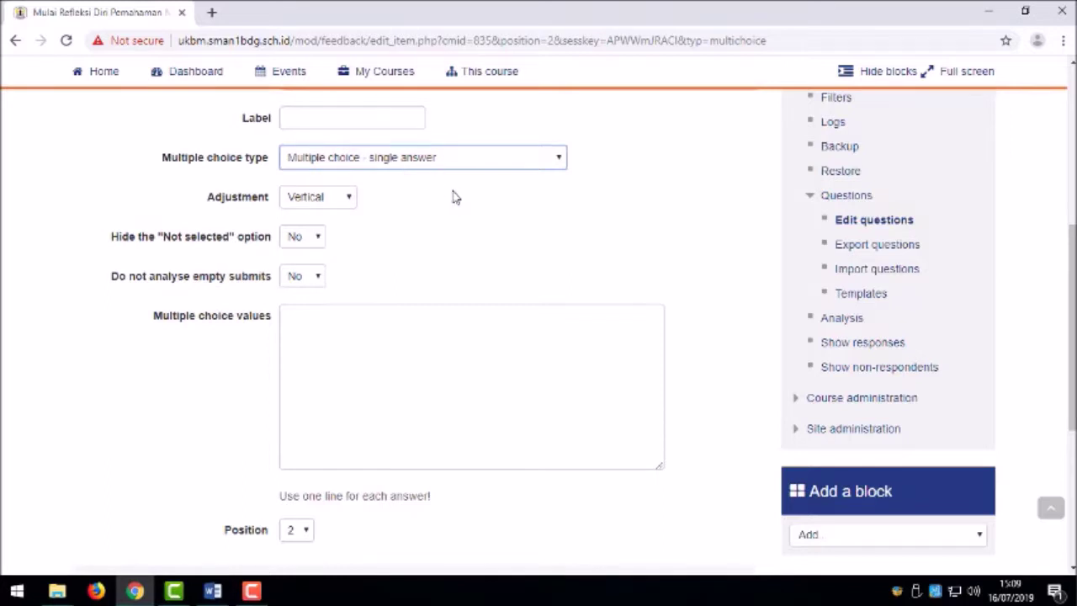
{"action": "left_click", "coordinate": [327, 201]}
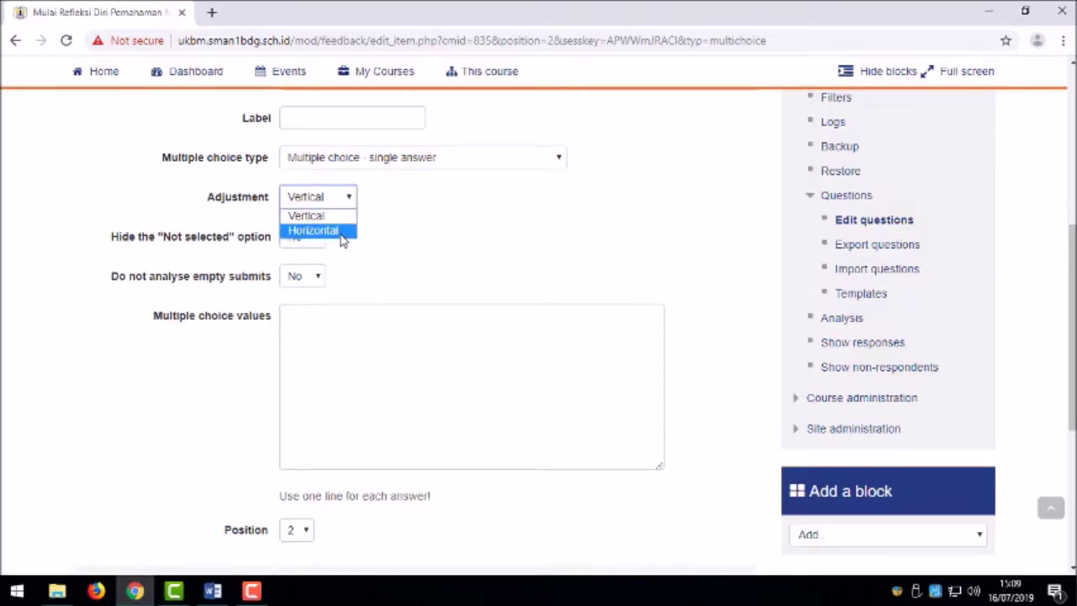
{"action": "left_click", "coordinate": [368, 225]}
{"action": "left_click", "coordinate": [337, 201]}
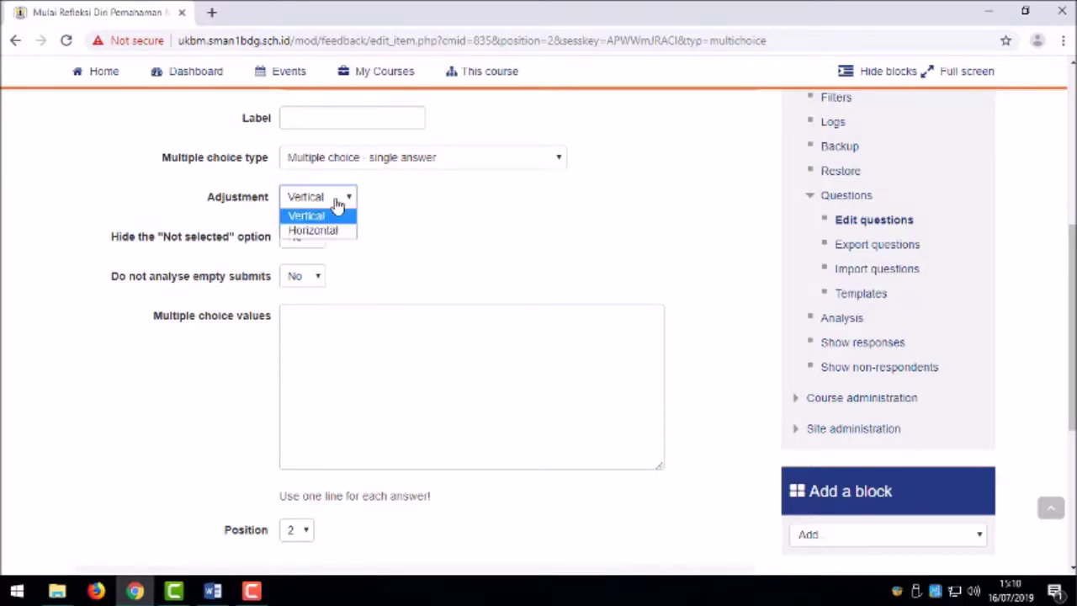
{"action": "left_click", "coordinate": [324, 230]}
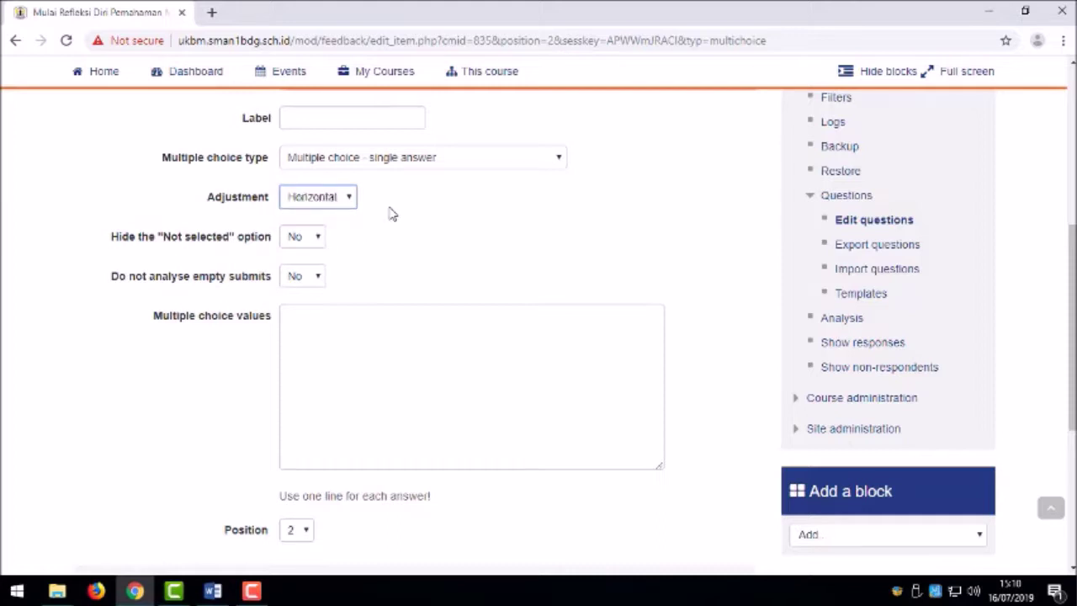
{"action": "scroll", "coordinate": [362, 217], "scroll_direction": "down", "scroll_amount": 1}
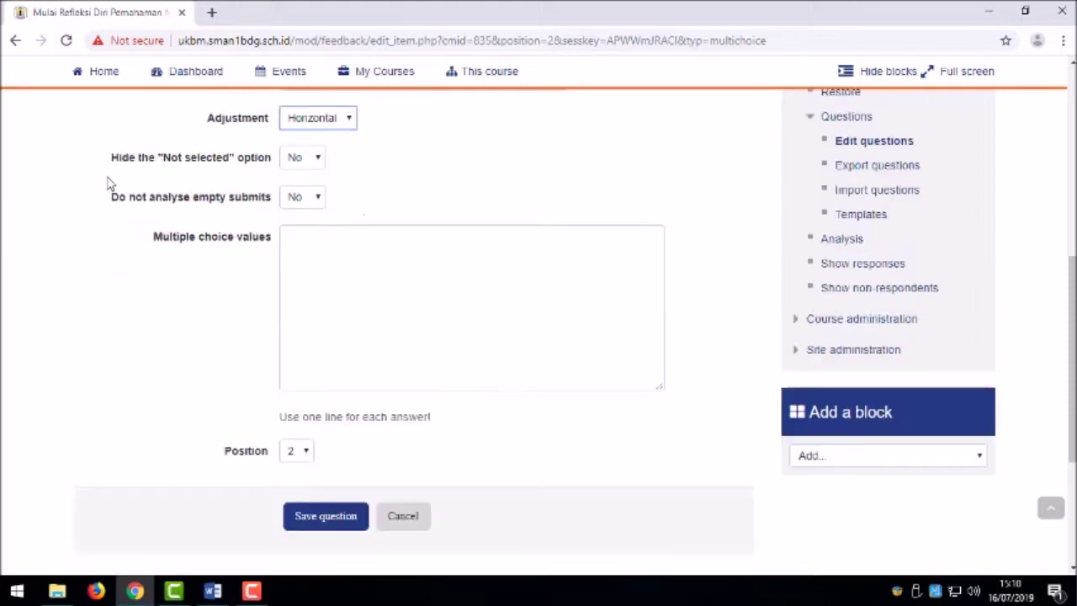
{"action": "left_click", "coordinate": [295, 160]}
{"action": "left_click", "coordinate": [298, 190]}
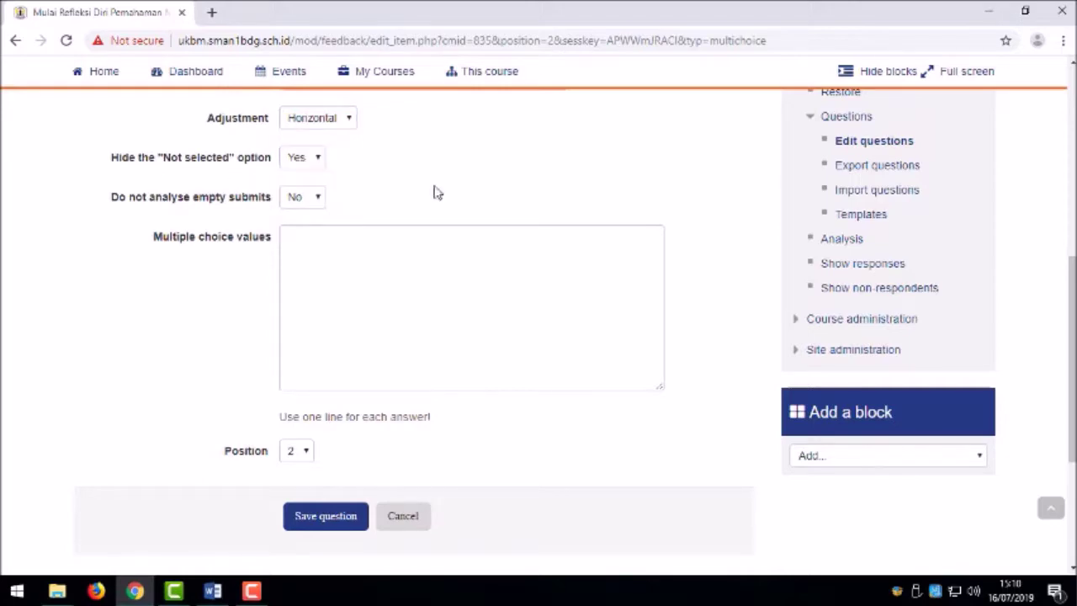
Step: Enter the table's answer options from Word, "Ya" and "Tidak", as multiple choice values on separate lines, and save the question
{"action": "scroll", "coordinate": [435, 192], "scroll_direction": "down", "scroll_amount": 2}
{"action": "scroll", "coordinate": [435, 193], "scroll_direction": "up", "scroll_amount": 3}
{"action": "left_click", "coordinate": [341, 348]}
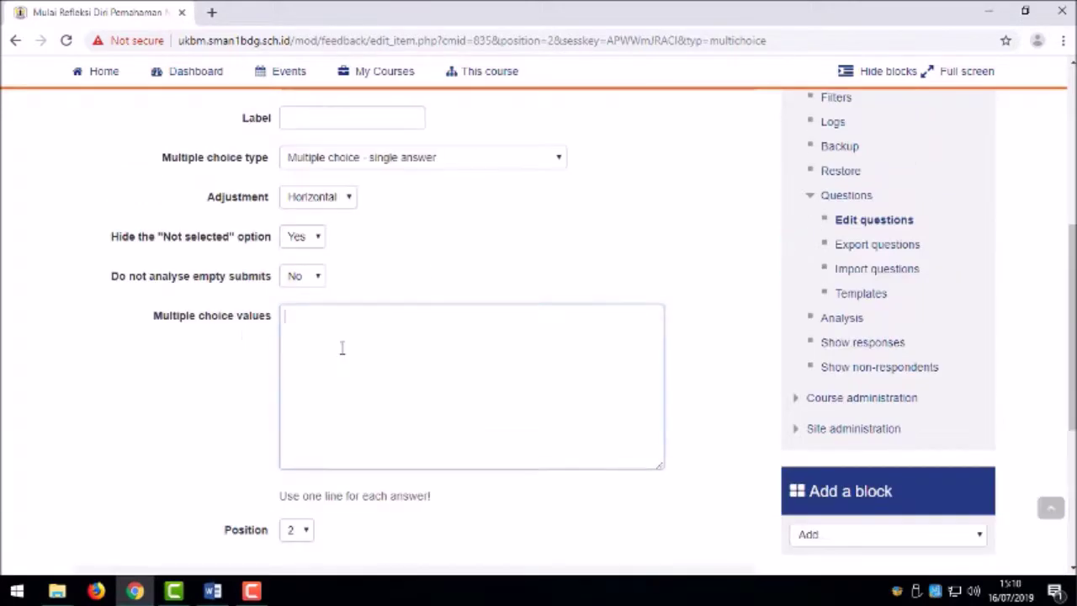
{"action": "scroll", "coordinate": [343, 349], "scroll_direction": "down", "scroll_amount": 2}
{"action": "scroll", "coordinate": [341, 349], "scroll_direction": "up", "scroll_amount": 1}
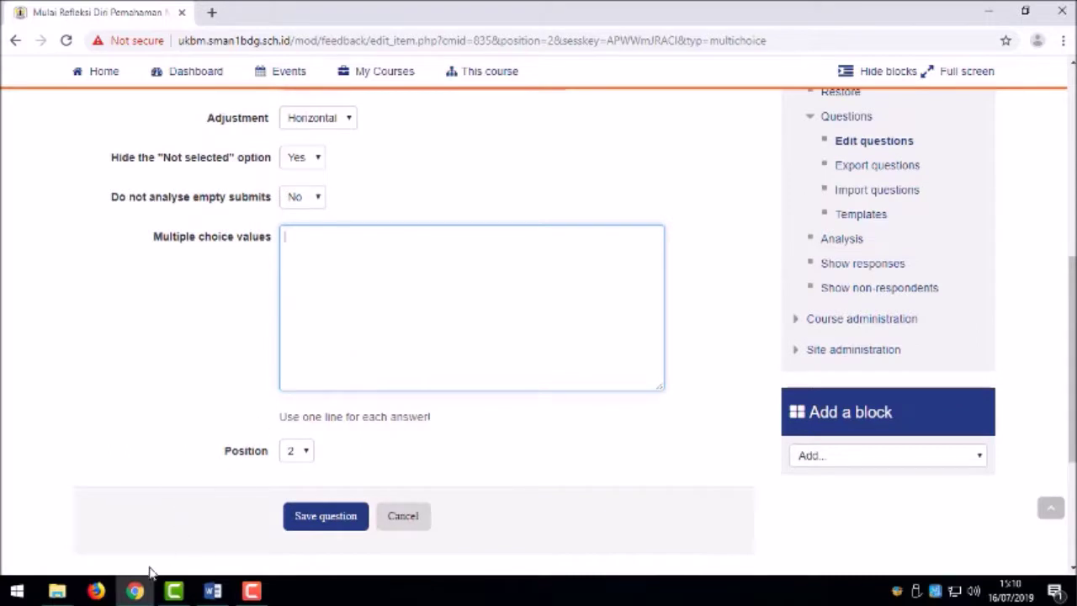
{"action": "left_click", "coordinate": [213, 592]}
{"action": "left_click", "coordinate": [695, 362]}
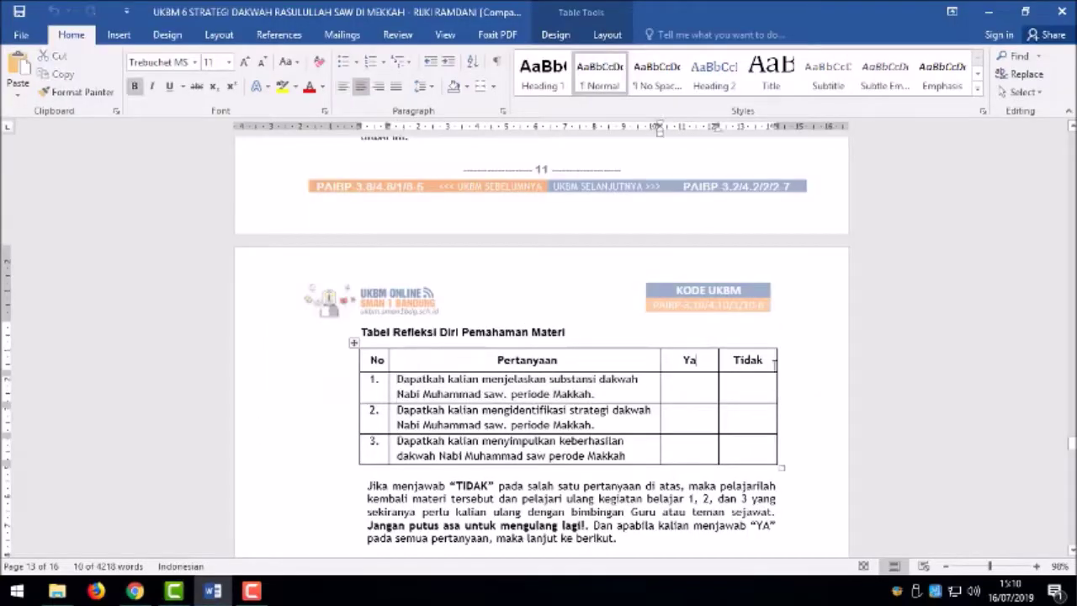
{"action": "left_click", "coordinate": [136, 591]}
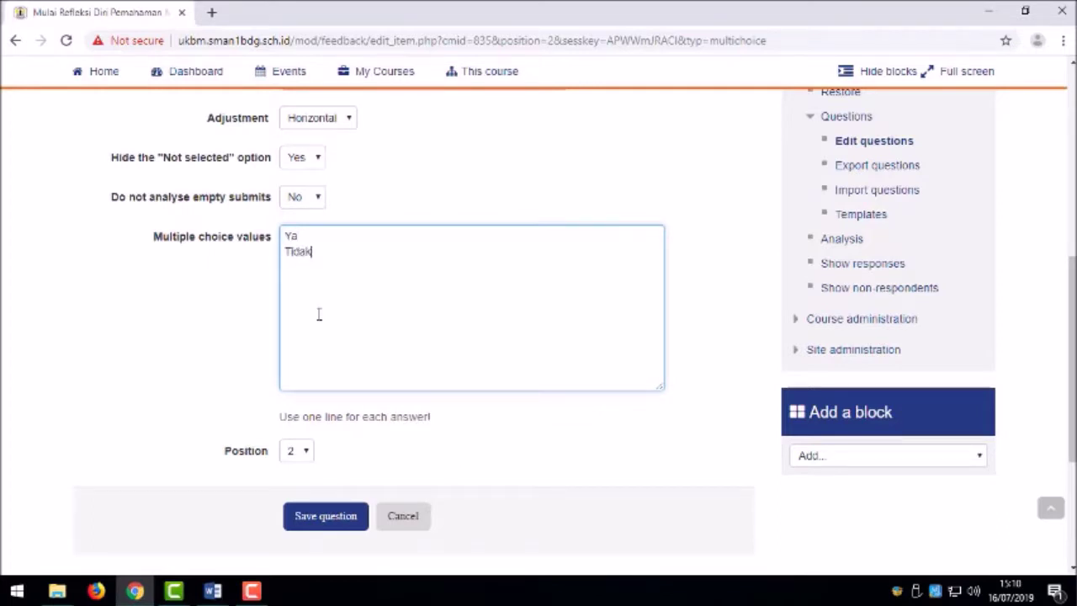
{"action": "left_click", "coordinate": [327, 517]}
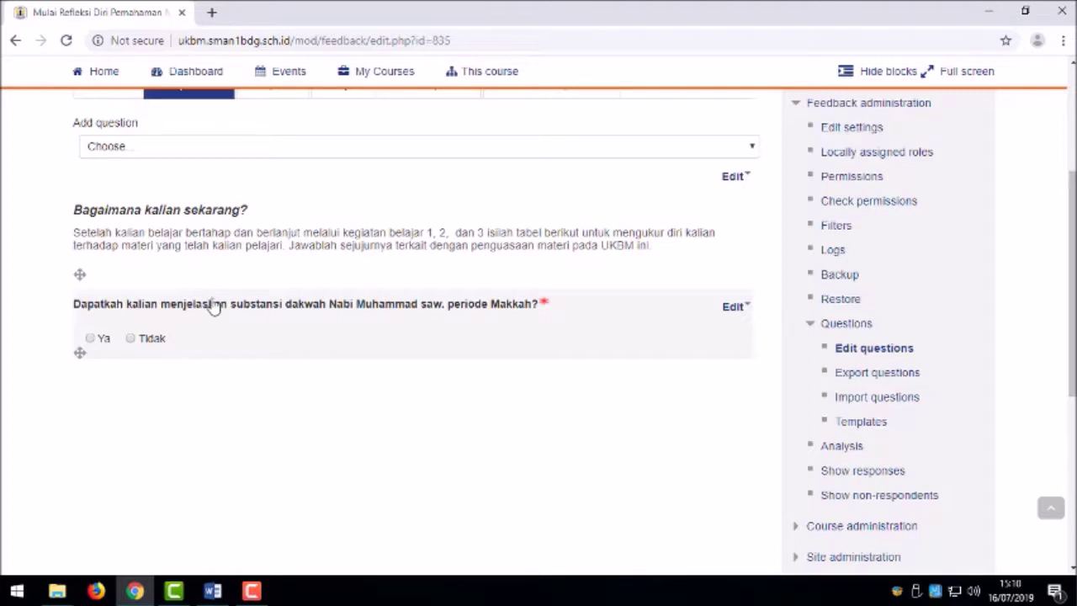
Step: Open the saved question for editing and replace its text with Word's second question, "Dapatkah kalian mengidentifikasi strategi dakwah Nabi Muhammad saw. periode Makkah?"
{"action": "left_click", "coordinate": [729, 310]}
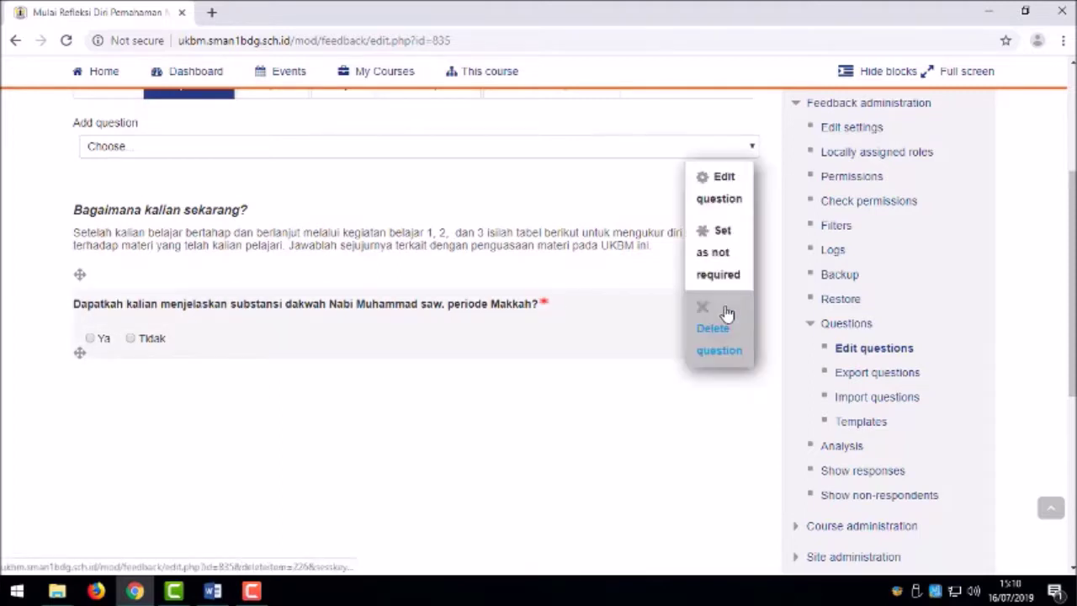
{"action": "left_click", "coordinate": [719, 207]}
{"action": "scroll", "coordinate": [335, 374], "scroll_direction": "down", "scroll_amount": 3}
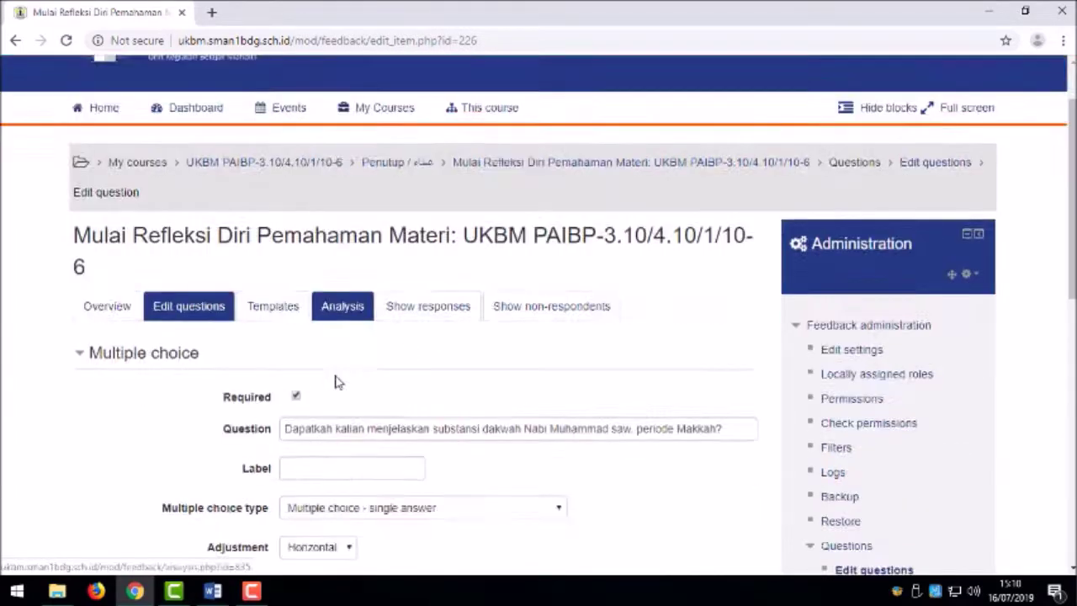
{"action": "left_click", "coordinate": [308, 245]}
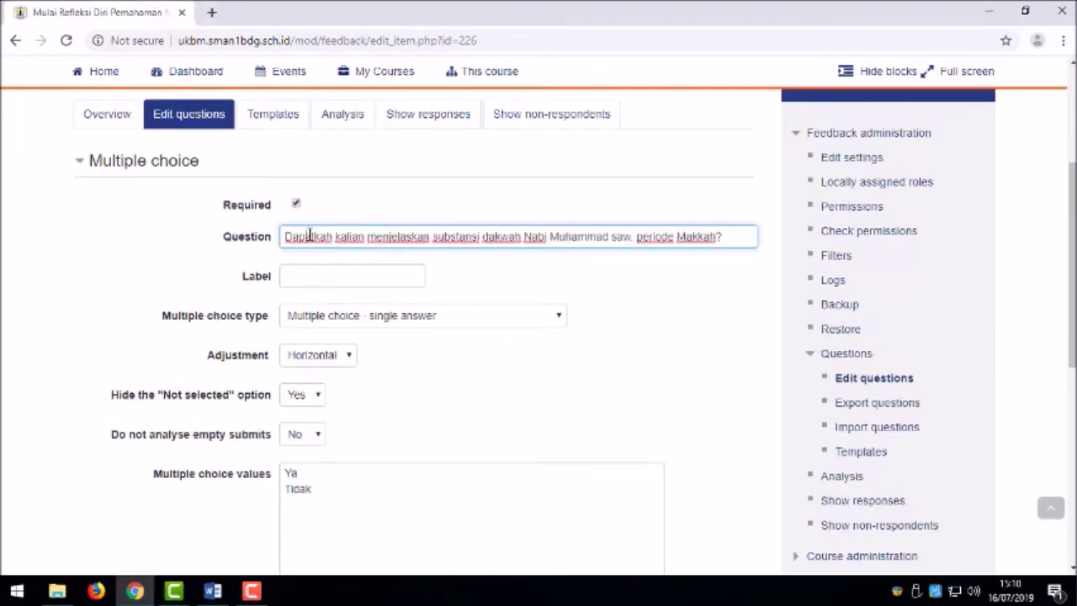
{"action": "left_click", "coordinate": [212, 590]}
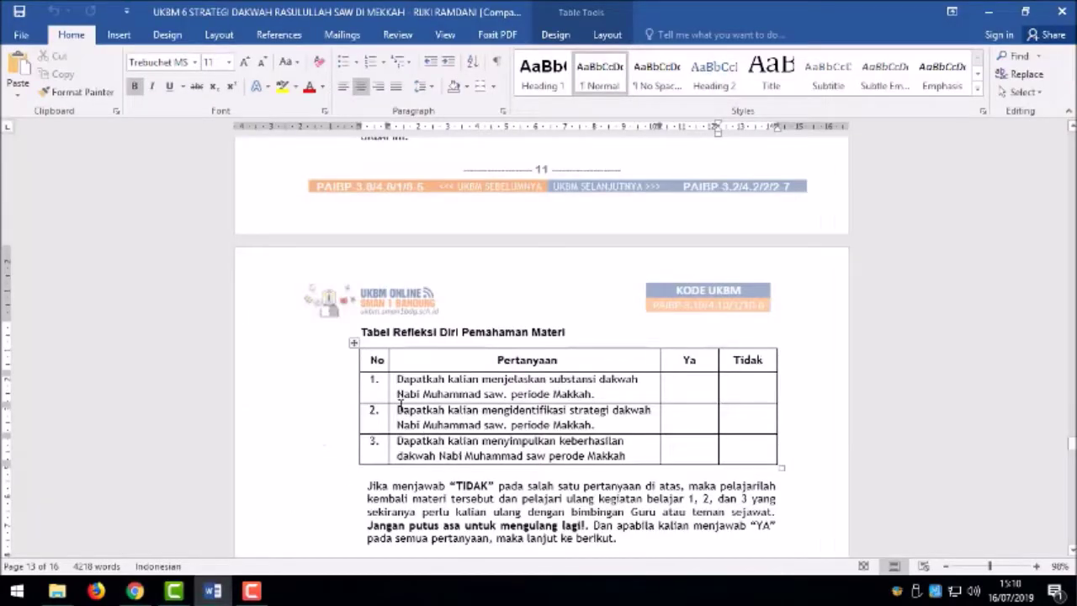
{"action": "left_click_drag", "start_coordinate": [398, 408], "coordinate": [598, 423]}
{"action": "key", "text": "ctrl+c"}
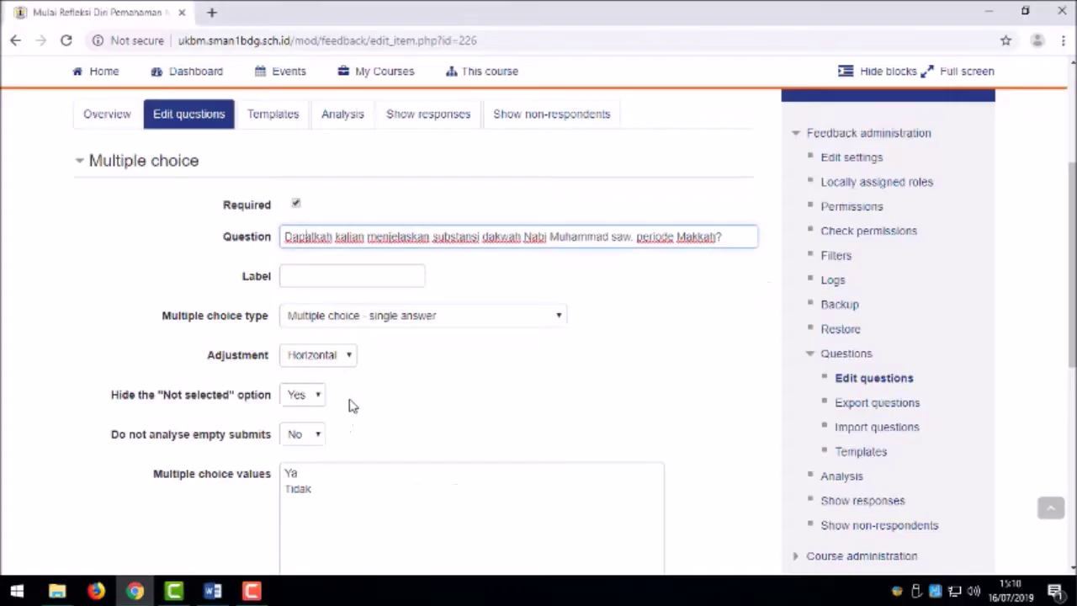
{"action": "left_click", "coordinate": [135, 590]}
{"action": "triple_click", "coordinate": [343, 231]}
{"action": "key", "text": "ctrl+v"}
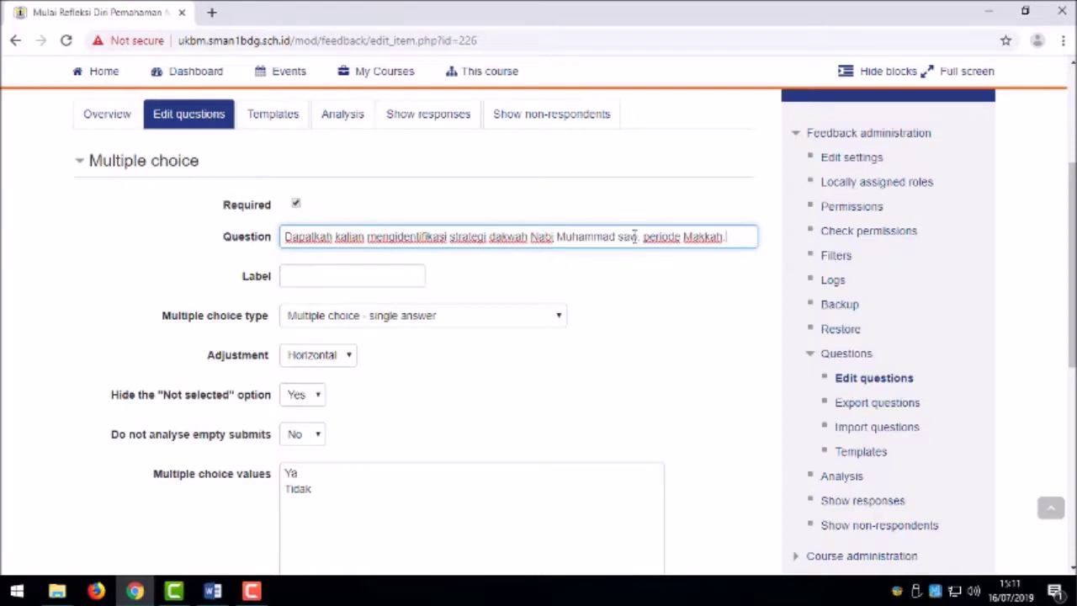
{"action": "type", "text": "?"}
Step: Keep the Ya and Tidak answer values and save the edited item as a new question
{"action": "scroll", "coordinate": [622, 294], "scroll_direction": "down", "scroll_amount": 2}
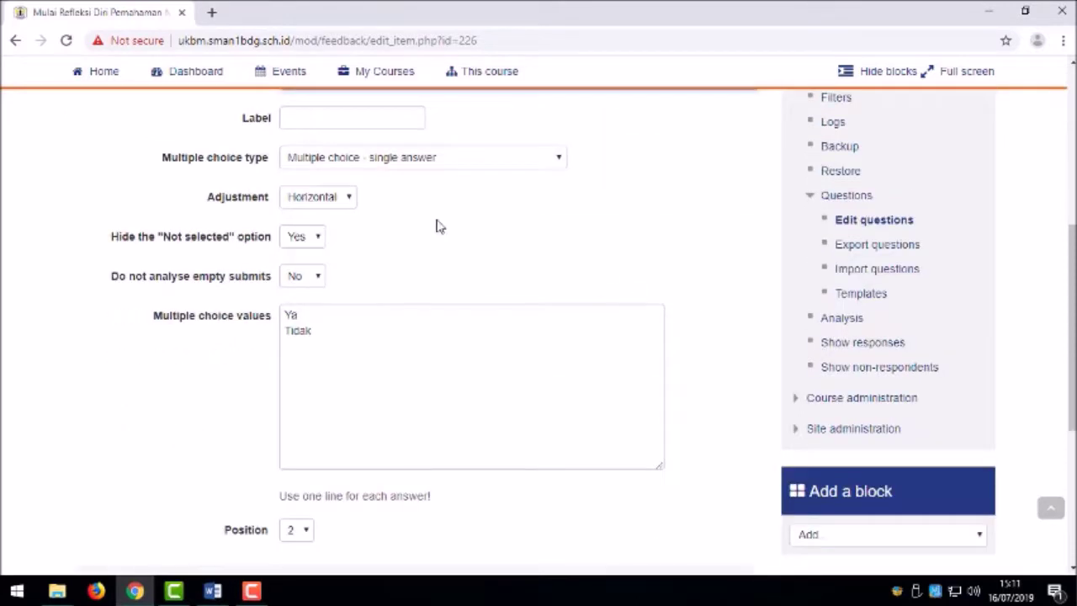
{"action": "scroll", "coordinate": [324, 256], "scroll_direction": "down", "scroll_amount": 1}
{"action": "left_click", "coordinate": [341, 259]}
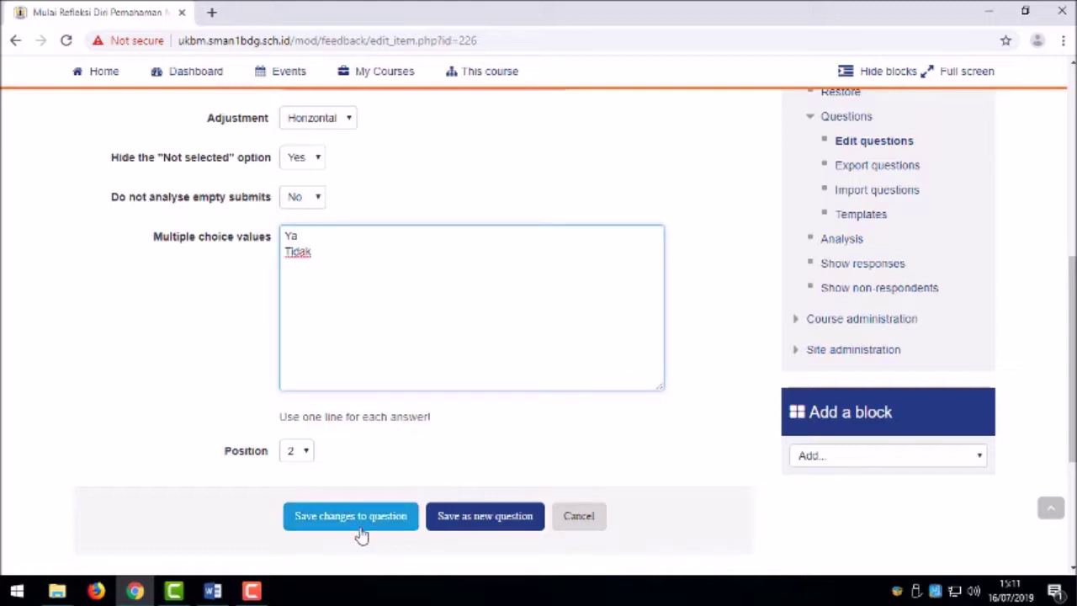
{"action": "left_click", "coordinate": [485, 519]}
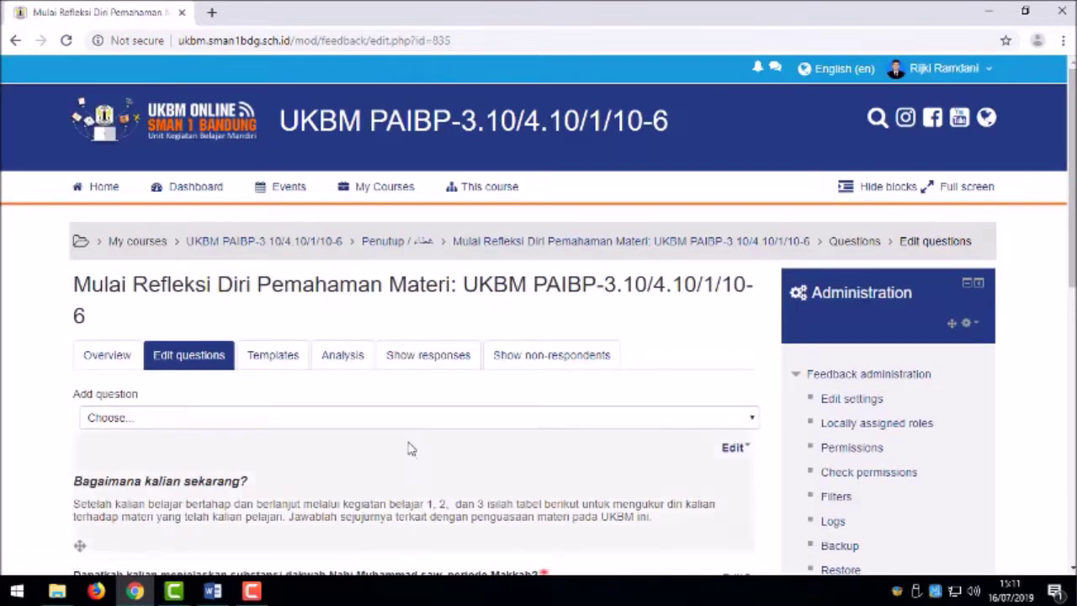
Step: Open the second question for editing and replace its text with Word's third question, "Dapatkah kalian menyimpulkan keberhasilan dakwah Nabi Muhammad saw perode Makkah"
{"action": "scroll", "coordinate": [408, 448], "scroll_direction": "down", "scroll_amount": 3}
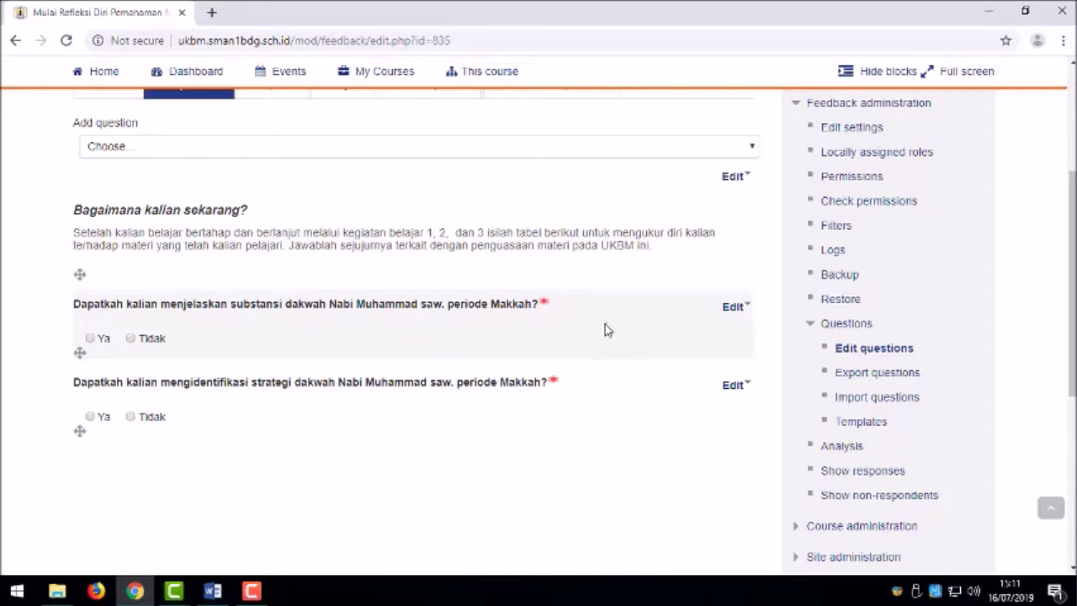
{"action": "left_click", "coordinate": [731, 385]}
{"action": "left_click", "coordinate": [212, 591]}
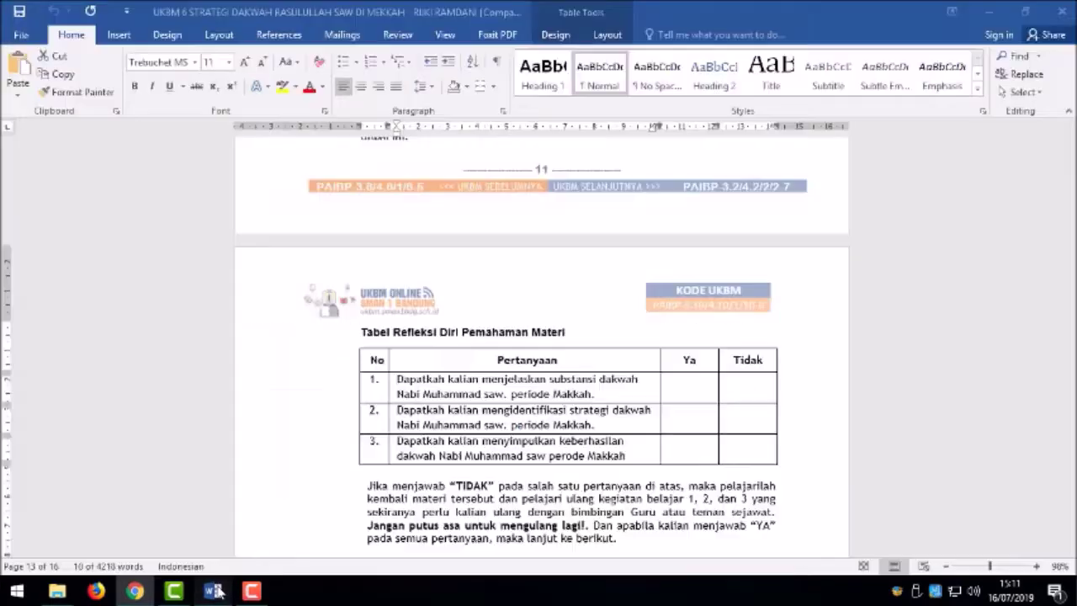
{"action": "left_click_drag", "start_coordinate": [396, 440], "coordinate": [624, 456]}
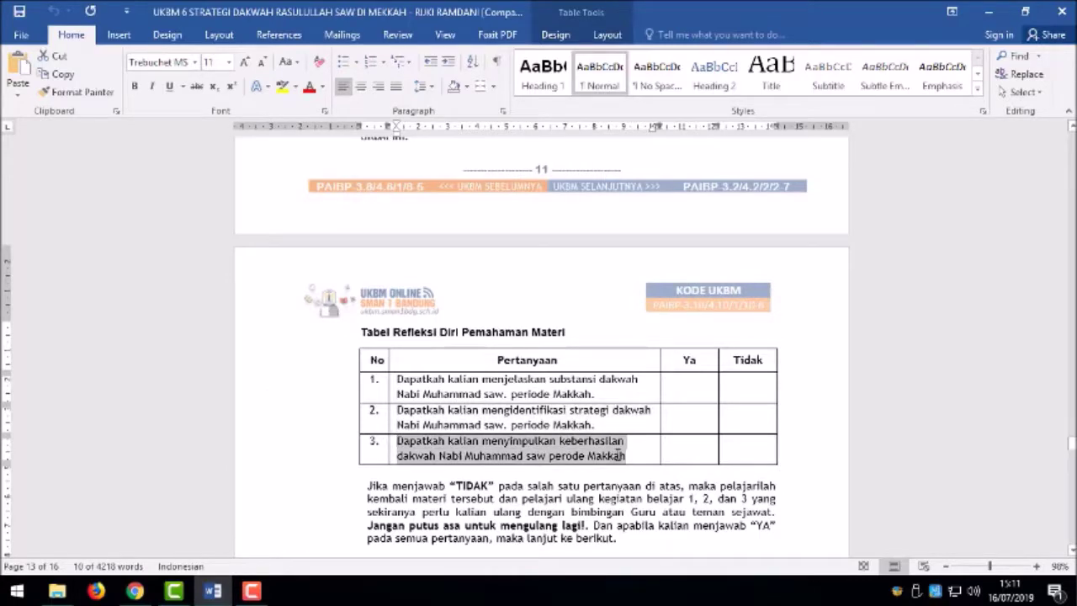
{"action": "left_click", "coordinate": [135, 590]}
{"action": "scroll", "coordinate": [386, 297], "scroll_direction": "down", "scroll_amount": 3}
{"action": "triple_click", "coordinate": [389, 242]}
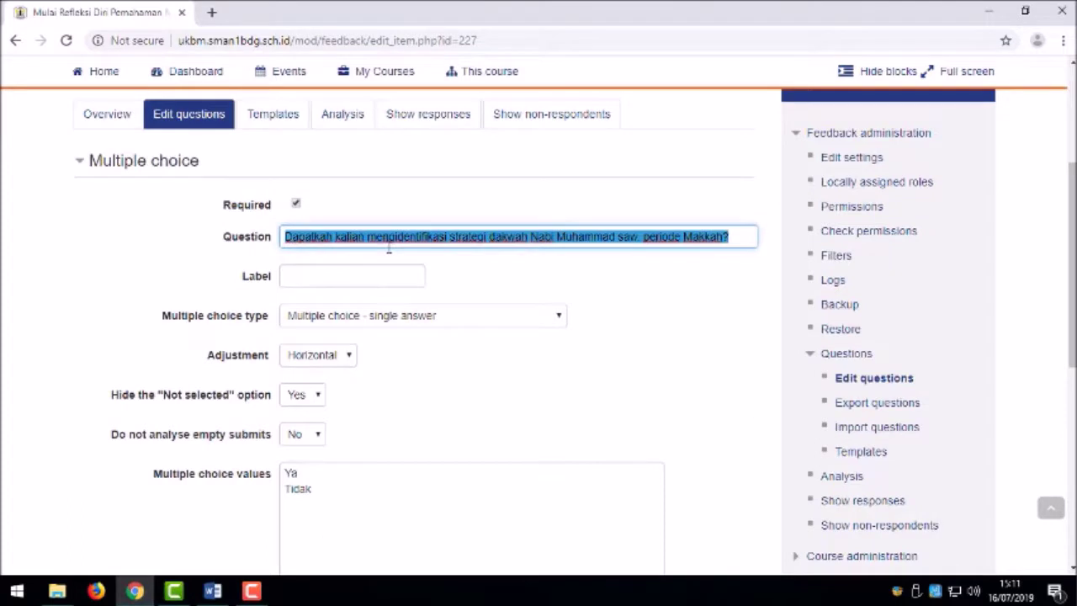
{"action": "type", "text": "Dapatkah kalian mengidentifikasi strategi dakwah Nabi Muhammad saw. periode Makkah?"}
Step: Keep the Ya and Tidak values, save the edited item as a new question, and check the question list
{"action": "scroll", "coordinate": [351, 334], "scroll_direction": "down", "scroll_amount": 4}
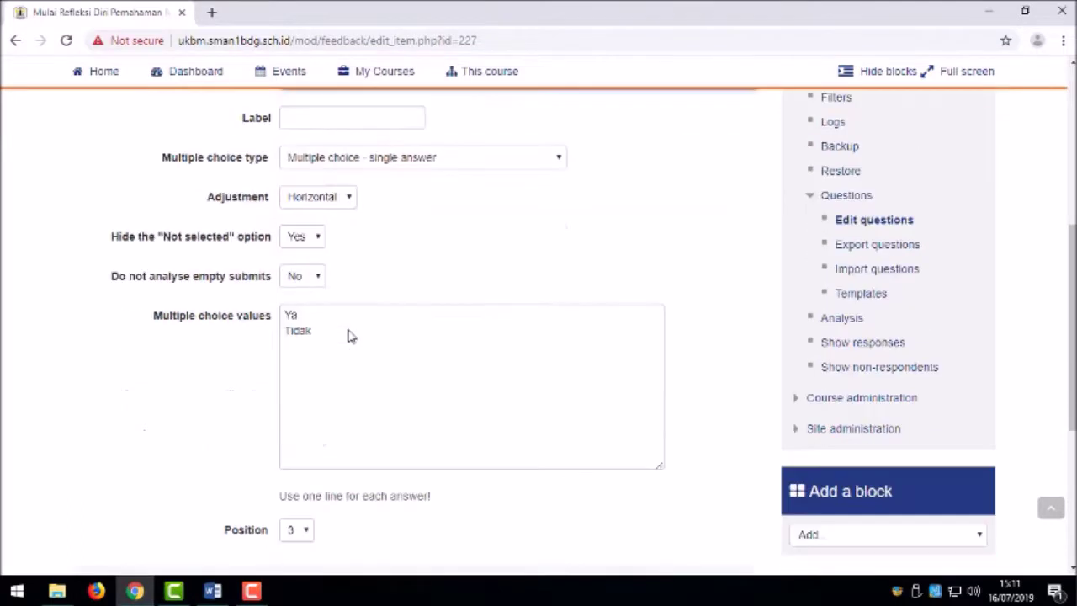
{"action": "left_click", "coordinate": [469, 447]}
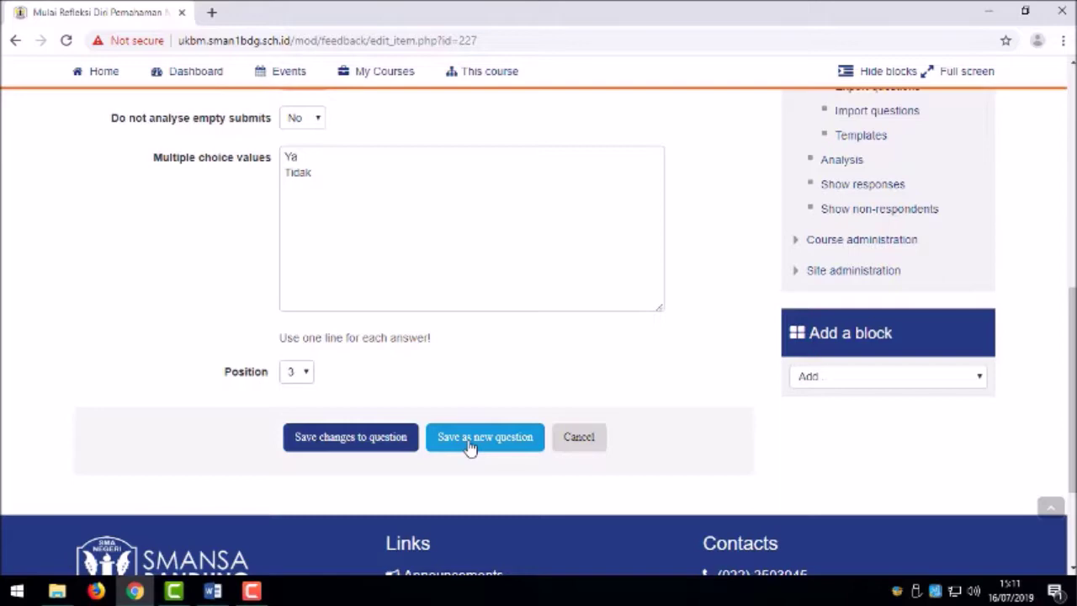
{"action": "scroll", "coordinate": [459, 444], "scroll_direction": "down", "scroll_amount": 3}
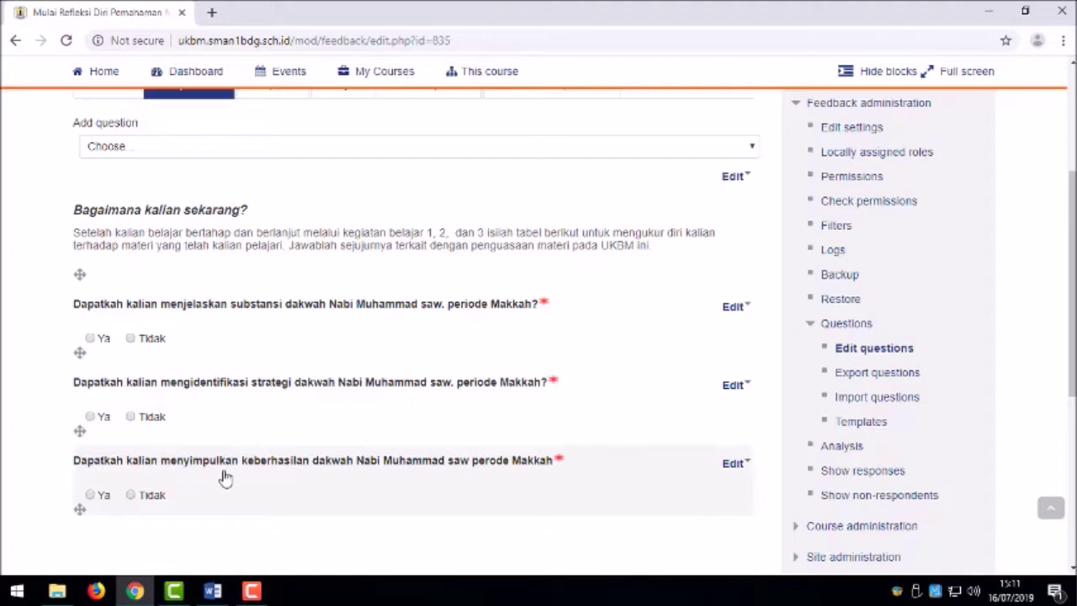
{"action": "scroll", "coordinate": [221, 473], "scroll_direction": "down", "scroll_amount": 2}
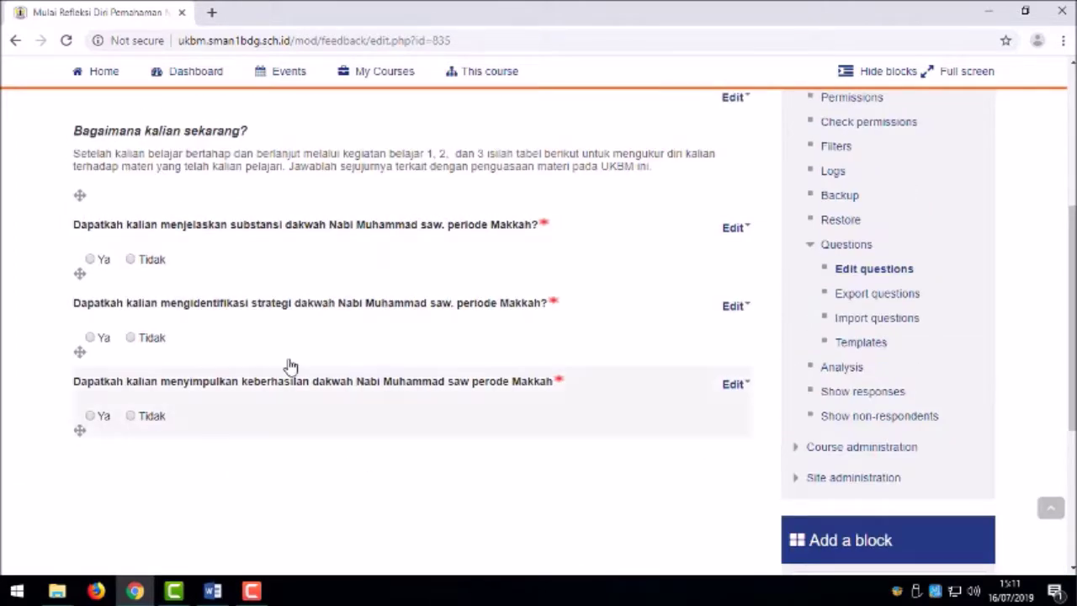
Step: Copy the paragraph below the reflection table in Word, from "Jika menjawab 'TIDAK'" through "maka lanjut ke berikut"
{"action": "left_click", "coordinate": [213, 594]}
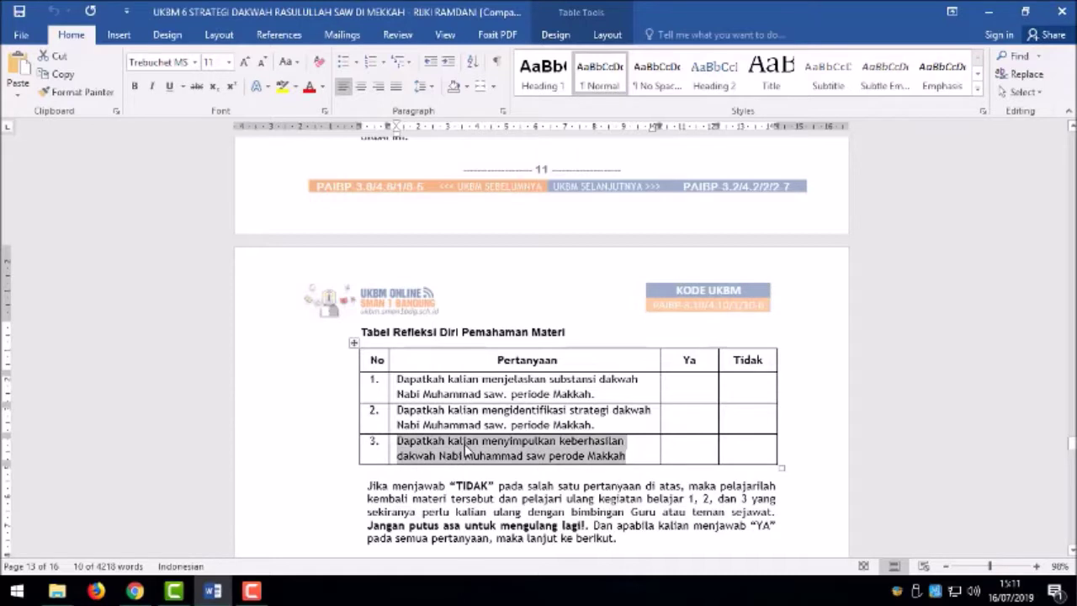
{"action": "scroll", "coordinate": [465, 444], "scroll_direction": "down", "scroll_amount": 3}
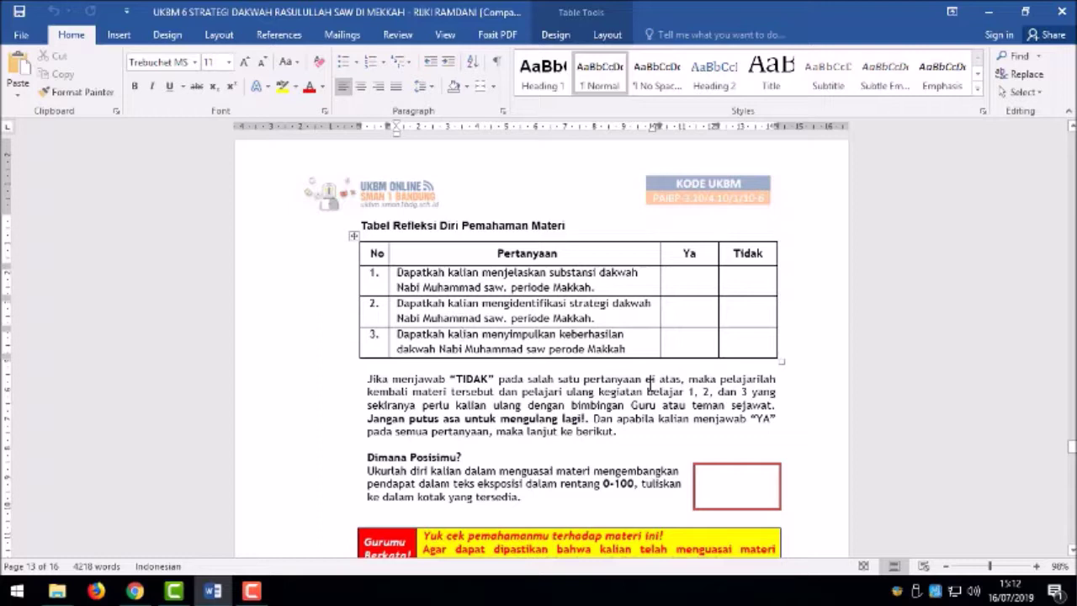
{"action": "left_click_drag", "start_coordinate": [365, 380], "coordinate": [620, 432]}
{"action": "key", "text": "ctrl+c"}
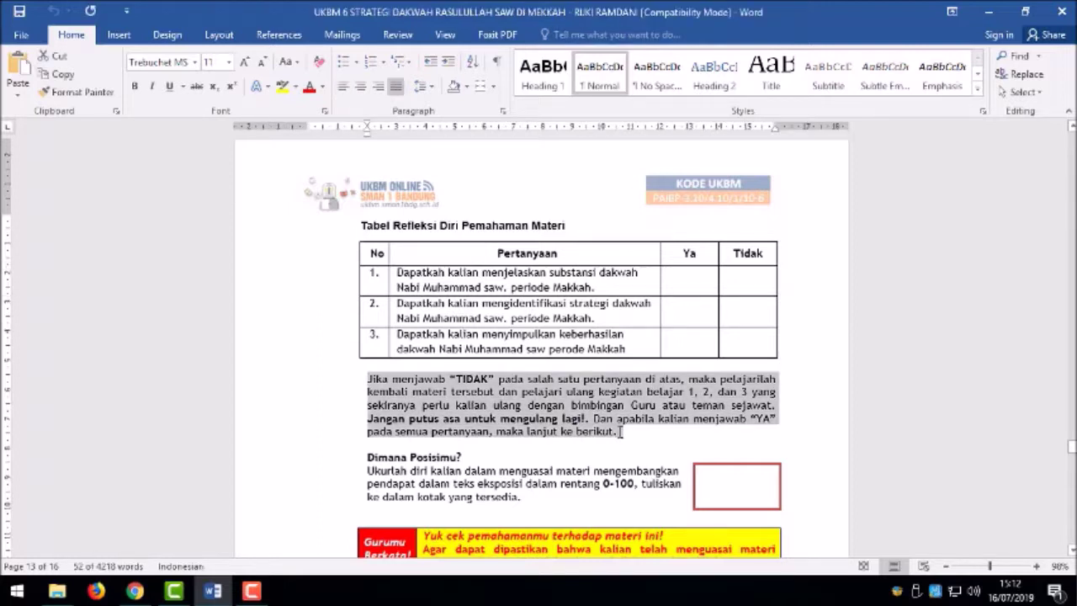
Step: Add a Label item to the feedback and paste the copied "Jika menjawab 'TIDAK'" paragraph as its contents
{"action": "left_click", "coordinate": [135, 592]}
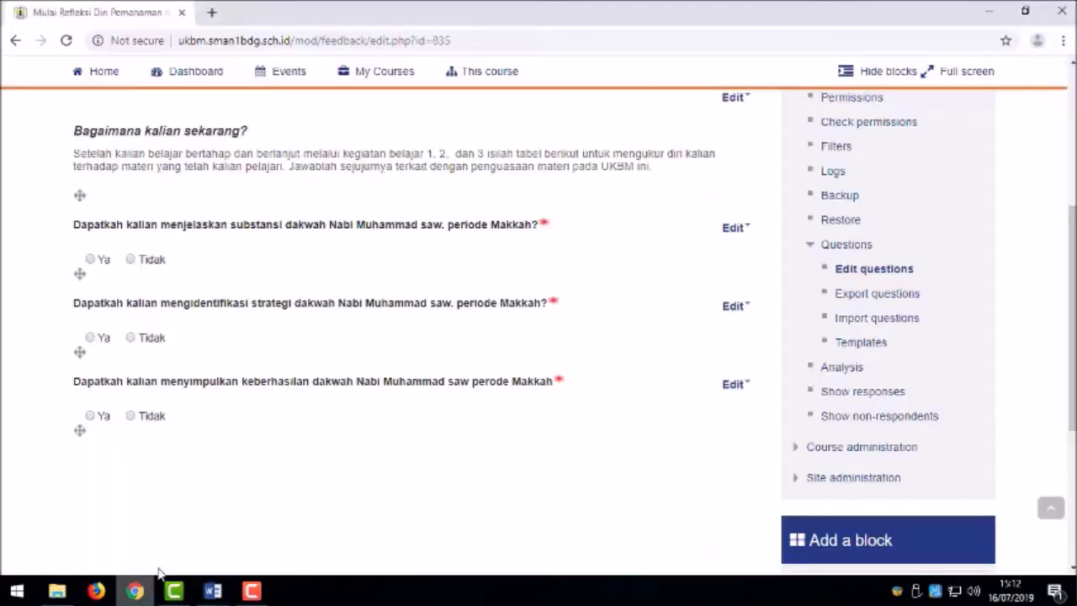
{"action": "scroll", "coordinate": [220, 348], "scroll_direction": "up", "scroll_amount": 3}
{"action": "left_click", "coordinate": [219, 341]}
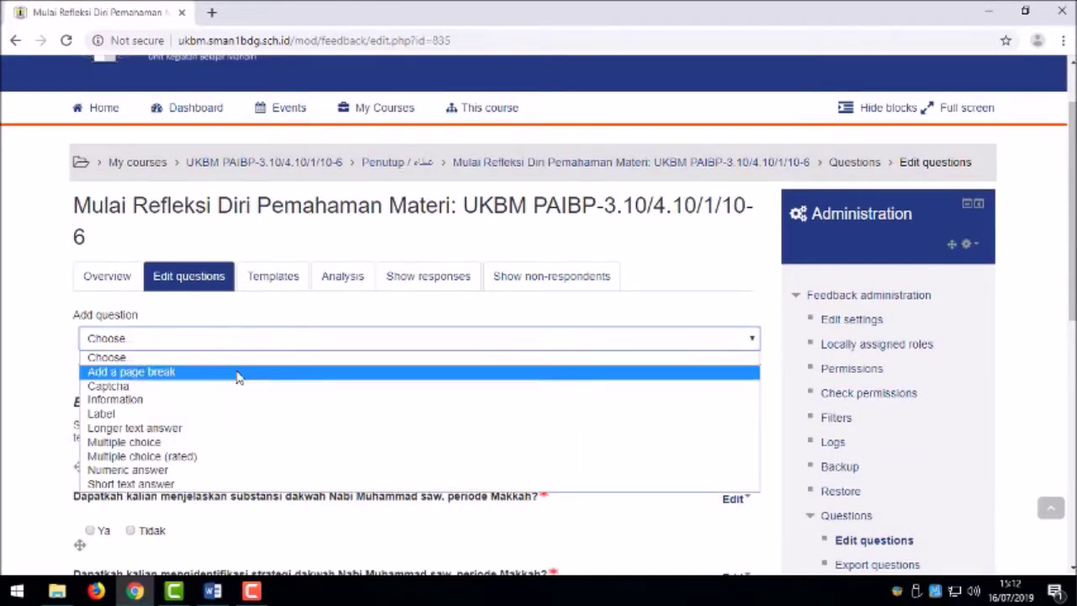
{"action": "left_click", "coordinate": [226, 421]}
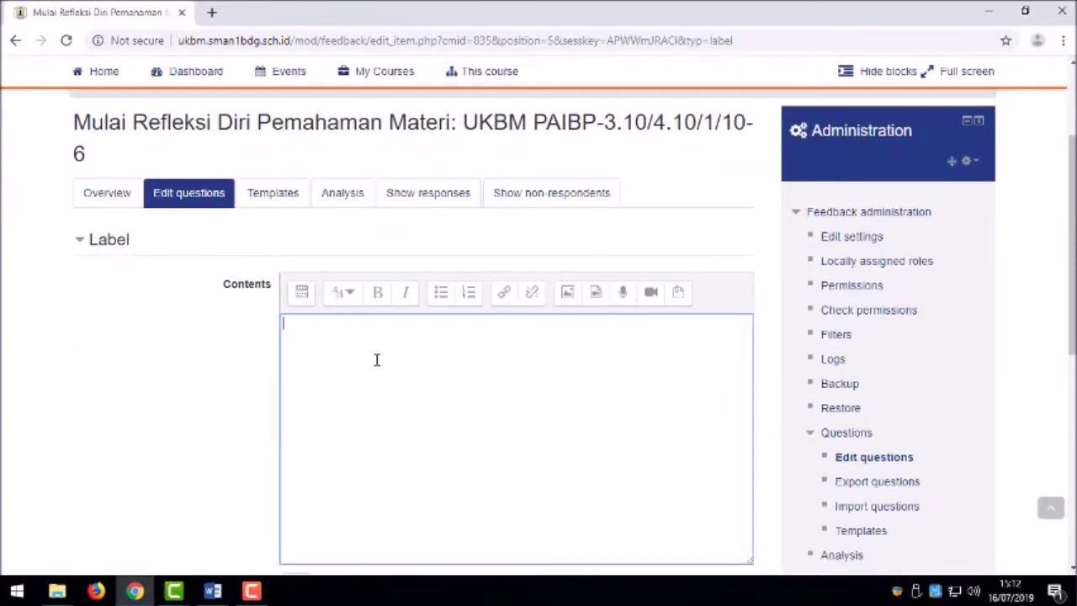
{"action": "key", "text": "ctrl+v"}
{"action": "scroll", "coordinate": [302, 414], "scroll_direction": "down", "scroll_amount": 2}
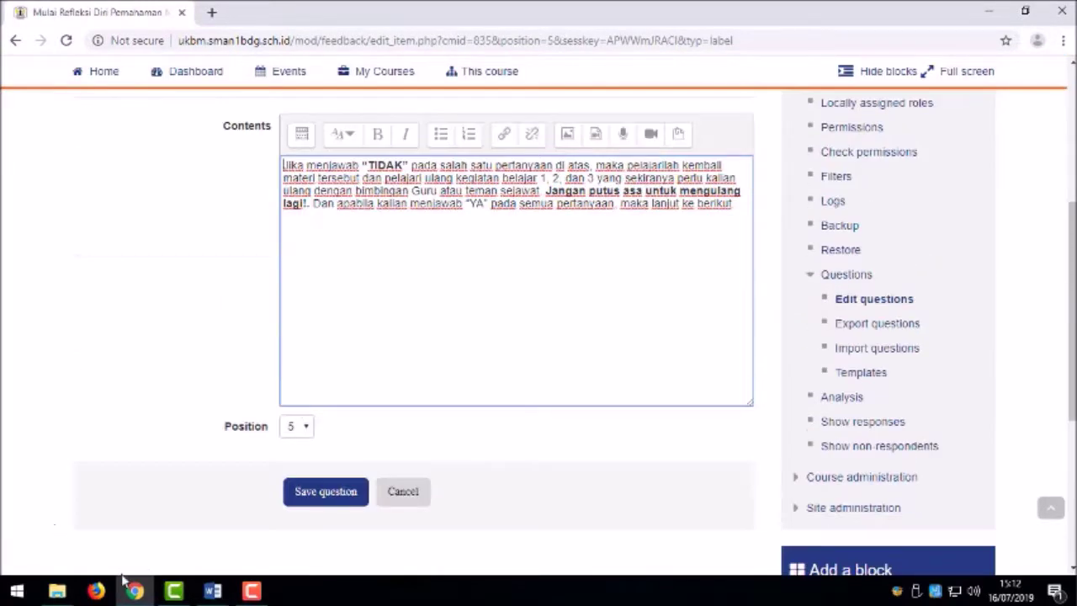
Step: Try to append Word's "Dimana Posisimu?" section with its answer box to the label contents, and undo the paste
{"action": "left_click", "coordinate": [213, 591]}
{"action": "scroll", "coordinate": [352, 505], "scroll_direction": "down", "scroll_amount": 1}
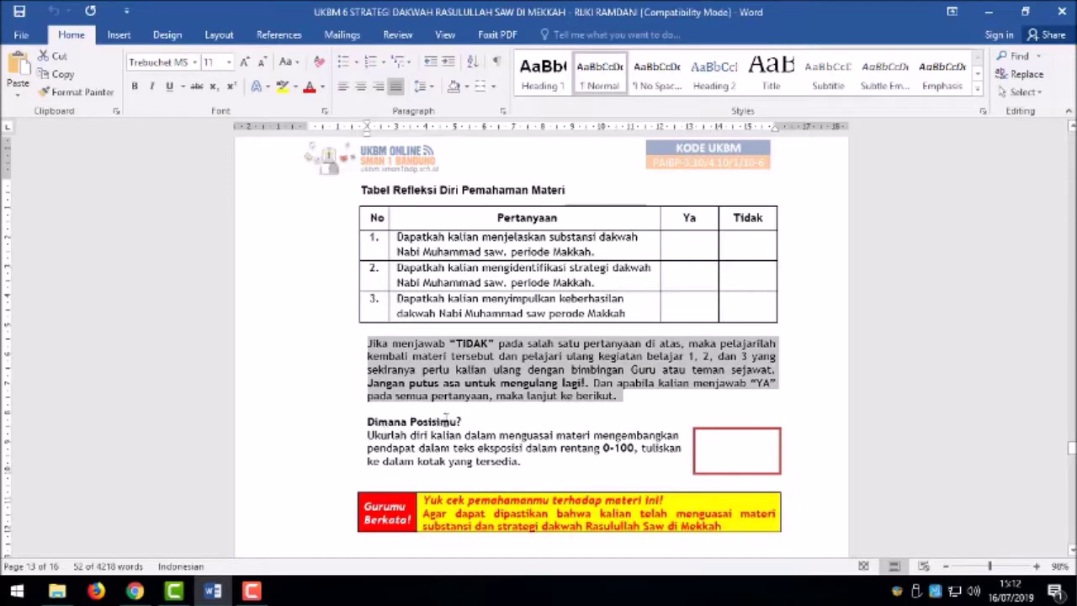
{"action": "left_click_drag", "start_coordinate": [367, 421], "coordinate": [526, 460]}
{"action": "key", "text": "ctrl+c"}
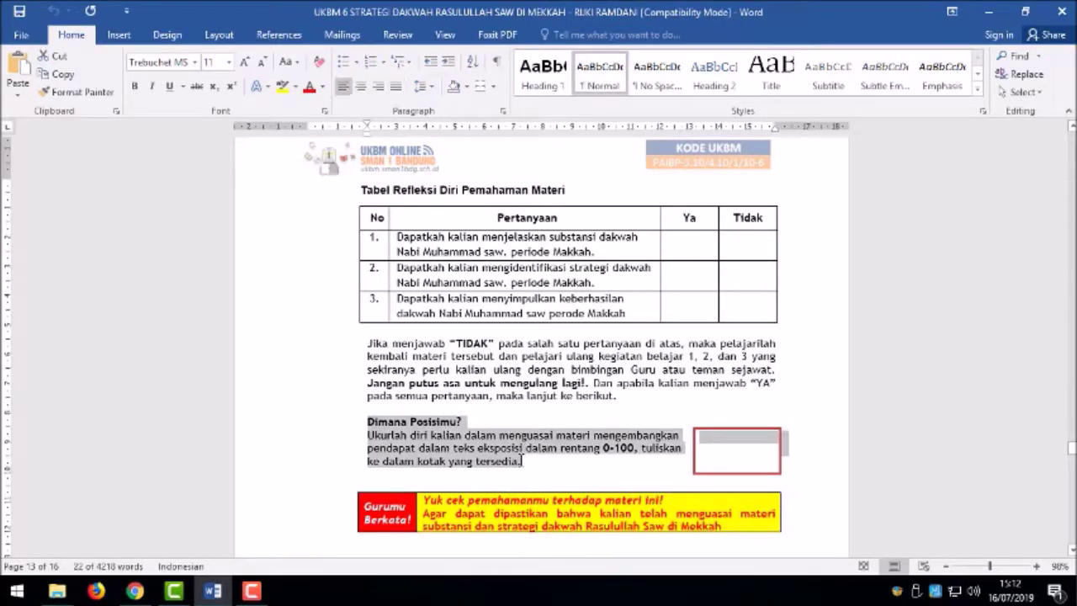
{"action": "left_click", "coordinate": [135, 591]}
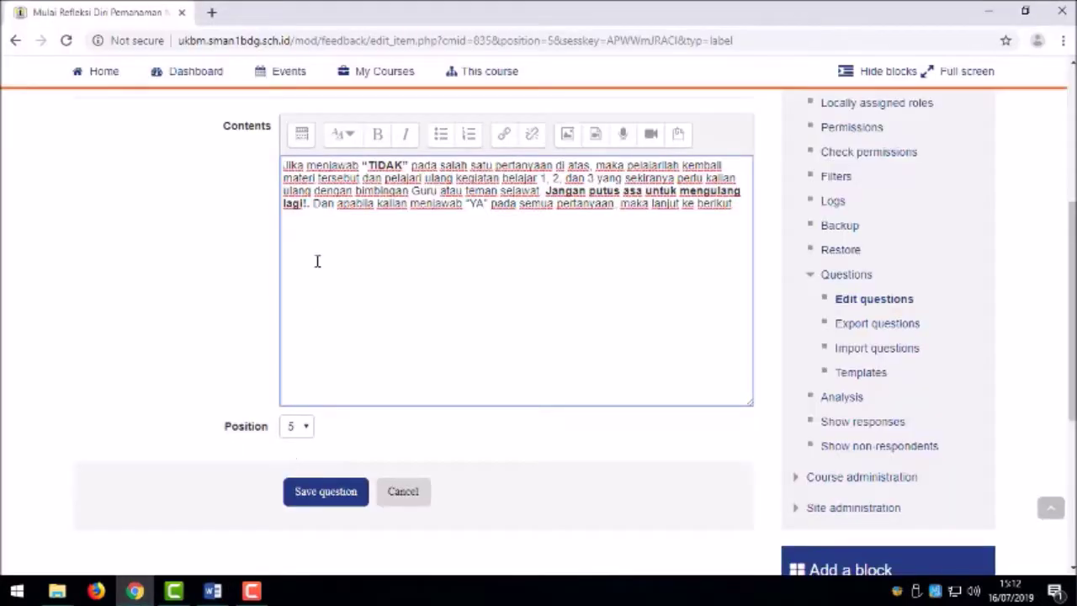
{"action": "key", "text": "ctrl+v"}
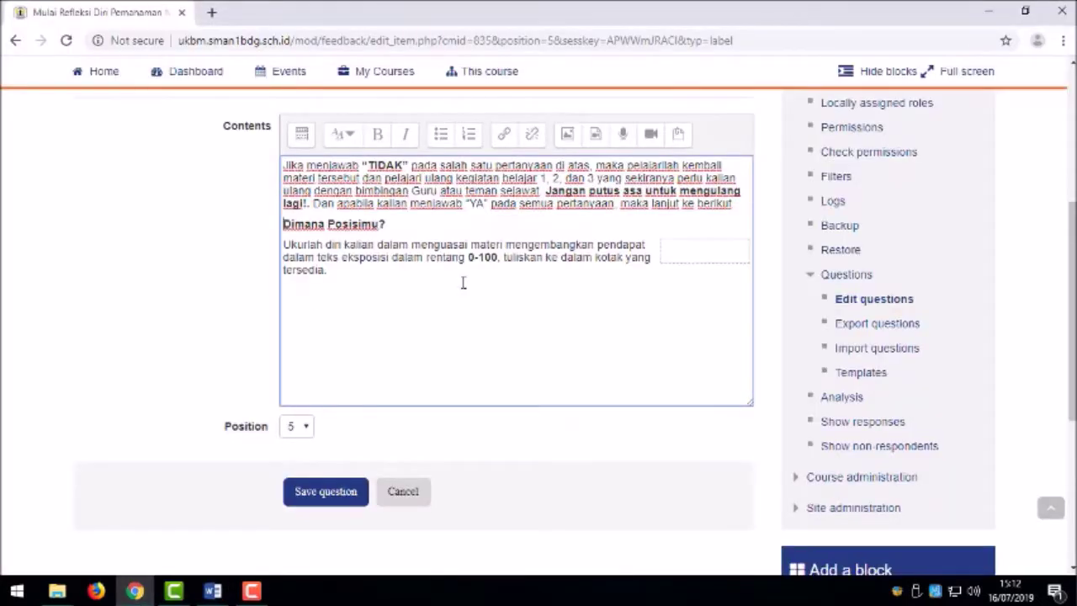
{"action": "triple_click", "coordinate": [700, 242]}
{"action": "left_click", "coordinate": [701, 269]}
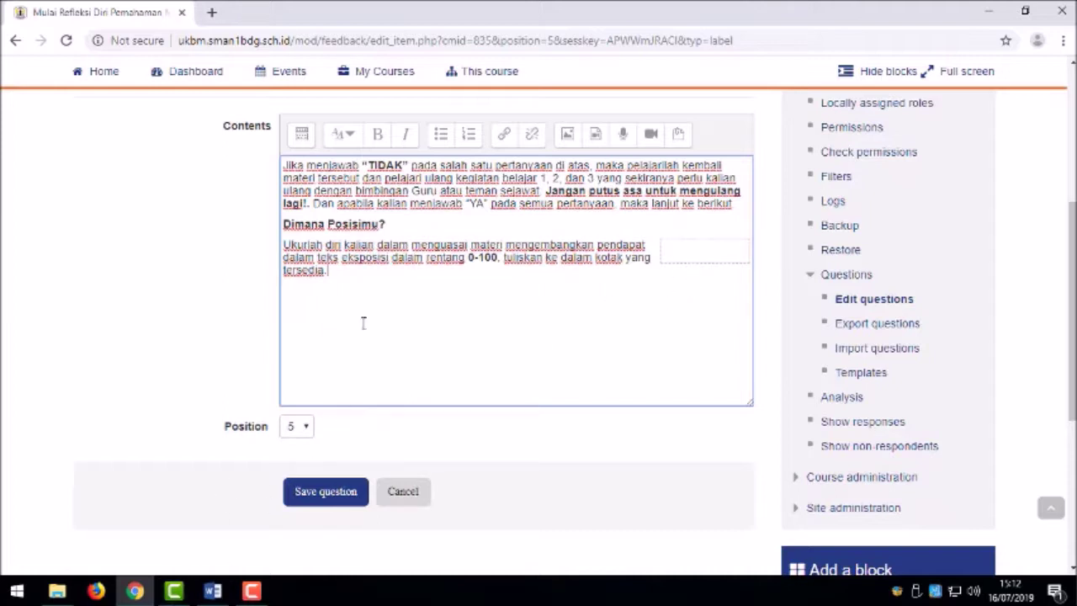
{"action": "key", "text": "ctrl+z"}
Step: Delete the red-bordered single-cell table beside the "Dimana Posisimu?" text in the Word document
{"action": "left_click", "coordinate": [212, 591]}
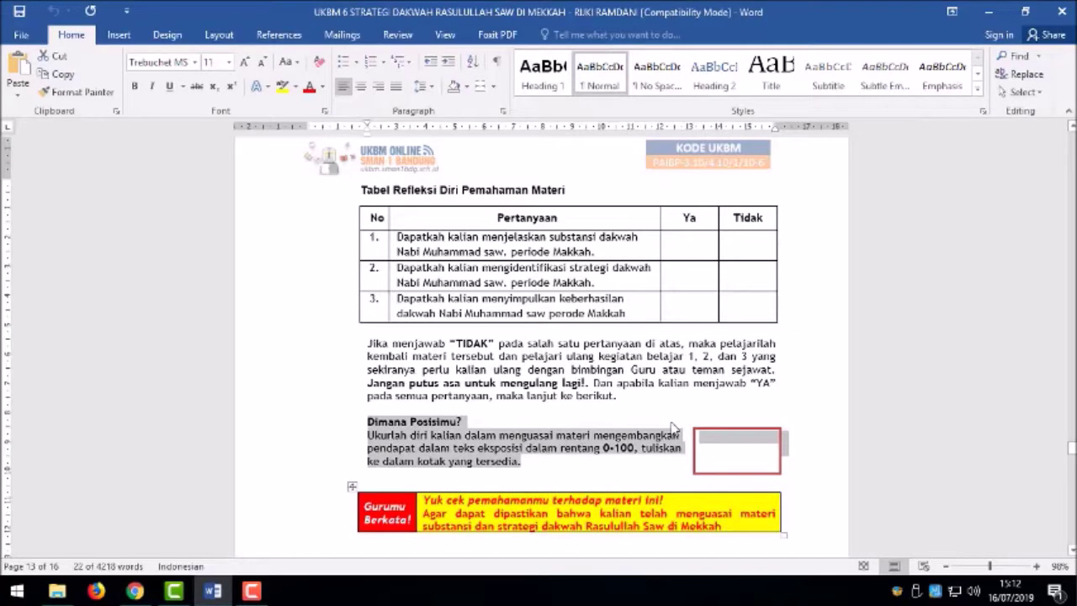
{"action": "left_click", "coordinate": [709, 431]}
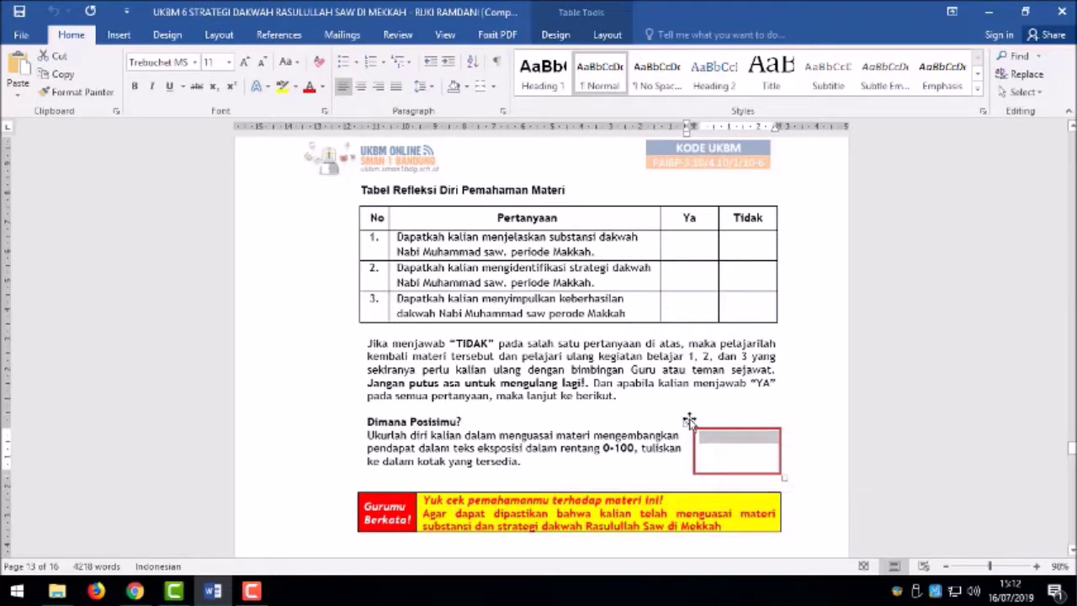
{"action": "left_click", "coordinate": [688, 420]}
{"action": "left_click", "coordinate": [538, 447]}
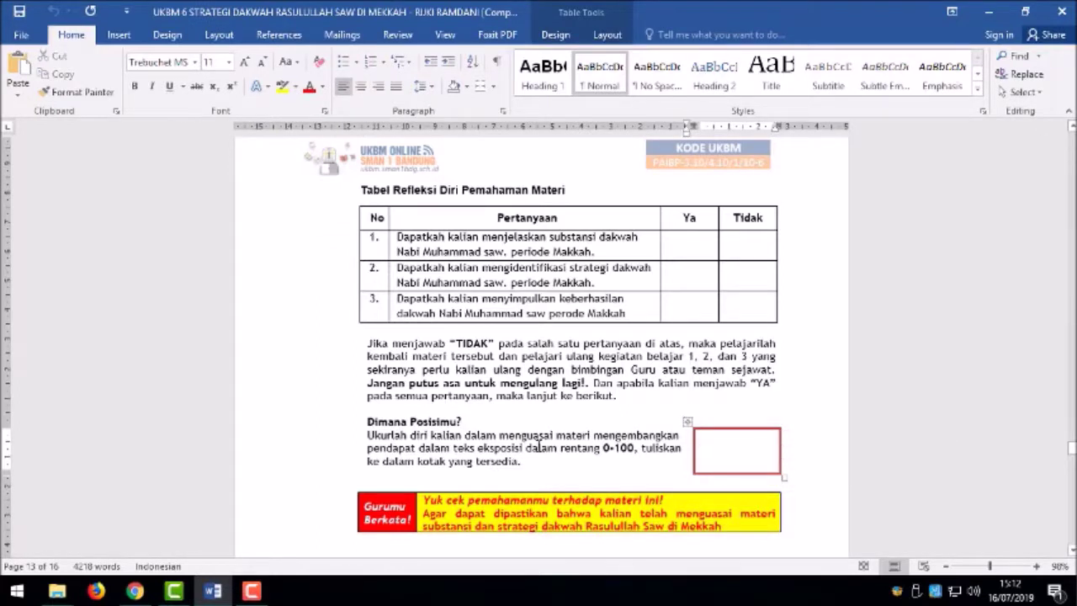
{"action": "left_click", "coordinate": [688, 421]}
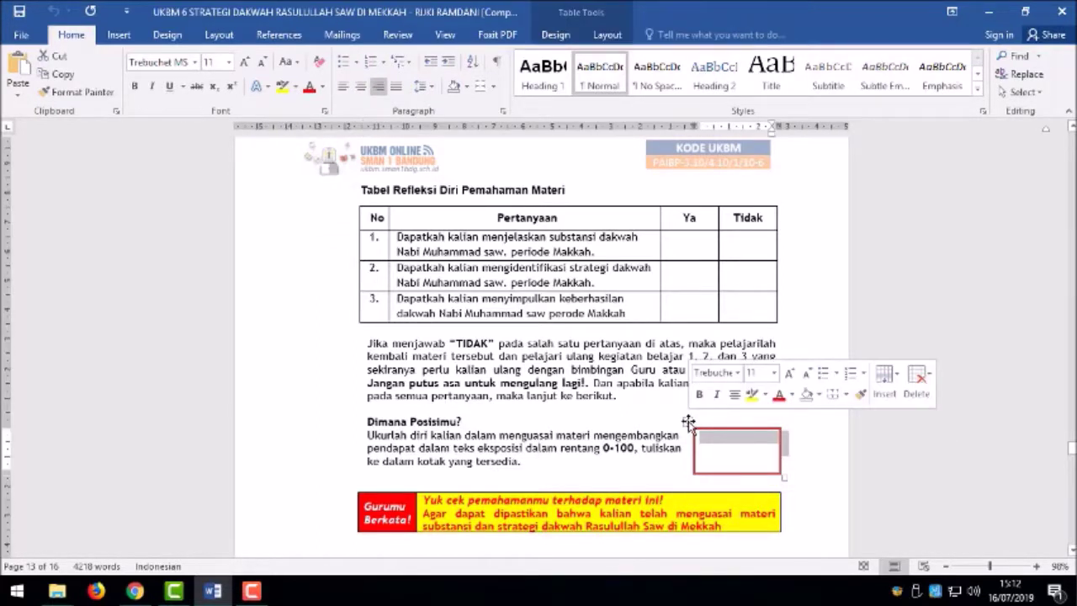
{"action": "left_click", "coordinate": [687, 424]}
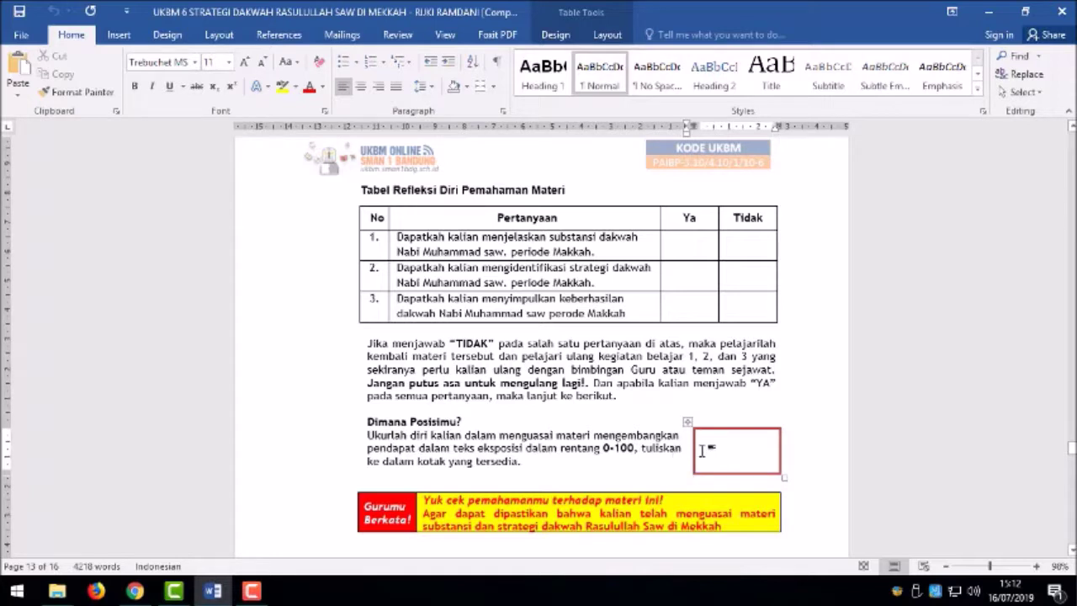
{"action": "right_click", "coordinate": [701, 446]}
{"action": "left_click", "coordinate": [702, 446]}
{"action": "left_click", "coordinate": [687, 422]}
{"action": "left_click", "coordinate": [607, 35]}
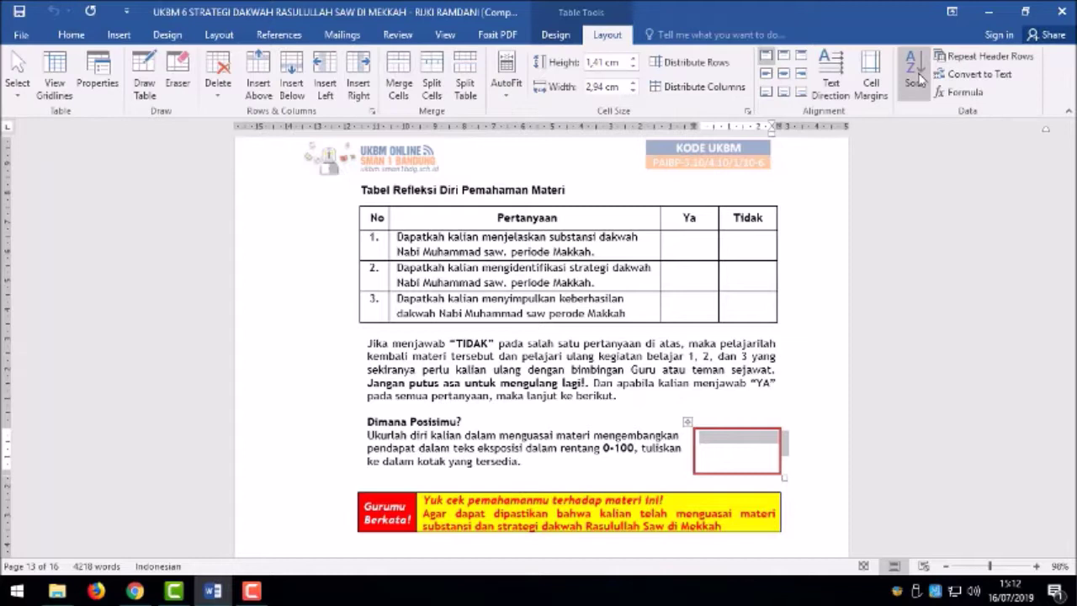
{"action": "left_click", "coordinate": [218, 80]}
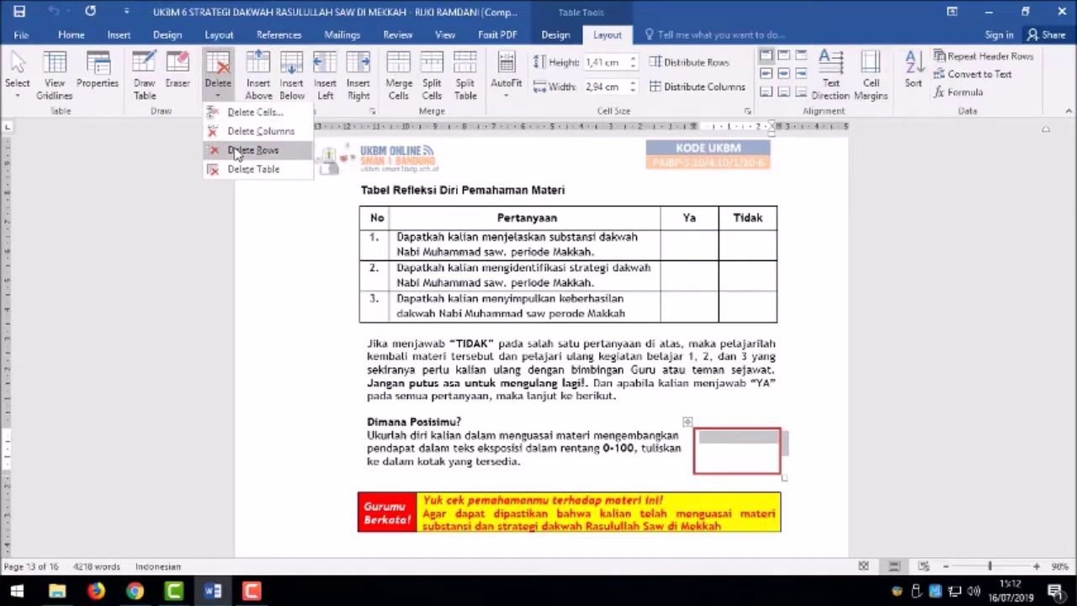
{"action": "left_click", "coordinate": [253, 168]}
Step: Copy Word's "Dimana Posisimu?" heading and its 0-100 instruction, and paste them below the paragraph in the label contents
{"action": "left_click_drag", "start_coordinate": [366, 421], "coordinate": [751, 449]}
{"action": "key", "text": "ctrl+c"}
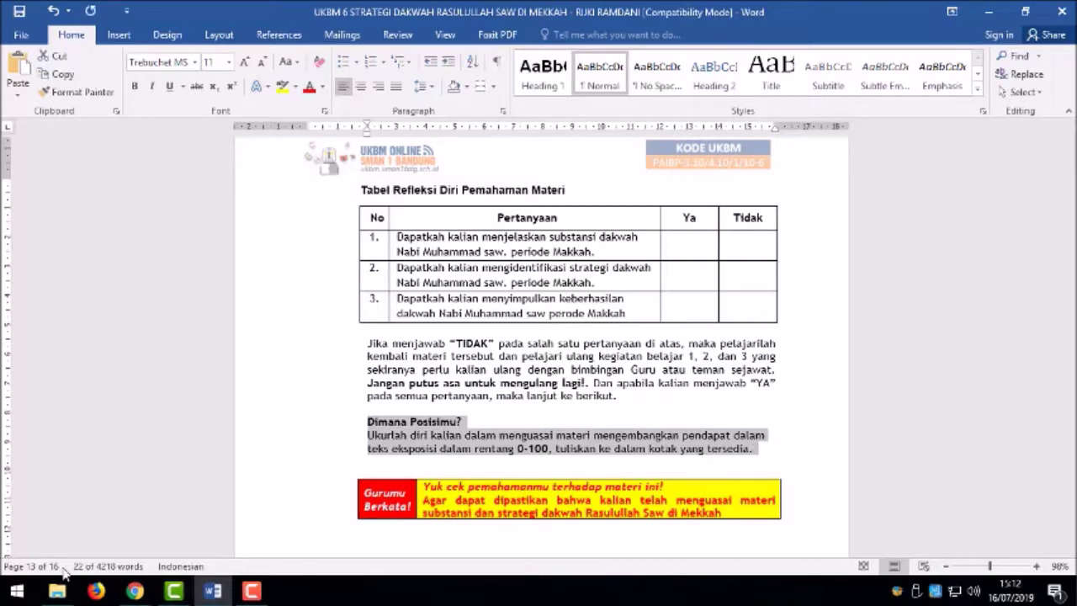
{"action": "left_click", "coordinate": [135, 590]}
{"action": "key", "text": "ctrl+v"}
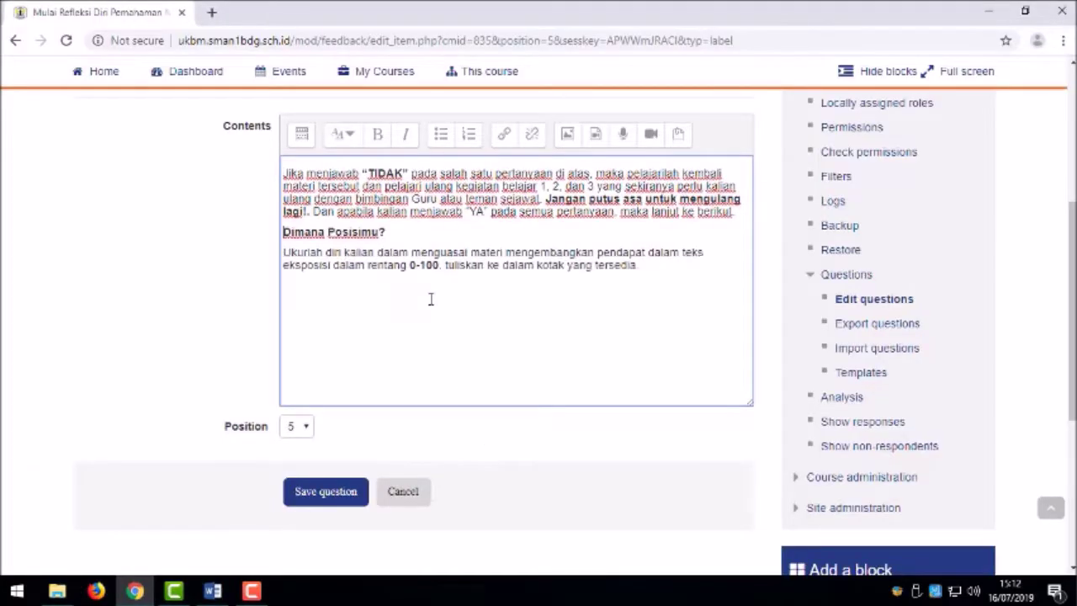
Step: Copy the "Dimana Posisimu?" heading, remove it from the label contents, and save the label
{"action": "left_click_drag", "start_coordinate": [389, 232], "coordinate": [272, 236]}
{"action": "key", "text": "ctrl+c"}
{"action": "key", "text": "Delete"}
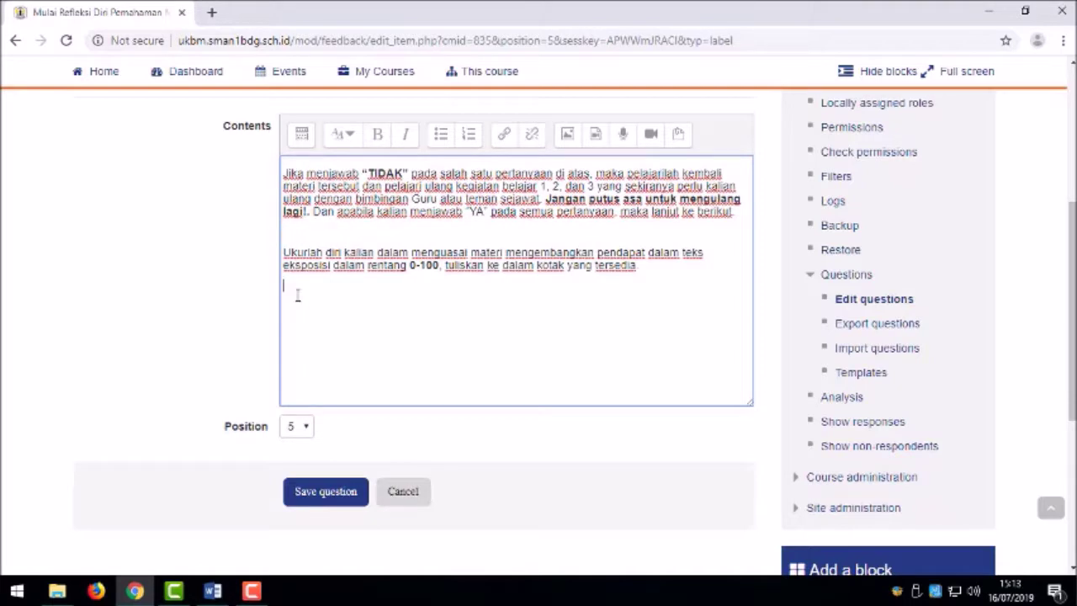
{"action": "left_click", "coordinate": [360, 496]}
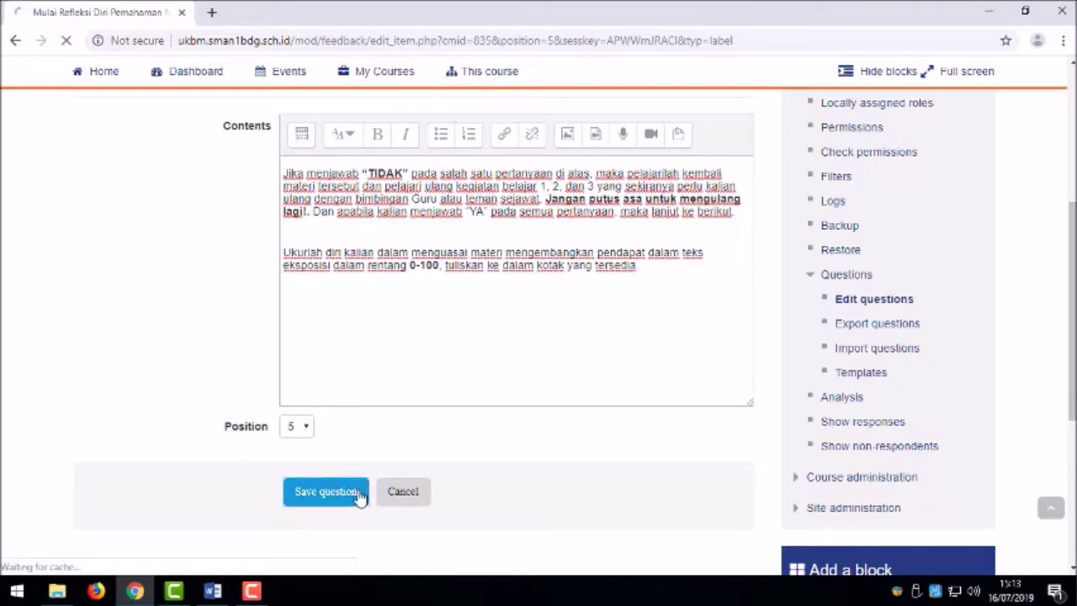
Step: Add a required numeric answer question with the copied text "Dimana Posisimu?"
{"action": "scroll", "coordinate": [349, 429], "scroll_direction": "down", "scroll_amount": 10}
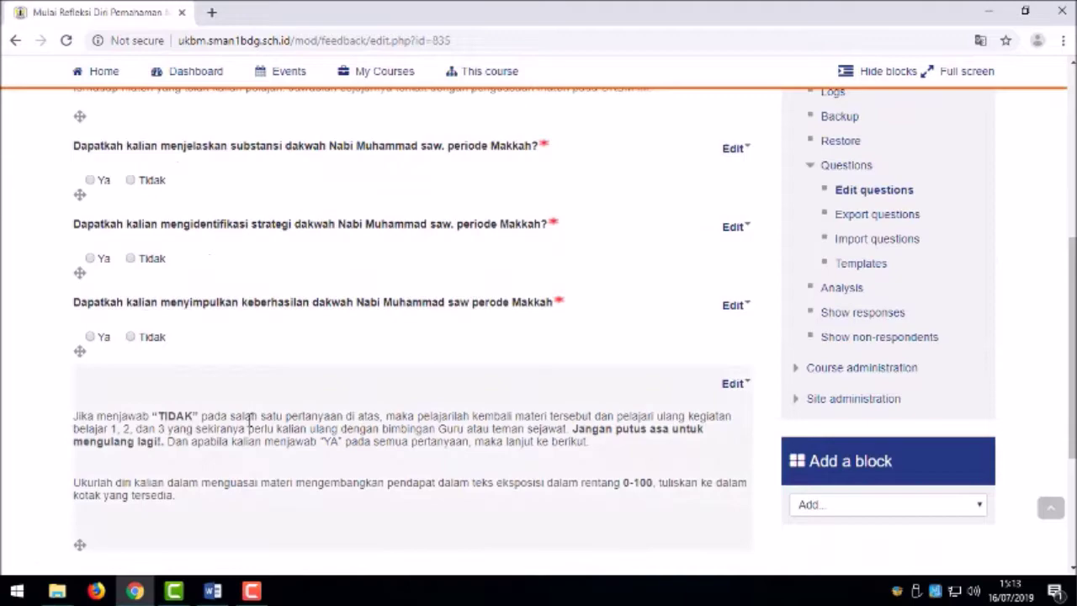
{"action": "scroll", "coordinate": [349, 429], "scroll_direction": "down", "scroll_amount": 2}
{"action": "scroll", "coordinate": [286, 343], "scroll_direction": "up", "scroll_amount": 3}
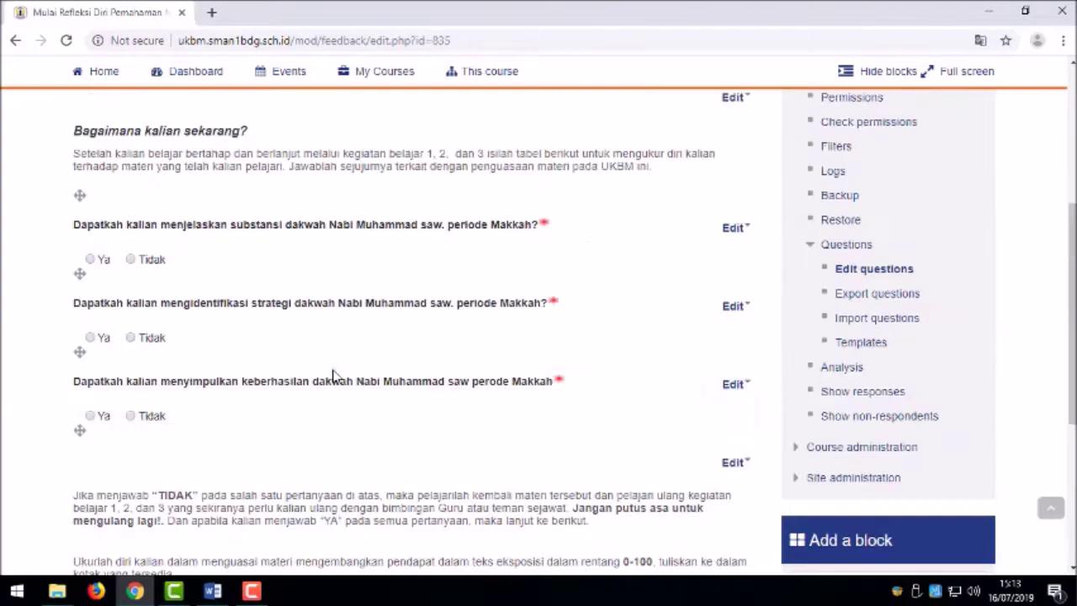
{"action": "scroll", "coordinate": [264, 301], "scroll_direction": "up", "scroll_amount": 1}
{"action": "left_click", "coordinate": [202, 148]}
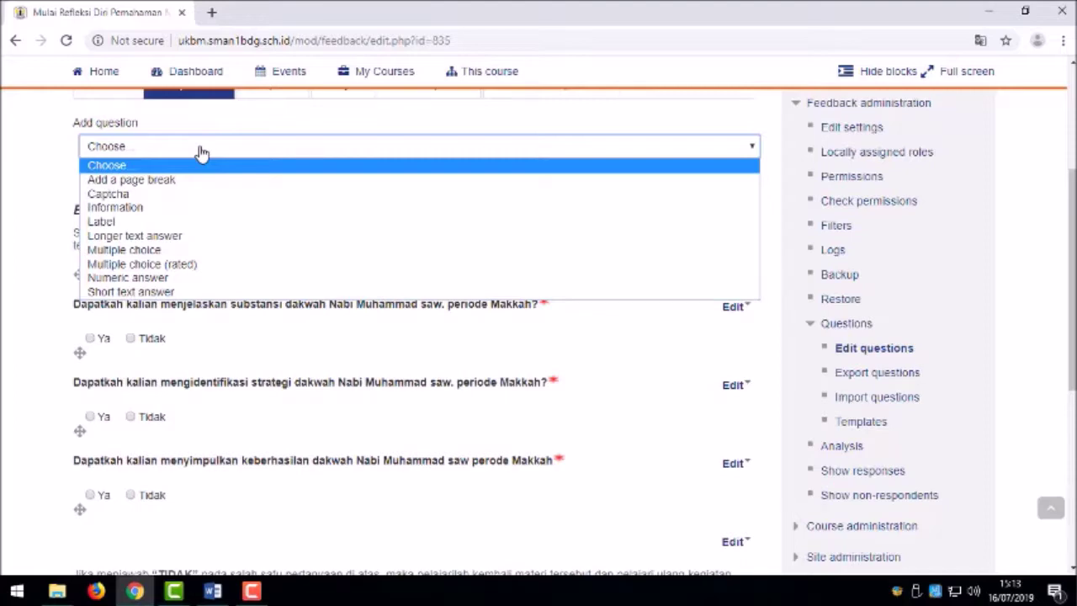
{"action": "left_click", "coordinate": [128, 278]}
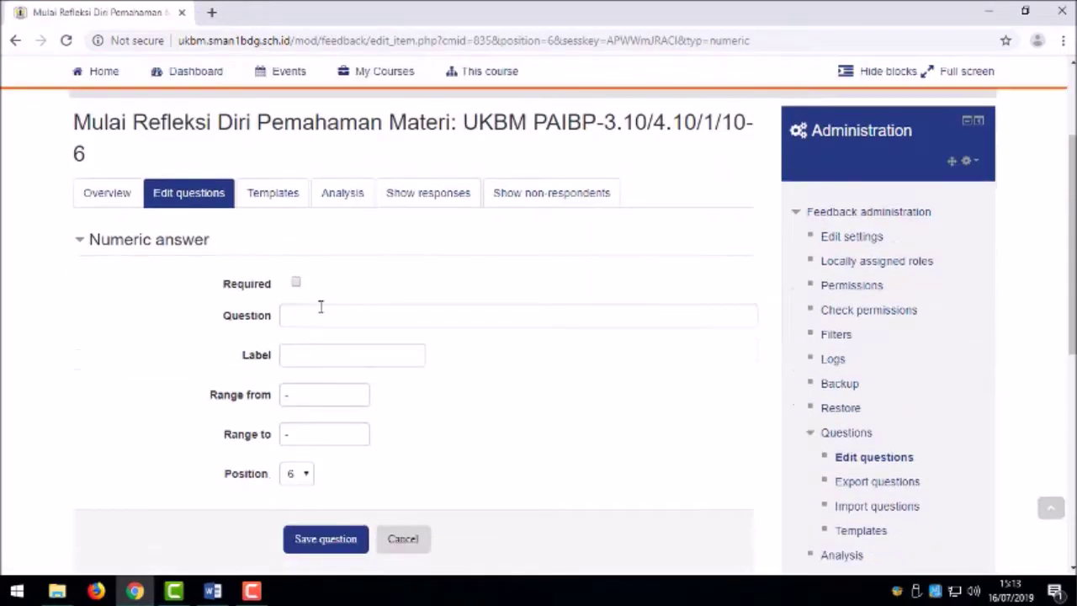
{"action": "left_click", "coordinate": [296, 282]}
{"action": "left_click", "coordinate": [303, 315]}
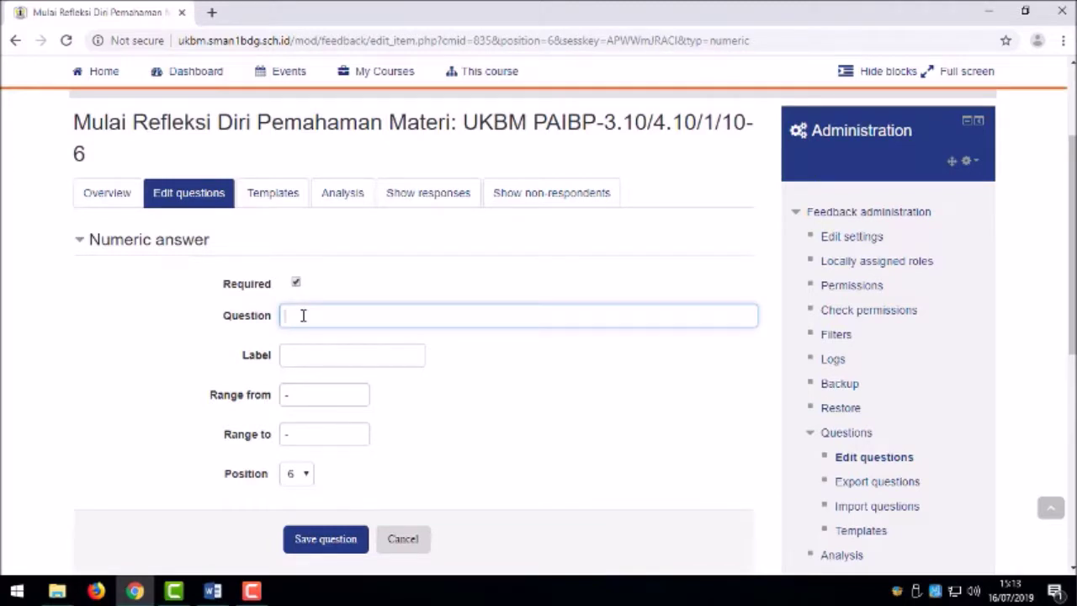
{"action": "key", "text": "ctrl+v"}
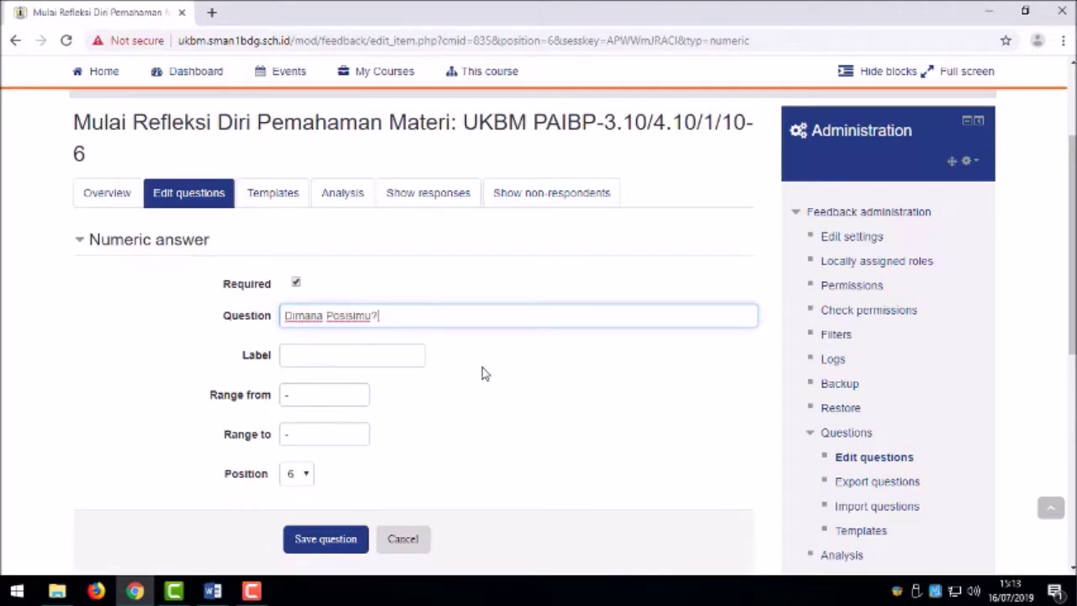
Step: Set the numeric answer's range from 1 to 100 and save the question
{"action": "scroll", "coordinate": [437, 344], "scroll_direction": "down", "scroll_amount": 1}
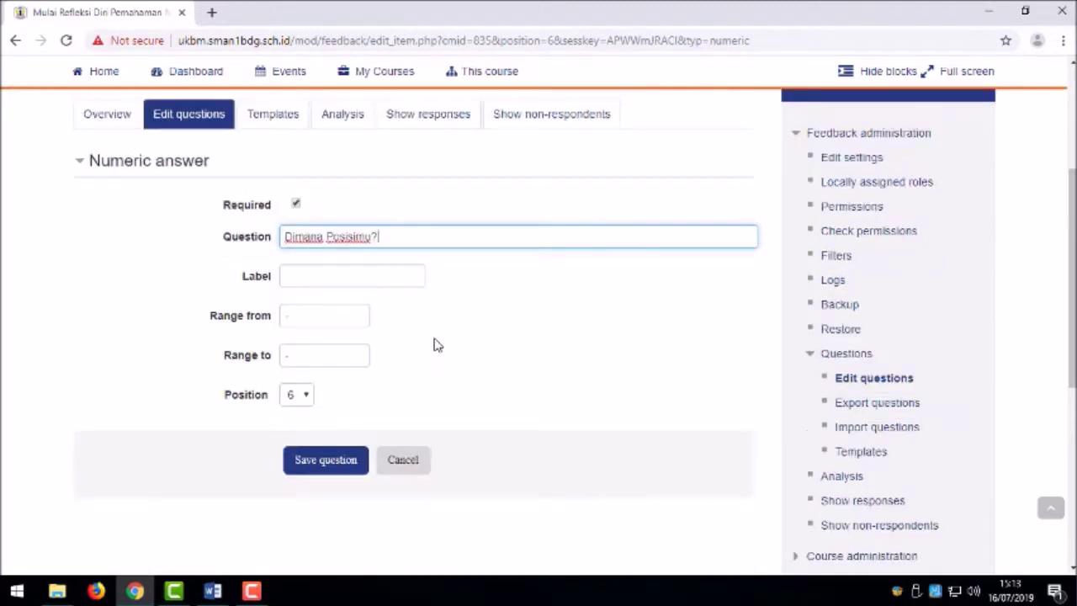
{"action": "left_click", "coordinate": [317, 326]}
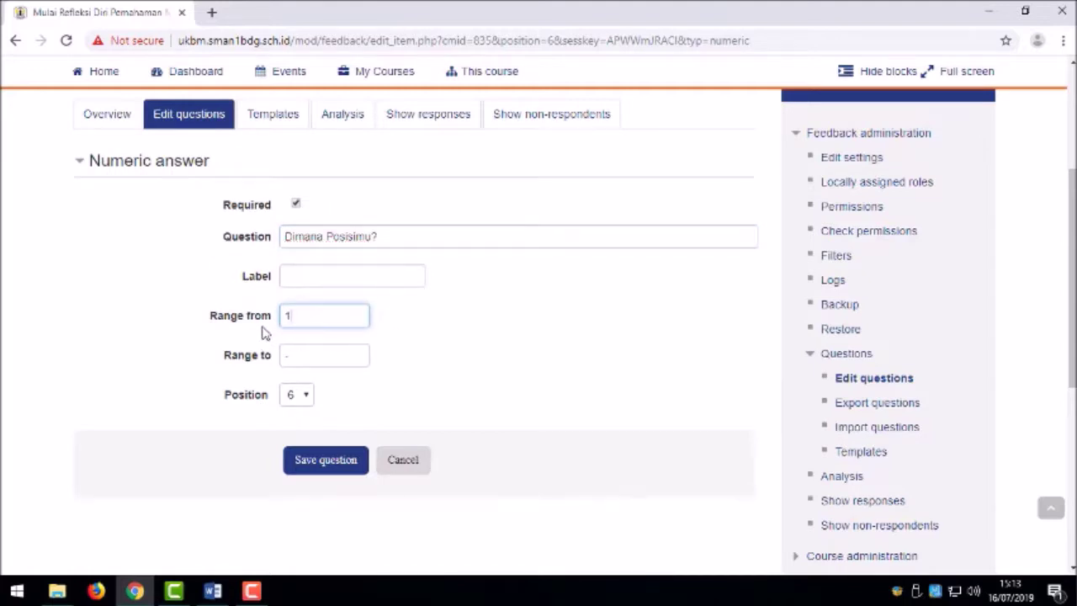
{"action": "left_click", "coordinate": [304, 358]}
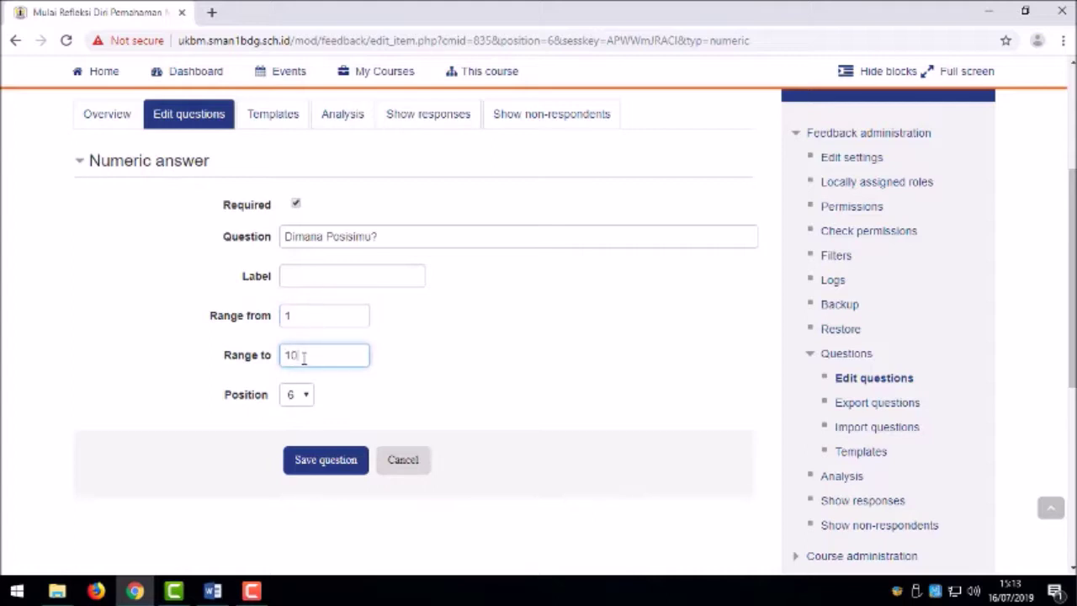
{"action": "type", "text": "100"}
{"action": "scroll", "coordinate": [475, 383], "scroll_direction": "down", "scroll_amount": 1}
{"action": "left_click", "coordinate": [345, 386]}
{"action": "scroll", "coordinate": [344, 390], "scroll_direction": "down", "scroll_amount": 15}
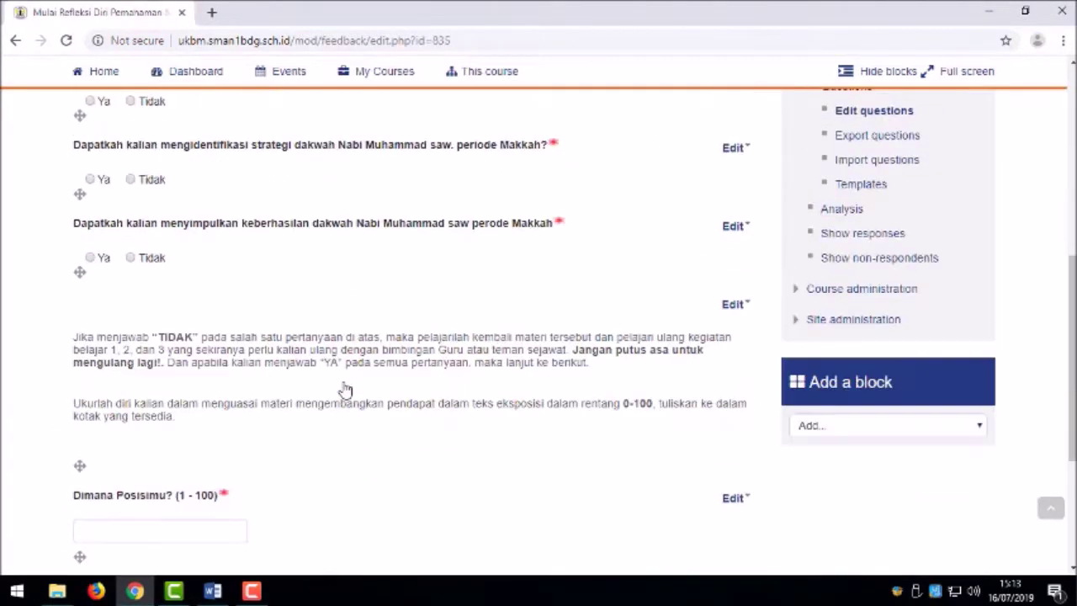
Step: Try the answer 80 in the box under "Dimana Posisimu?"
{"action": "left_click", "coordinate": [178, 449]}
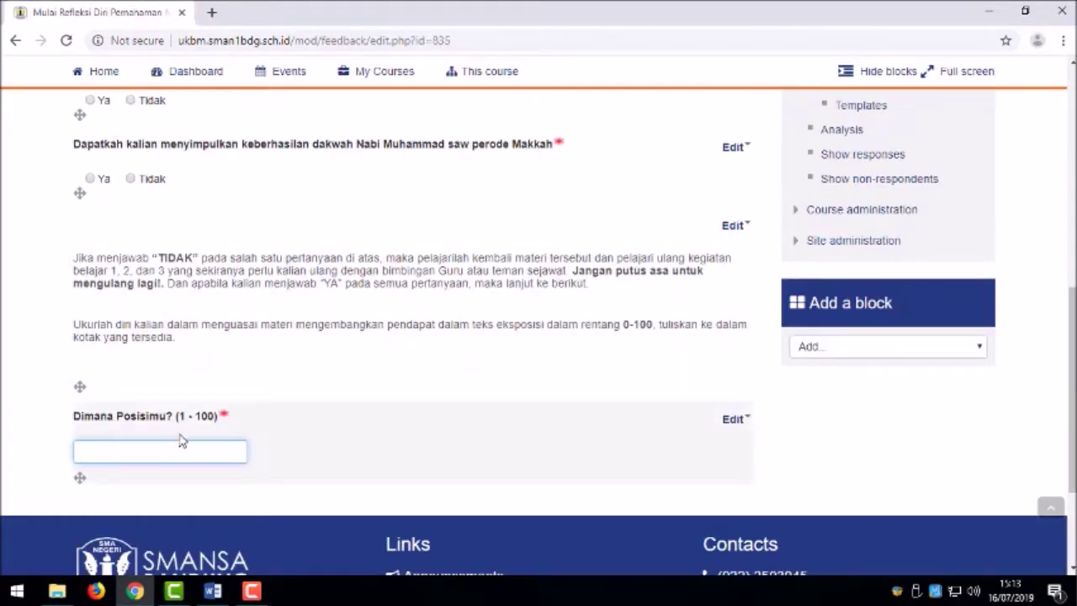
{"action": "type", "text": "80"}
{"action": "left_click", "coordinate": [404, 455]}
Step: Review the feedback's labels, the three Ya/Tidak questions and the numeric question from start to end
{"action": "scroll", "coordinate": [413, 455], "scroll_direction": "up", "scroll_amount": 1}
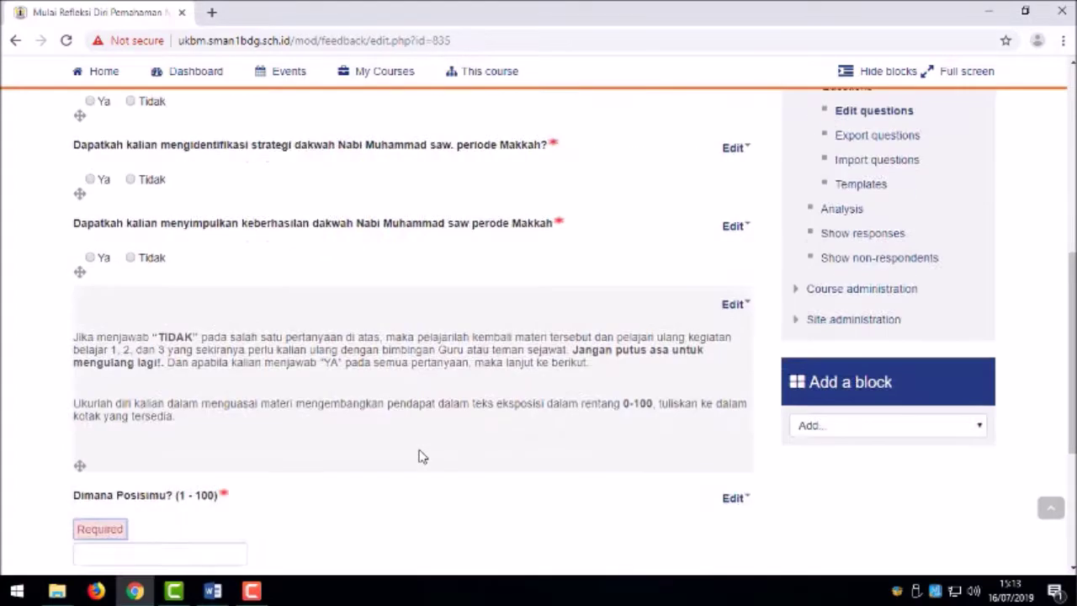
{"action": "scroll", "coordinate": [422, 456], "scroll_direction": "up", "scroll_amount": 12}
{"action": "scroll", "coordinate": [422, 455], "scroll_direction": "down", "scroll_amount": 15}
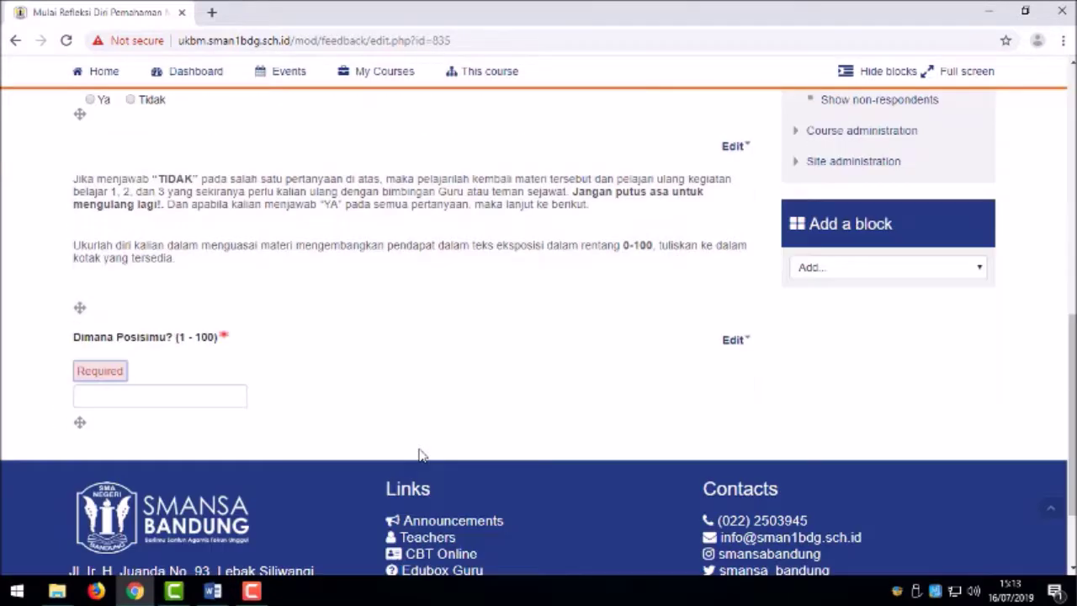
{"action": "scroll", "coordinate": [422, 455], "scroll_direction": "up", "scroll_amount": 3}
{"action": "scroll", "coordinate": [419, 446], "scroll_direction": "up", "scroll_amount": 5}
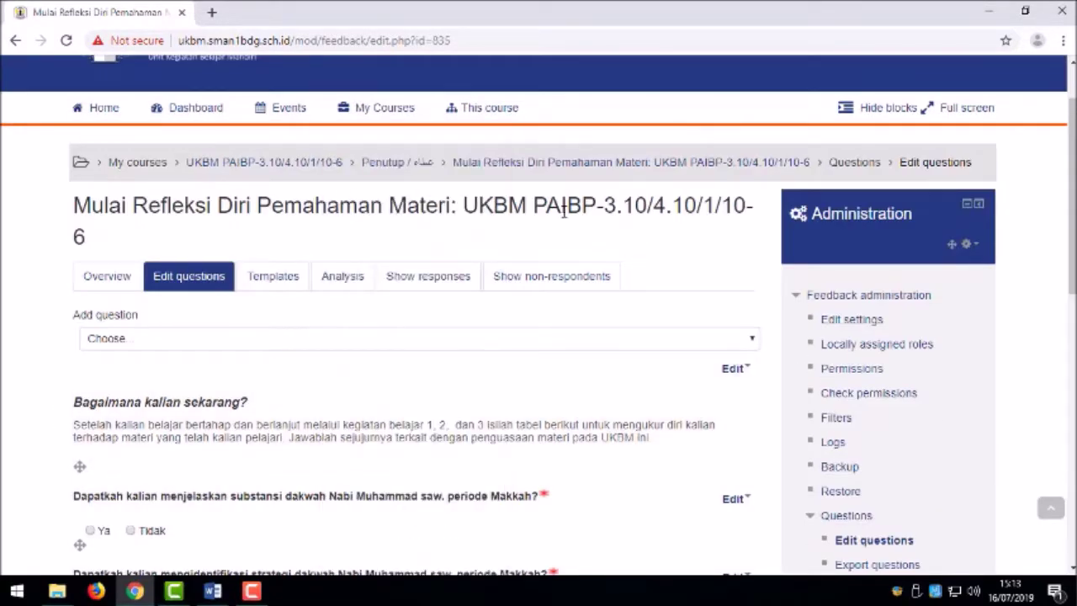
{"action": "scroll", "coordinate": [269, 425], "scroll_direction": "down", "scroll_amount": 3}
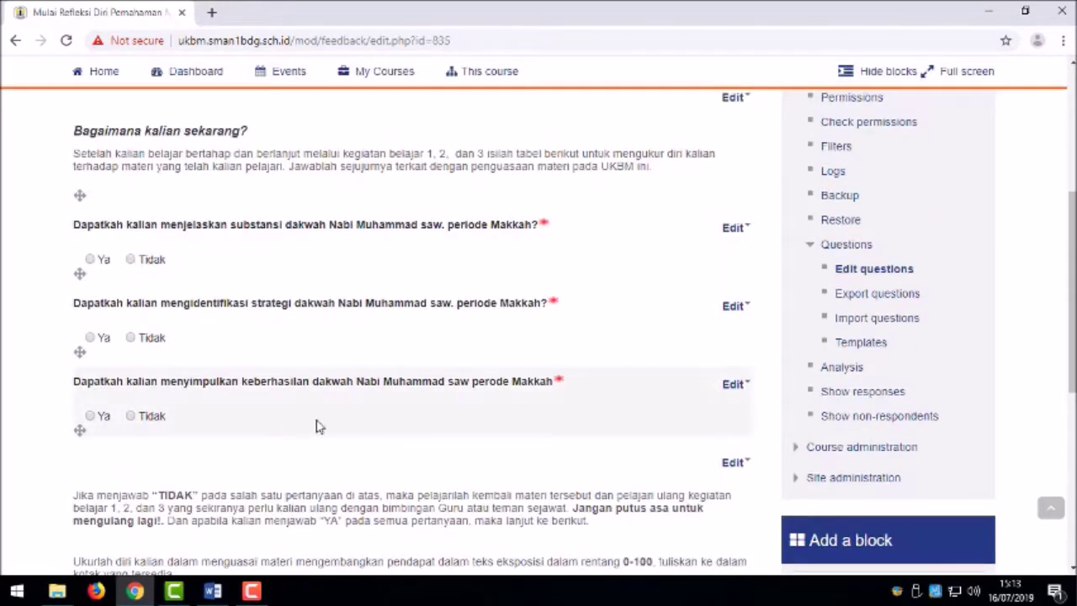
{"action": "scroll", "coordinate": [318, 425], "scroll_direction": "down", "scroll_amount": 4}
{"action": "scroll", "coordinate": [317, 427], "scroll_direction": "up", "scroll_amount": 7}
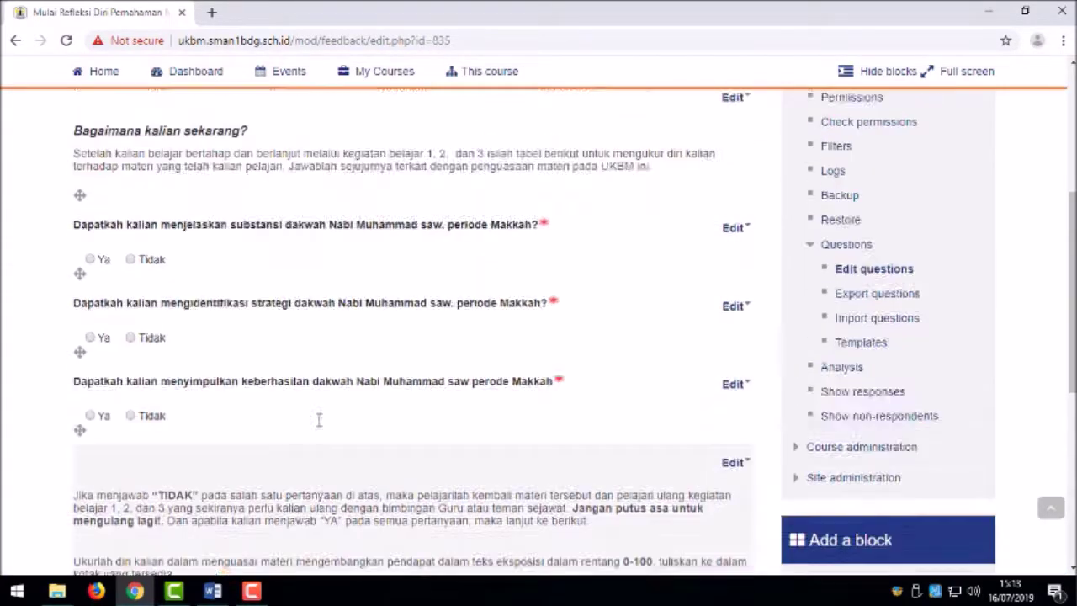
{"action": "scroll", "coordinate": [319, 419], "scroll_direction": "down", "scroll_amount": 5}
{"action": "scroll", "coordinate": [384, 461], "scroll_direction": "up", "scroll_amount": 5}
{"action": "scroll", "coordinate": [385, 458], "scroll_direction": "down", "scroll_amount": 8}
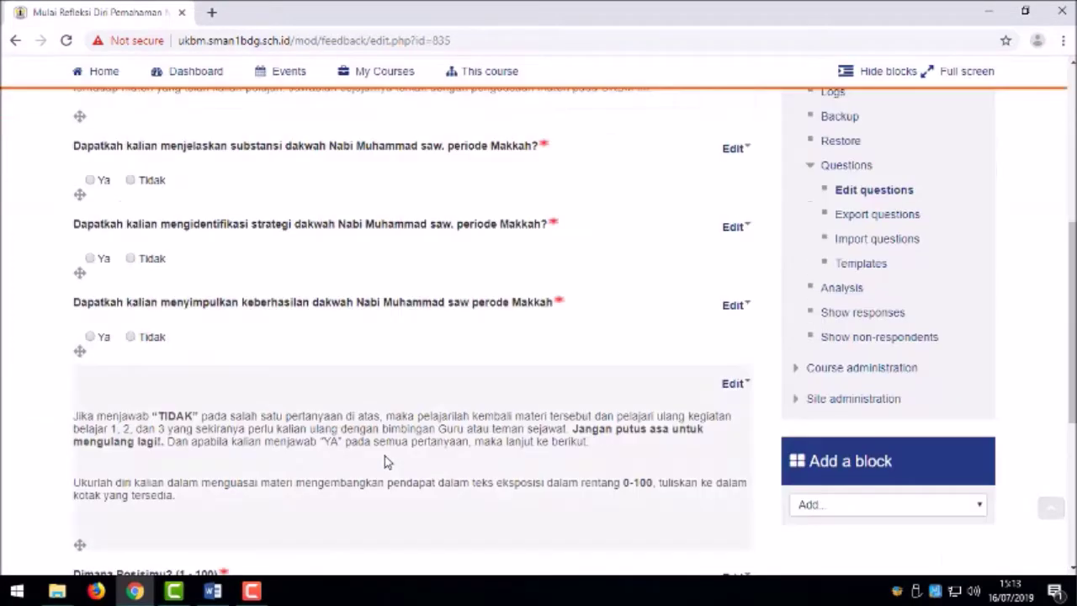
{"action": "scroll", "coordinate": [385, 458], "scroll_direction": "up", "scroll_amount": 4}
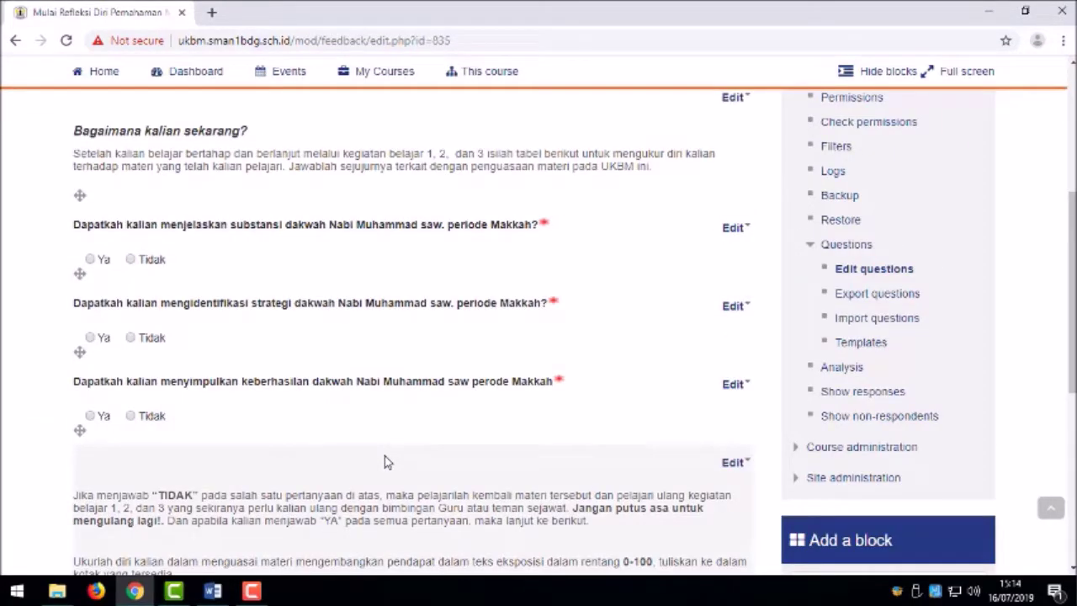
{"action": "scroll", "coordinate": [384, 458], "scroll_direction": "up", "scroll_amount": 4}
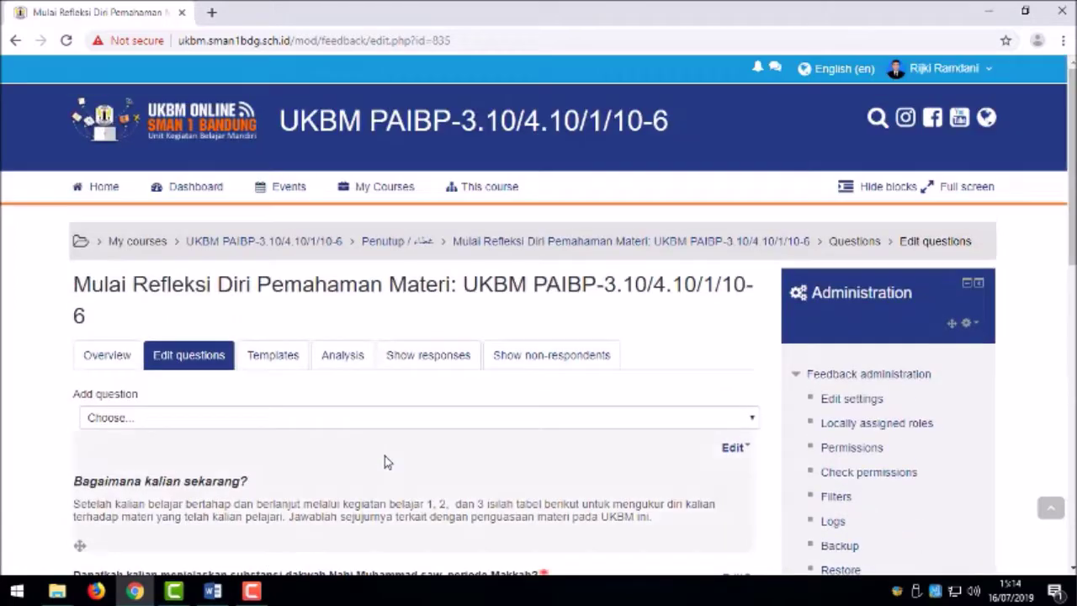
{"action": "scroll", "coordinate": [403, 403], "scroll_direction": "down", "scroll_amount": 5}
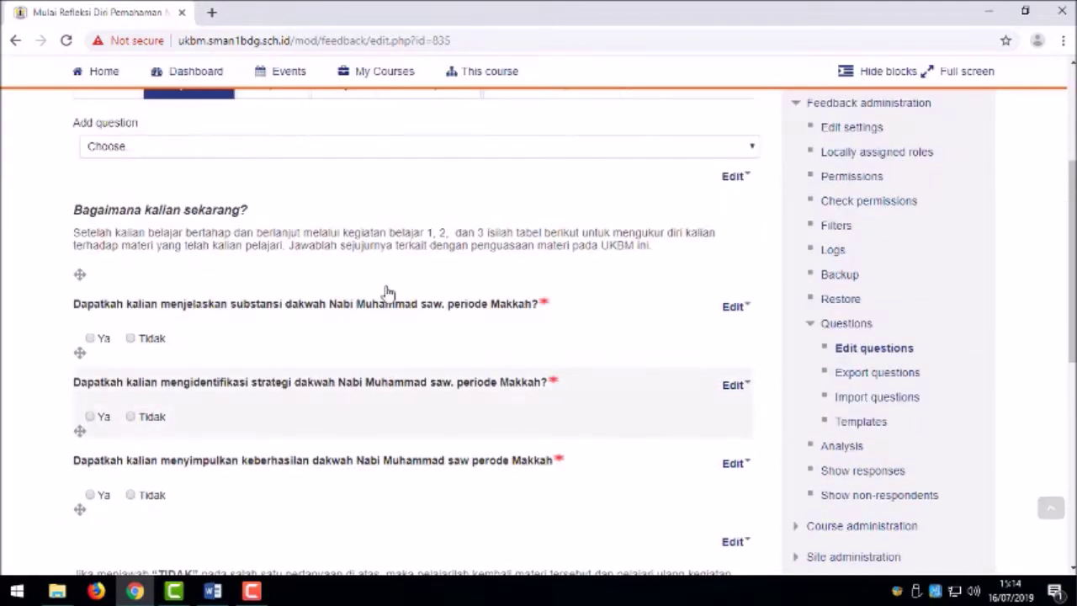
Step: Export the feedback questions from the templates page and show the downloaded feedback_19.xml in its folder
{"action": "scroll", "coordinate": [374, 340], "scroll_direction": "up", "scroll_amount": 4}
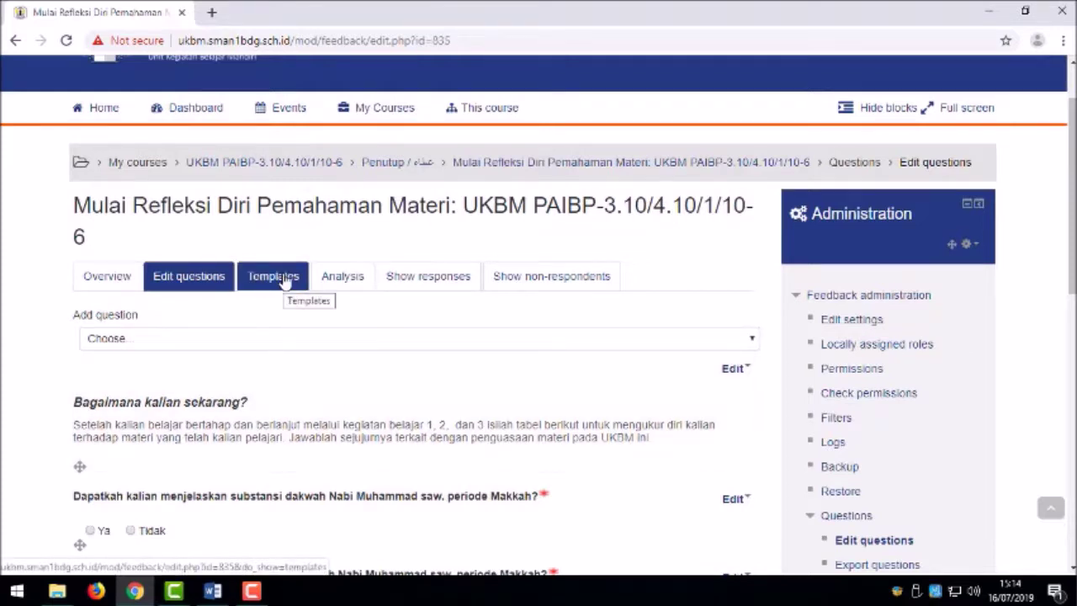
{"action": "left_click", "coordinate": [285, 281]}
{"action": "scroll", "coordinate": [329, 357], "scroll_direction": "down", "scroll_amount": 3}
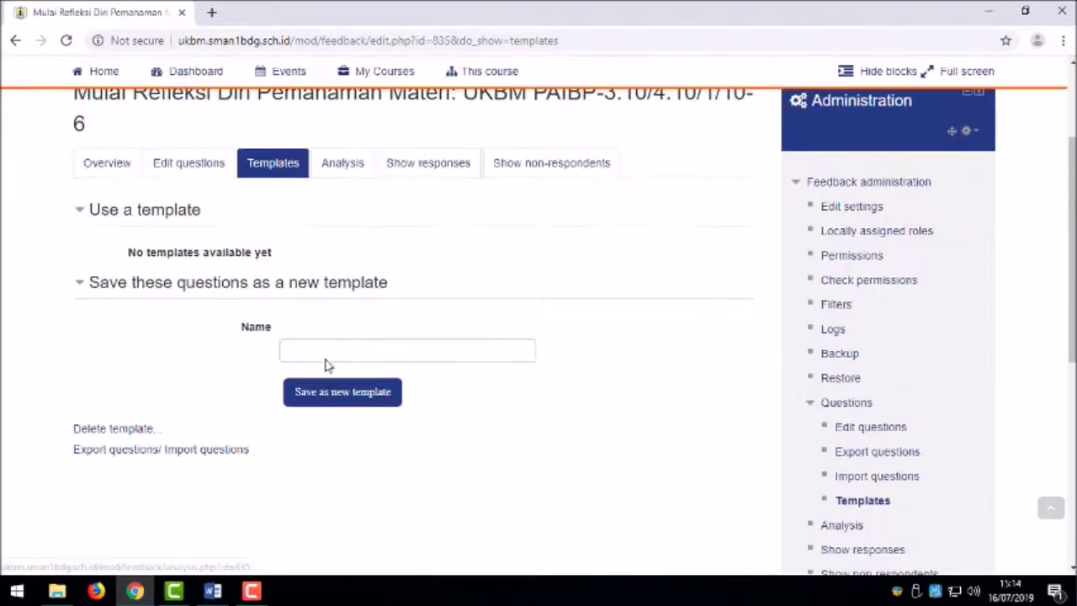
{"action": "scroll", "coordinate": [192, 387], "scroll_direction": "down", "scroll_amount": 1}
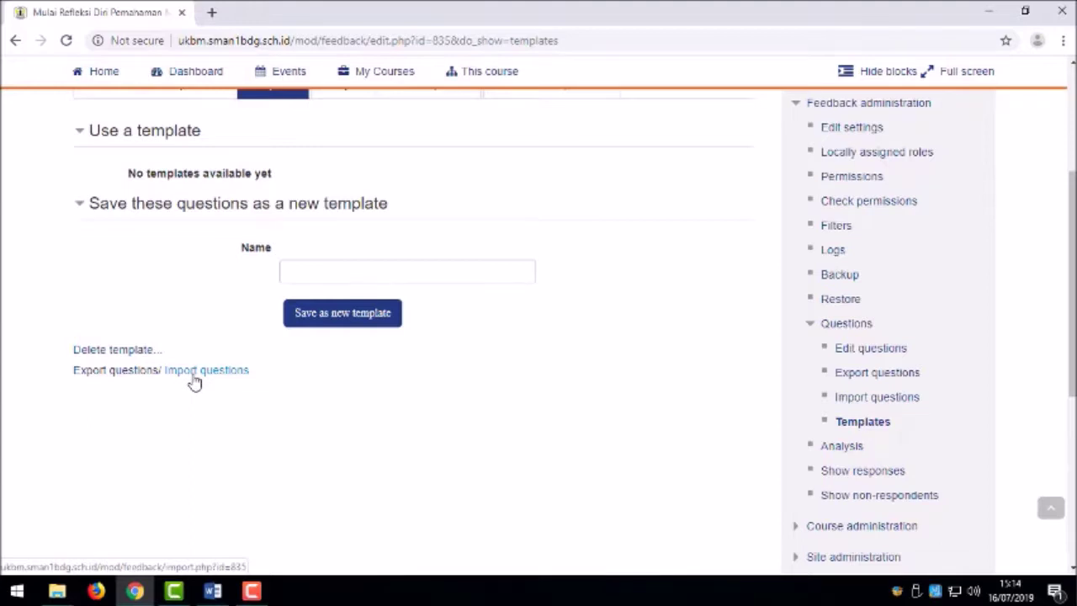
{"action": "left_click", "coordinate": [126, 380]}
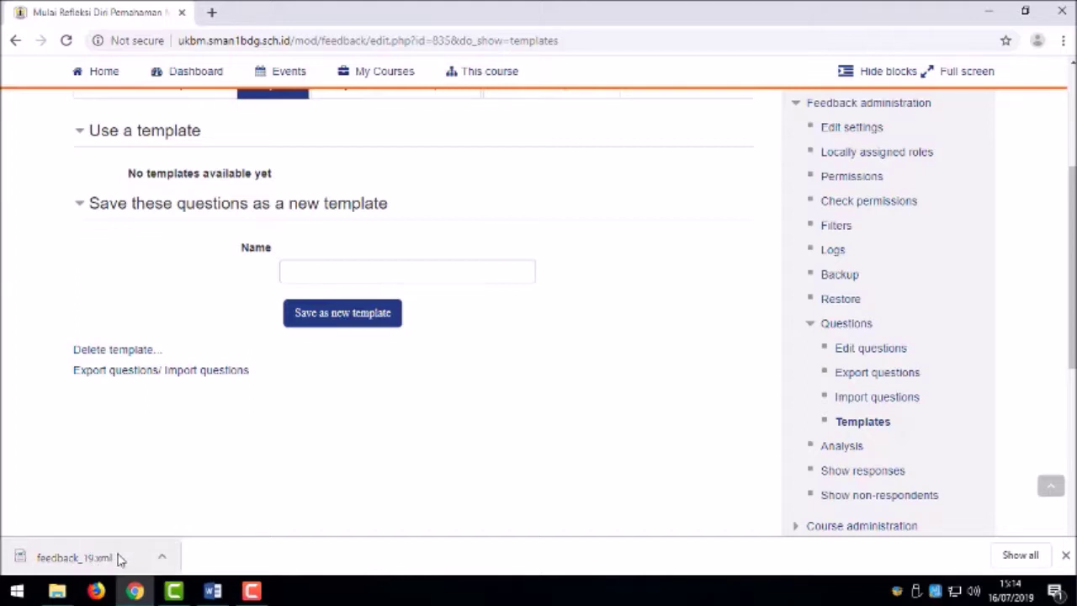
{"action": "left_click", "coordinate": [164, 559]}
{"action": "left_click", "coordinate": [179, 510]}
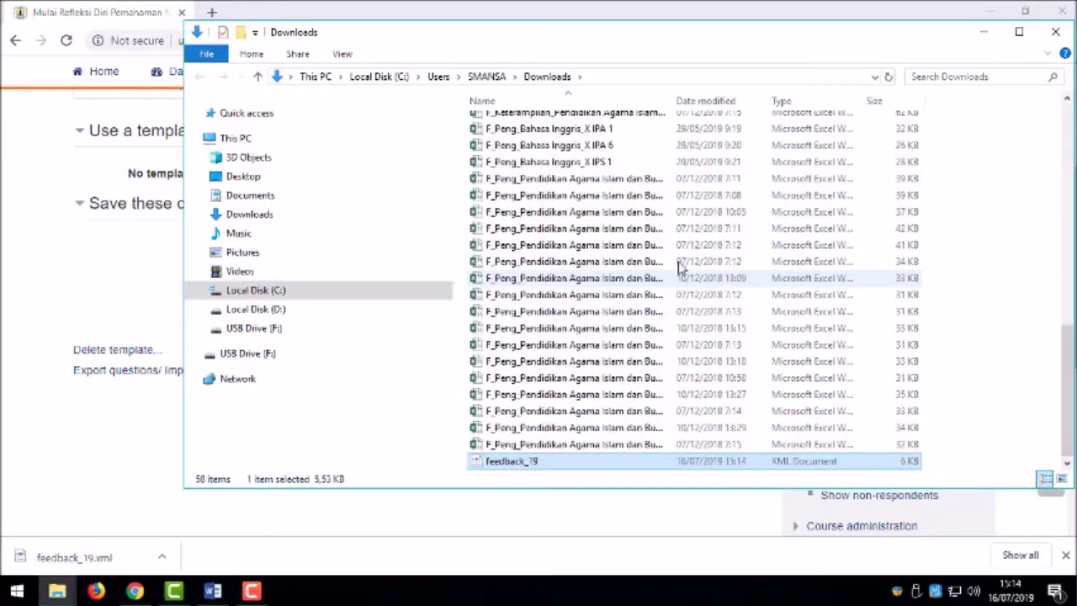
Step: Rename the exported feedback_19 file as "Refleksi Diri"
{"action": "right_click", "coordinate": [515, 468]}
{"action": "left_click", "coordinate": [543, 434]}
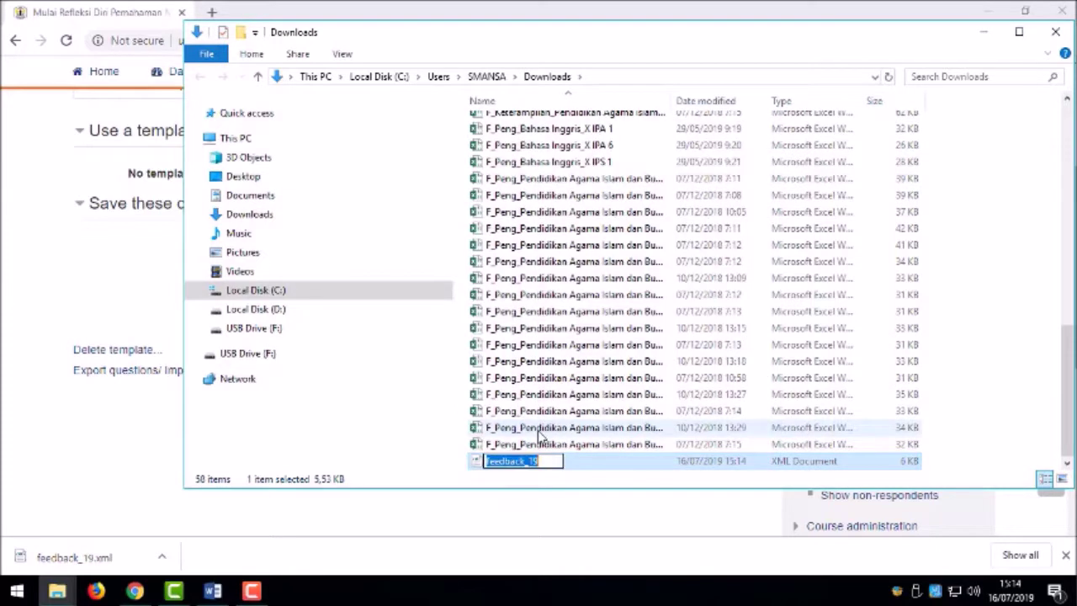
{"action": "type", "text": "Refle"}
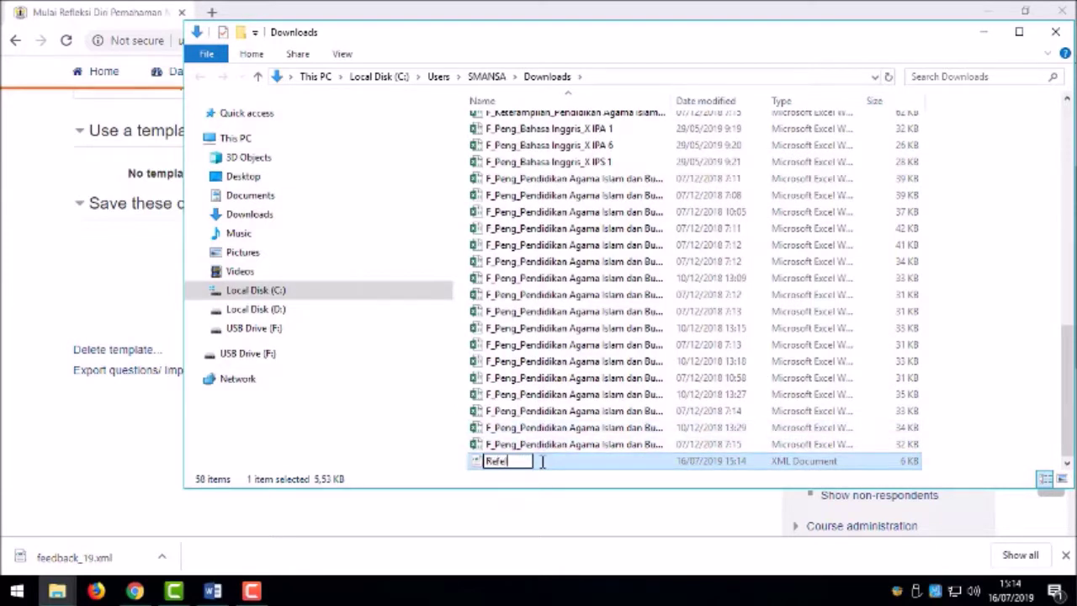
{"action": "type", "text": "ksi"}
{"action": "type", "text": " Din"}
{"action": "key", "text": "Return"}
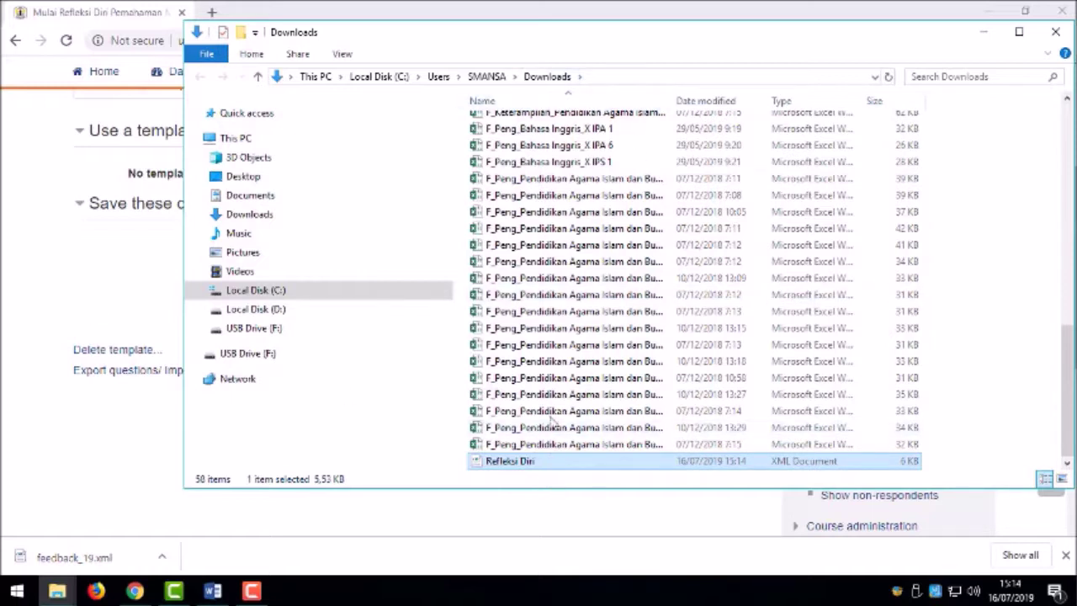
Step: Paste the "Refleksi Diri" file onto Local Disk (D:) and return to the feedback templates page in the browser
{"action": "left_click", "coordinate": [251, 309]}
{"action": "key", "text": "ctrl+v"}
{"action": "left_click", "coordinate": [122, 312]}
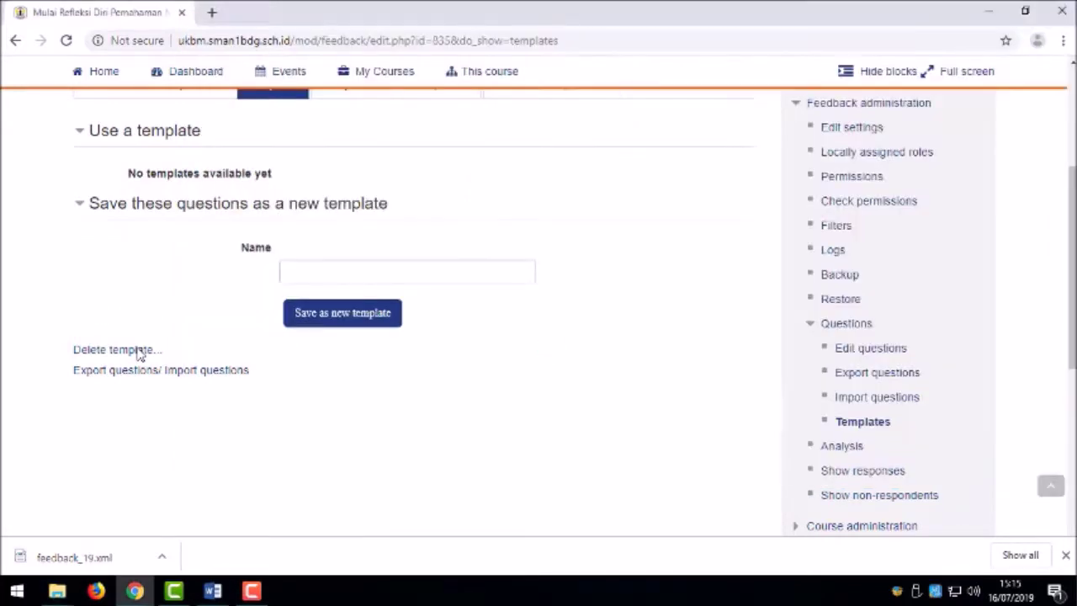
Step: Switch the signed-in account to a different role in the UKBM PAIBP-3.10/4.10/1/10-6 course
{"action": "scroll", "coordinate": [205, 362], "scroll_direction": "up", "scroll_amount": 1}
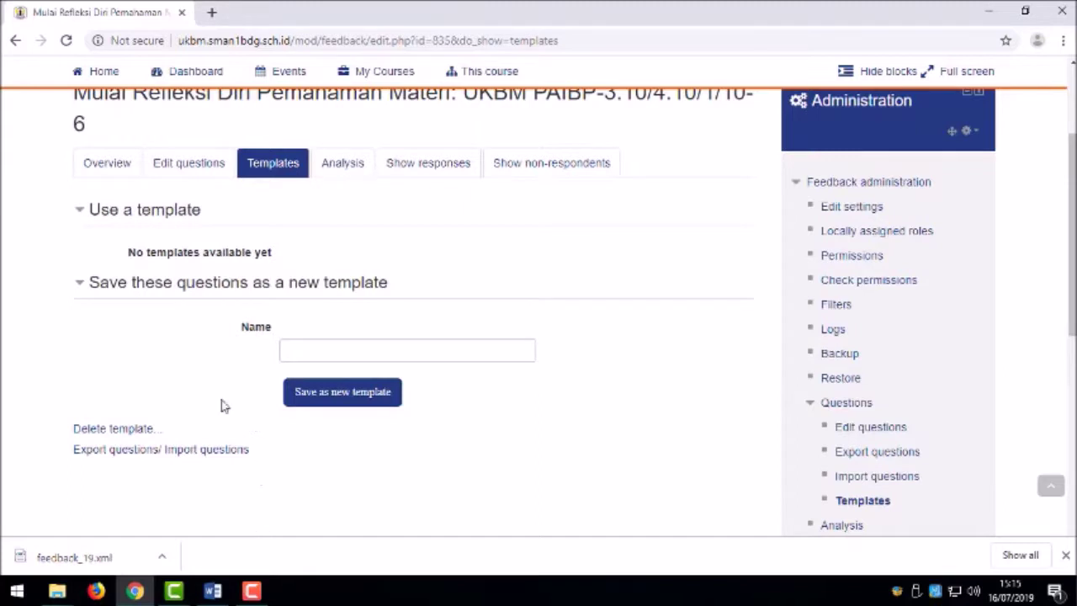
{"action": "scroll", "coordinate": [284, 316], "scroll_direction": "up", "scroll_amount": 1}
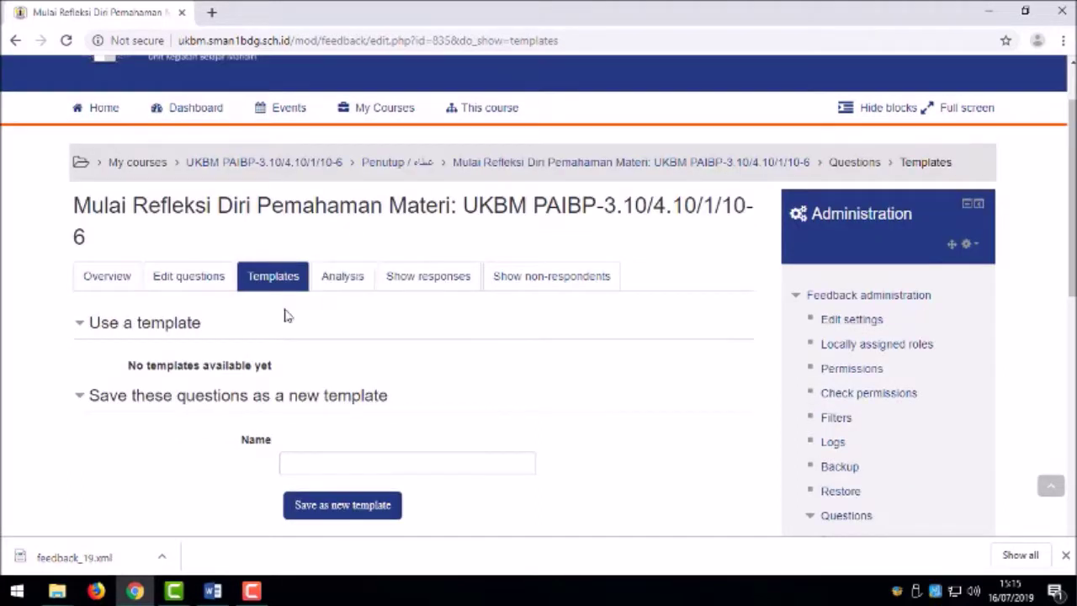
{"action": "scroll", "coordinate": [446, 358], "scroll_direction": "up", "scroll_amount": 1}
{"action": "scroll", "coordinate": [457, 379], "scroll_direction": "down", "scroll_amount": 1}
{"action": "scroll", "coordinate": [461, 380], "scroll_direction": "up", "scroll_amount": 1}
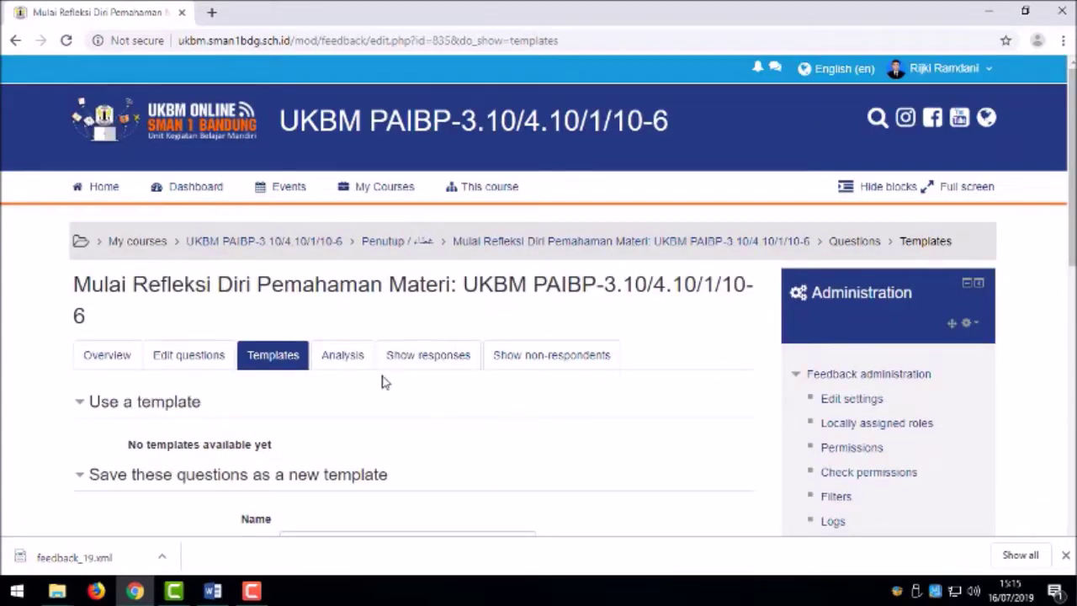
{"action": "left_click", "coordinate": [942, 68]}
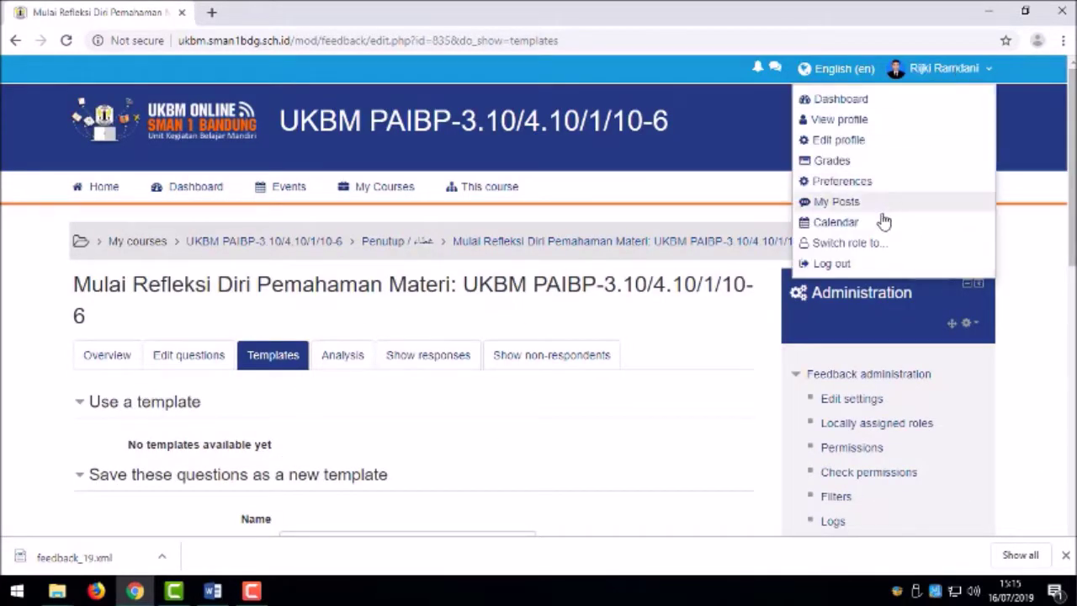
{"action": "left_click", "coordinate": [819, 245]}
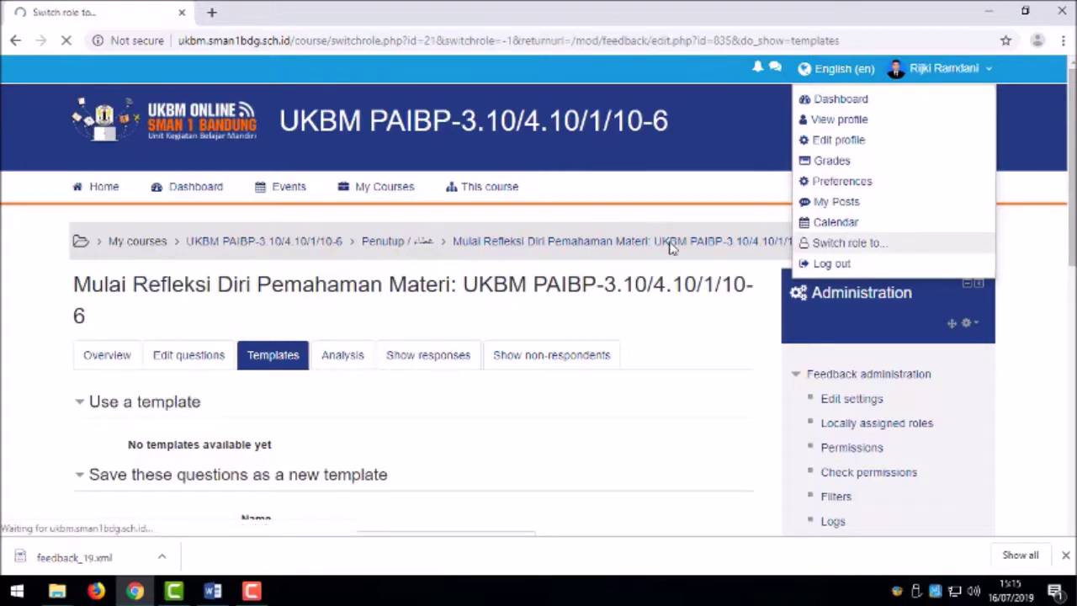
{"action": "left_click", "coordinate": [160, 429]}
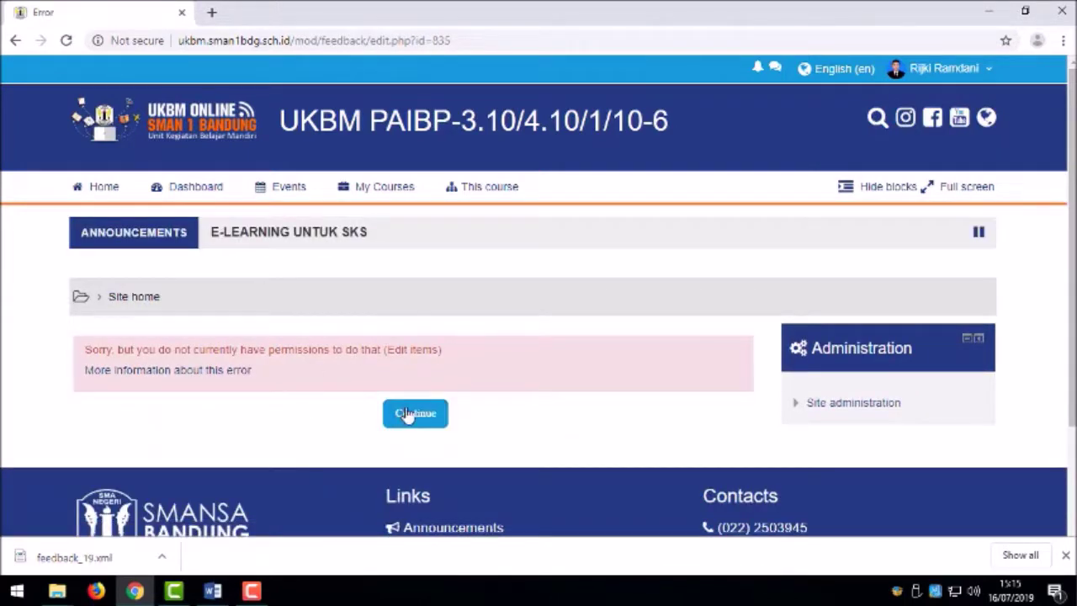
Step: Continue past the permission error, open the self-reflection feedback for answering, and look through its questions
{"action": "left_click", "coordinate": [407, 414]}
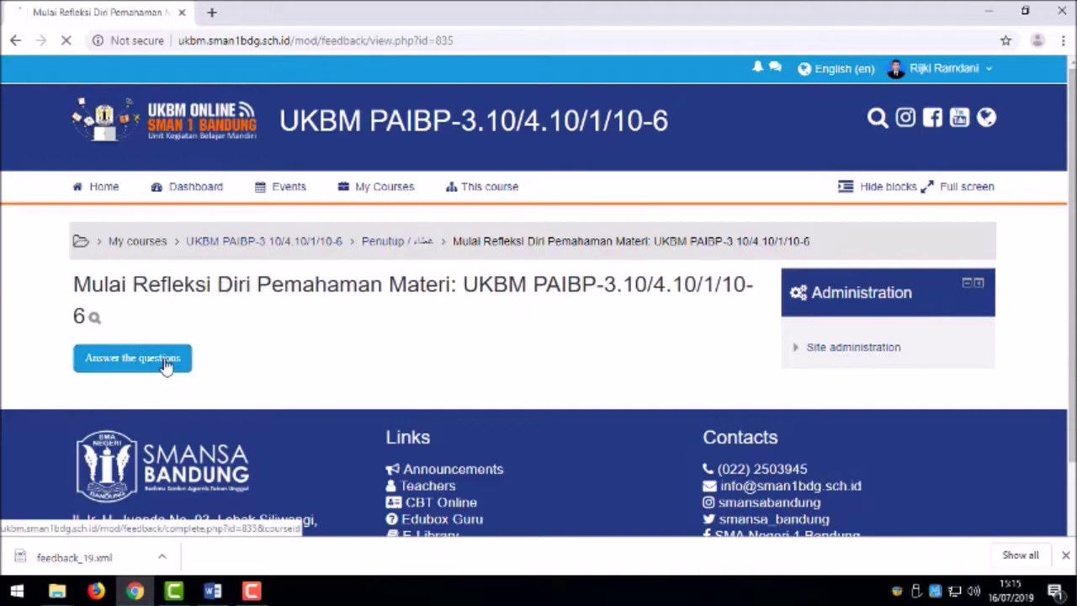
{"action": "left_click", "coordinate": [132, 358]}
{"action": "scroll", "coordinate": [435, 334], "scroll_direction": "down", "scroll_amount": 4}
{"action": "scroll", "coordinate": [435, 334], "scroll_direction": "up", "scroll_amount": 3}
{"action": "scroll", "coordinate": [435, 334], "scroll_direction": "down", "scroll_amount": 6}
{"action": "scroll", "coordinate": [435, 334], "scroll_direction": "up", "scroll_amount": 5}
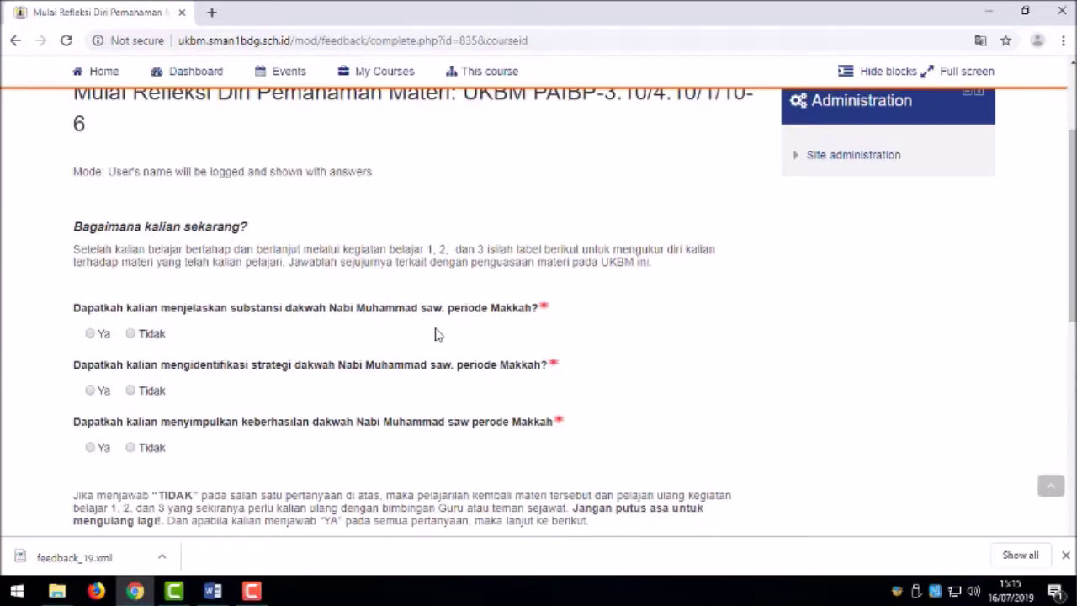
{"action": "scroll", "coordinate": [370, 429], "scroll_direction": "down", "scroll_amount": 1}
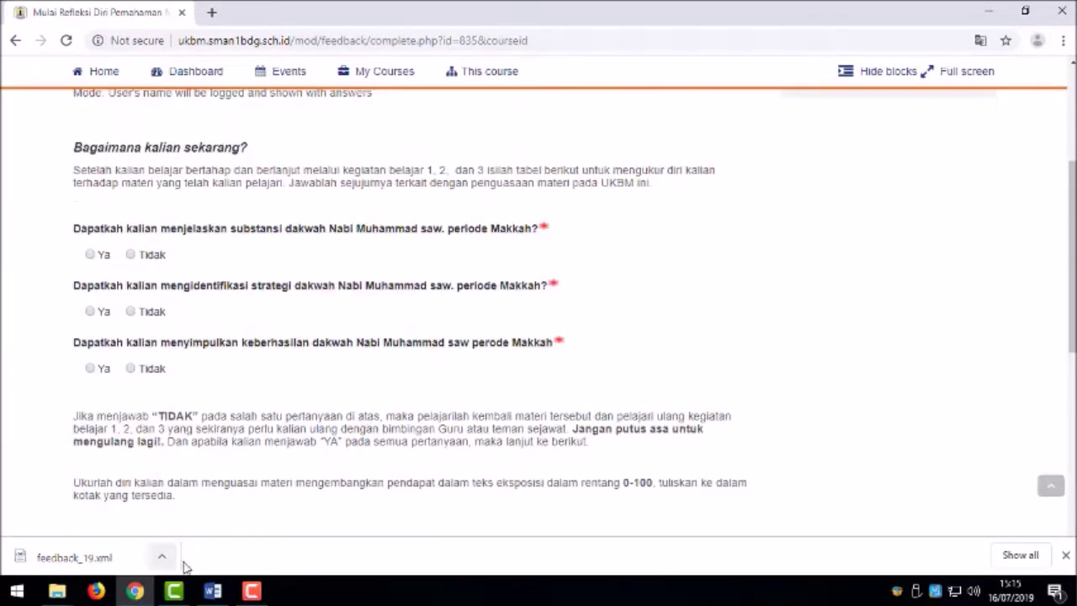
Step: Switch to the Word document and review the Penutup introduction and the "Tabel Refleksi Diri Pemahaman Materi" for comparison with the form
{"action": "left_click", "coordinate": [212, 591]}
{"action": "left_click", "coordinate": [439, 374]}
{"action": "scroll", "coordinate": [454, 353], "scroll_direction": "up", "scroll_amount": 8}
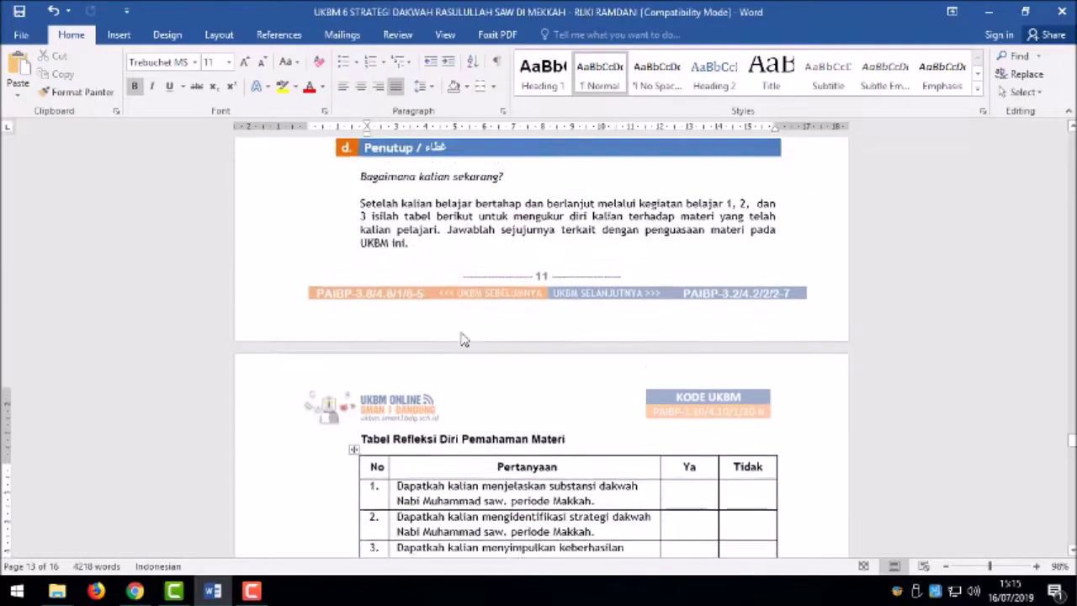
{"action": "left_click", "coordinate": [383, 328]}
{"action": "left_click_drag", "start_coordinate": [383, 321], "coordinate": [453, 463]}
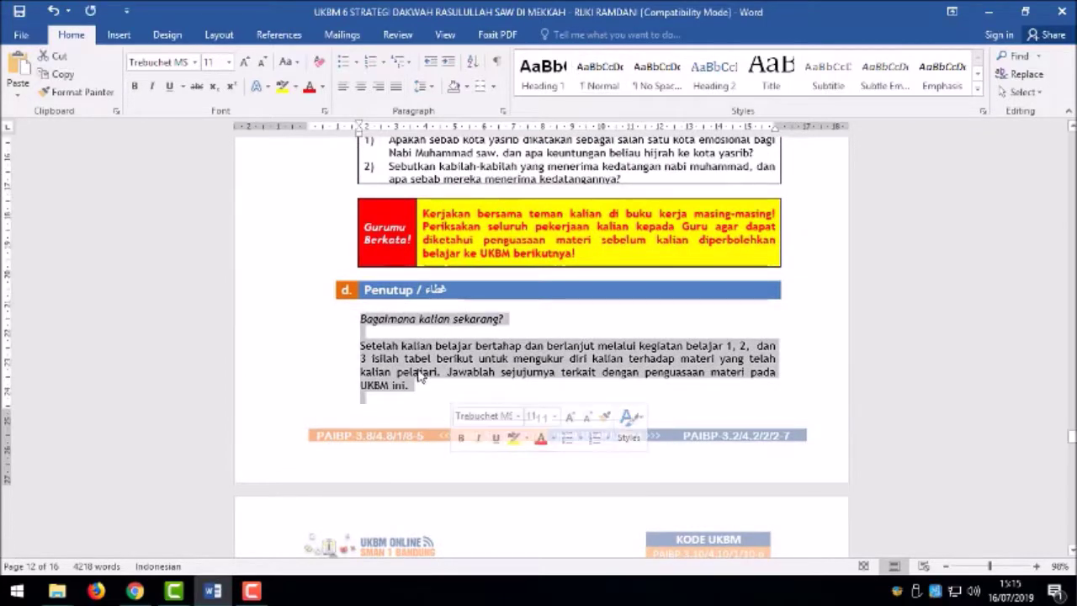
{"action": "left_click", "coordinate": [454, 464]}
{"action": "scroll", "coordinate": [437, 420], "scroll_direction": "down", "scroll_amount": 8}
{"action": "left_click", "coordinate": [418, 367]}
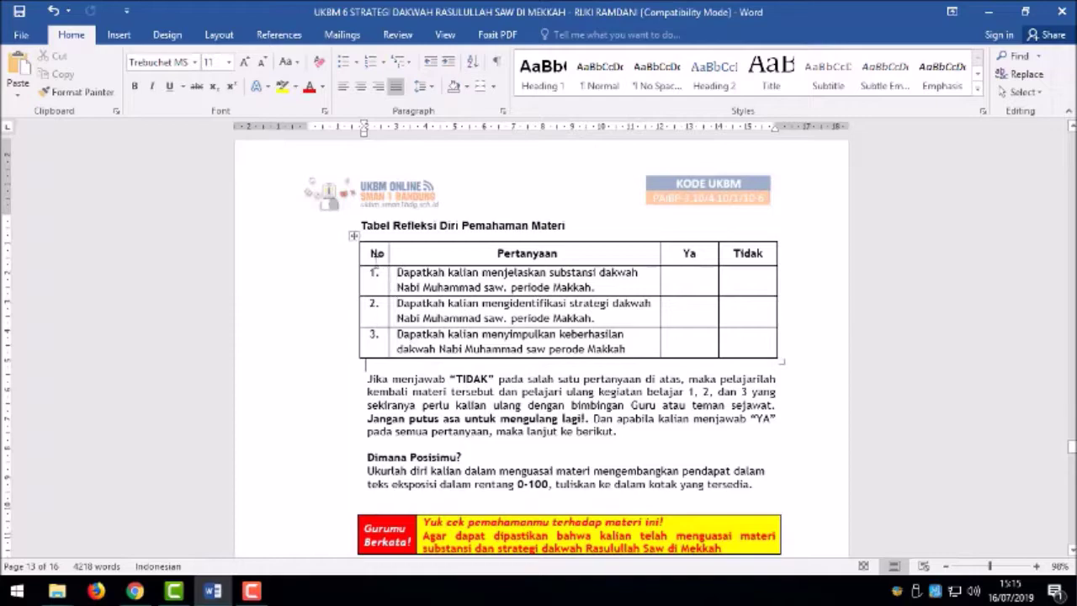
{"action": "left_click", "coordinate": [353, 237]}
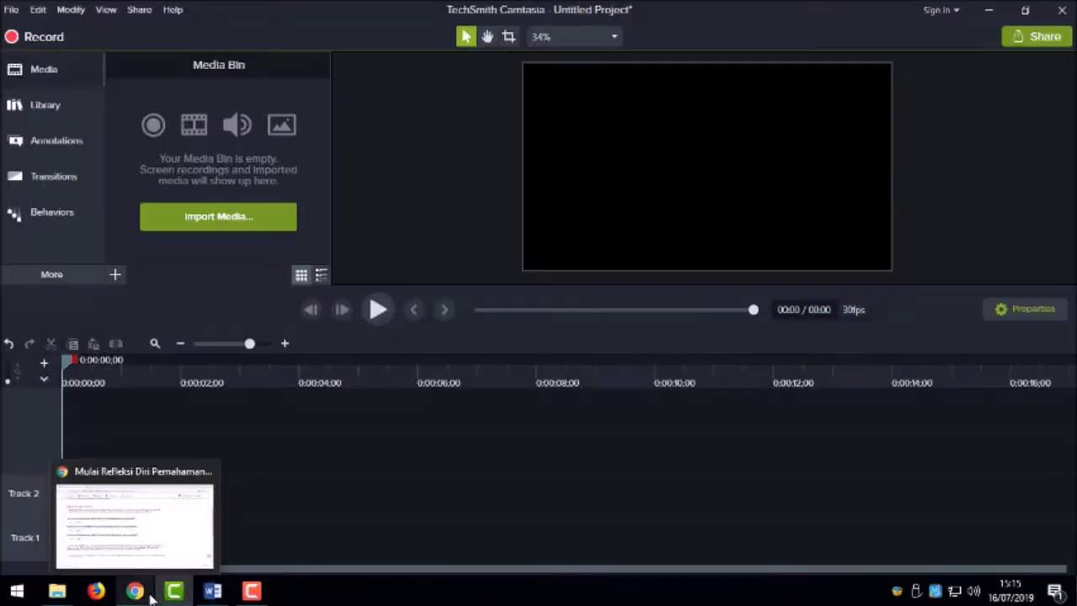
Step: Return to the browser and examine the feedback form from the introduction and Ya/Tidak questions down to the "Dimana Posisimu?" field
{"action": "left_click", "coordinate": [134, 592]}
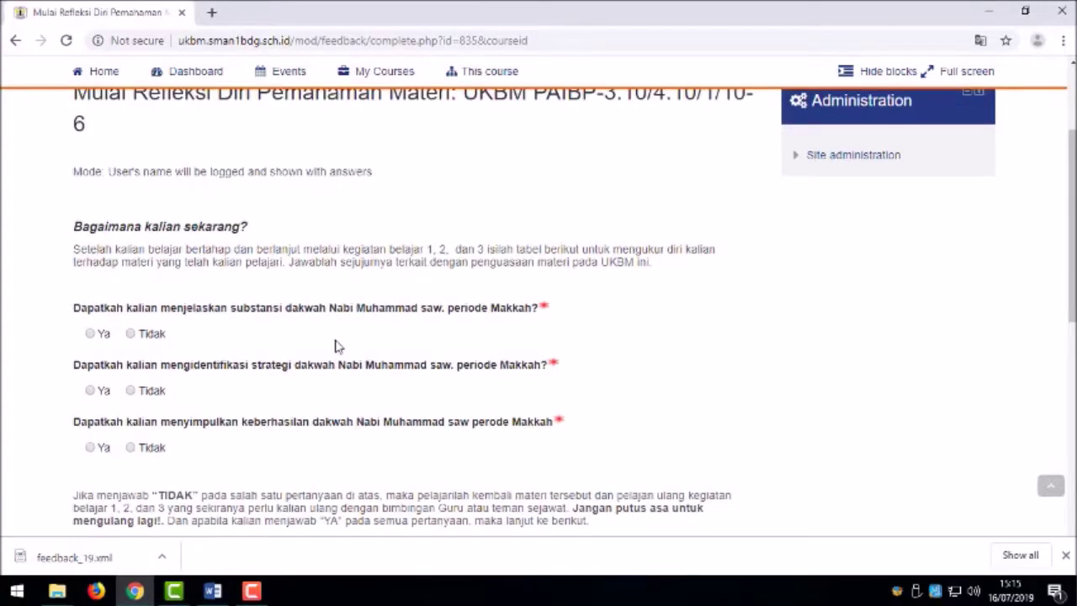
{"action": "scroll", "coordinate": [335, 346], "scroll_direction": "up", "scroll_amount": 1}
{"action": "scroll", "coordinate": [360, 356], "scroll_direction": "down", "scroll_amount": 2}
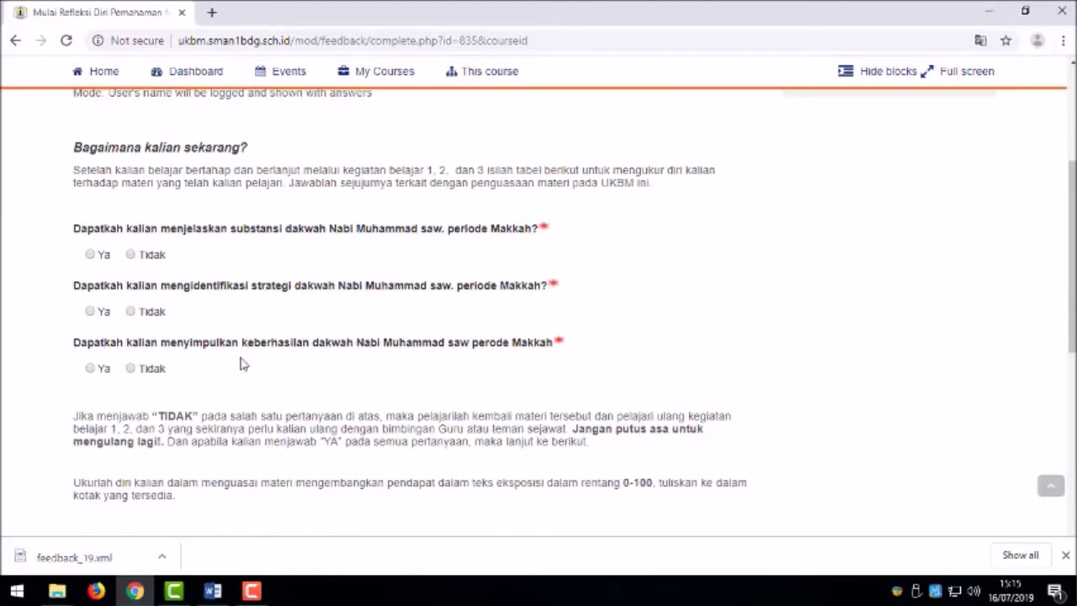
{"action": "scroll", "coordinate": [243, 363], "scroll_direction": "down", "scroll_amount": 1}
{"action": "scroll", "coordinate": [242, 357], "scroll_direction": "up", "scroll_amount": 2}
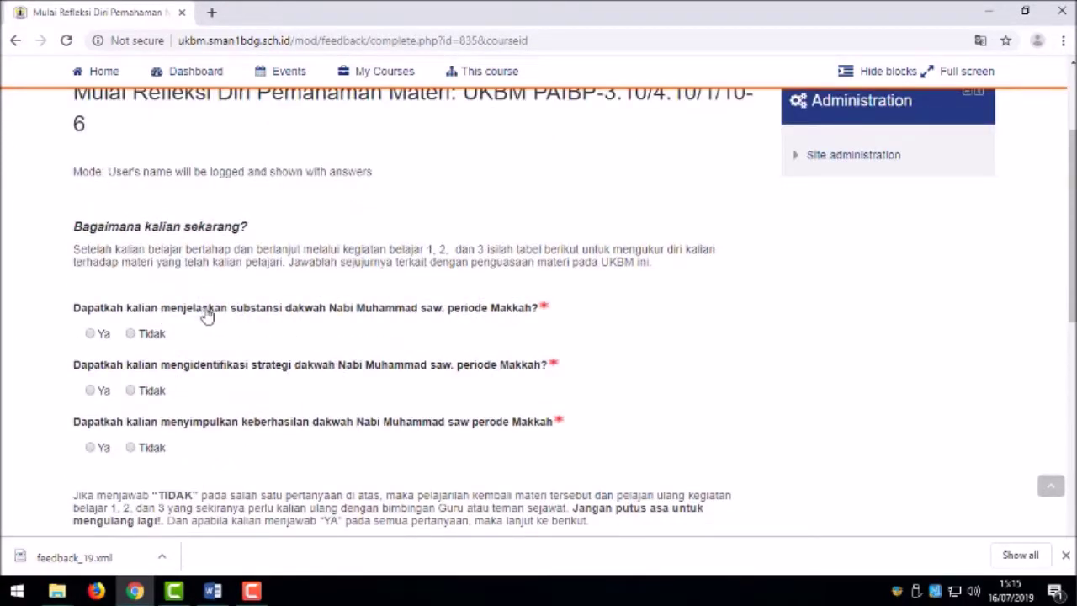
{"action": "scroll", "coordinate": [347, 288], "scroll_direction": "down", "scroll_amount": 2}
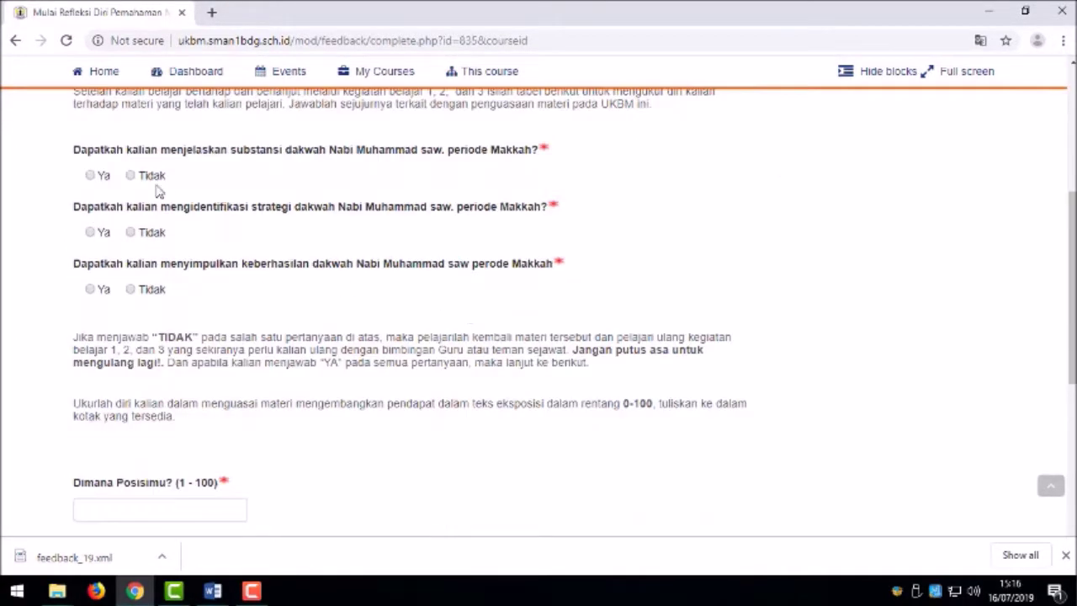
{"action": "scroll", "coordinate": [182, 304], "scroll_direction": "down", "scroll_amount": 2}
Step: Try to submit the feedback form with only a trial score filled in under "Dimana Posisimu? (1 - 100)"
{"action": "left_click", "coordinate": [158, 345]}
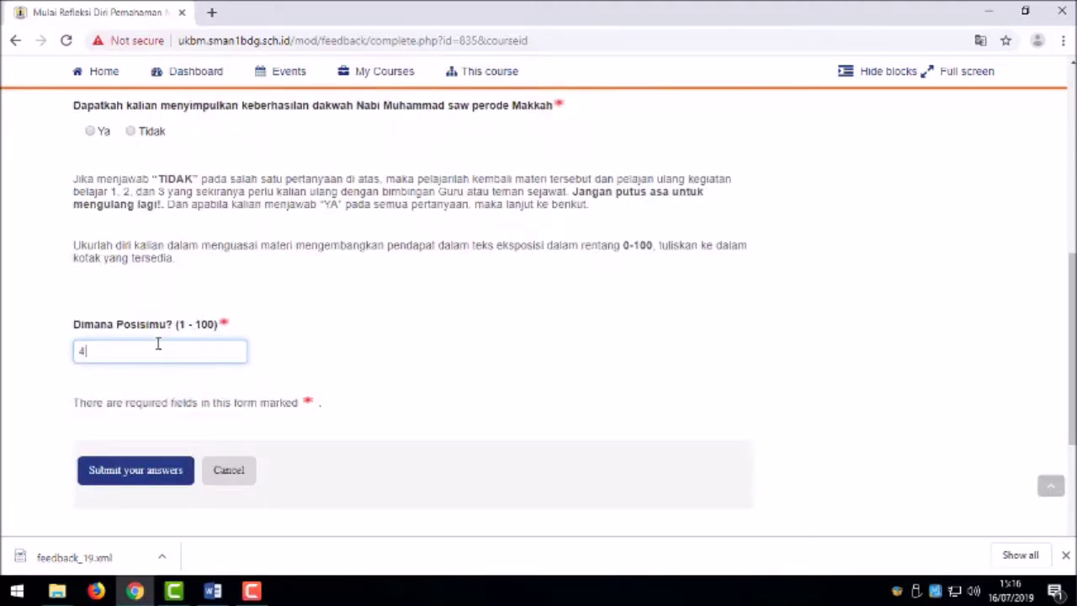
{"action": "left_click", "coordinate": [465, 365]}
{"action": "left_click", "coordinate": [145, 478]}
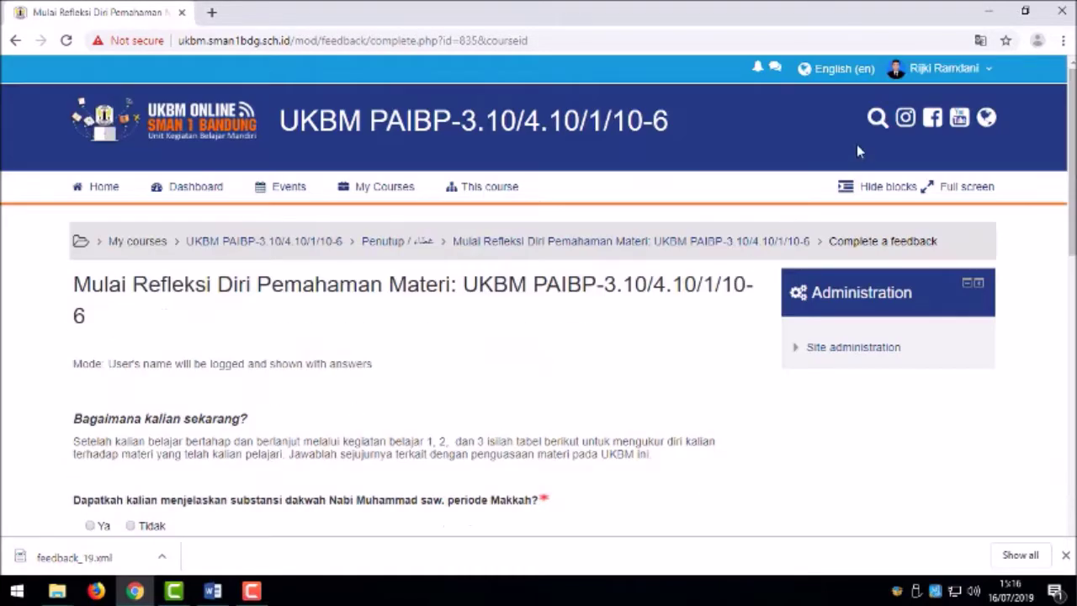
Step: Return the account to its normal role, leave the unsaved form, and continue past the error page
{"action": "left_click", "coordinate": [906, 71]}
{"action": "left_click", "coordinate": [877, 244]}
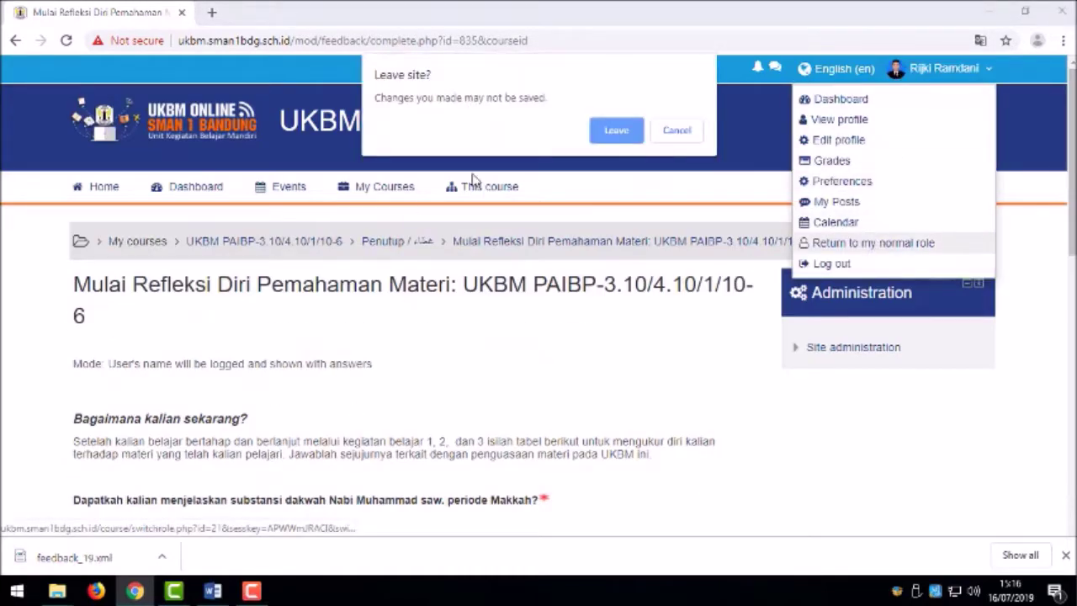
{"action": "left_click", "coordinate": [615, 123]}
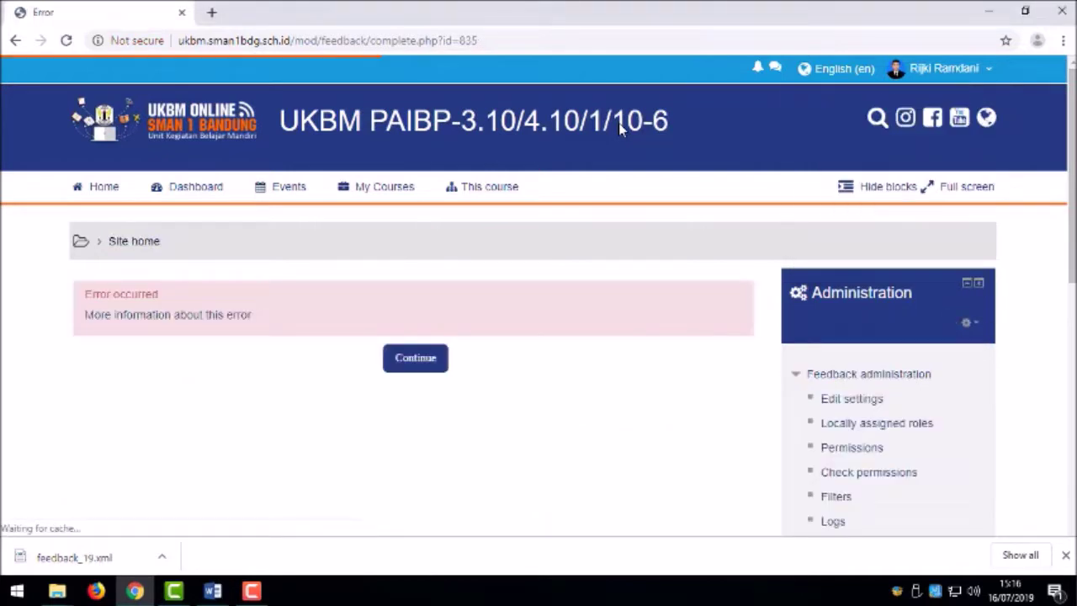
{"action": "left_click", "coordinate": [444, 363]}
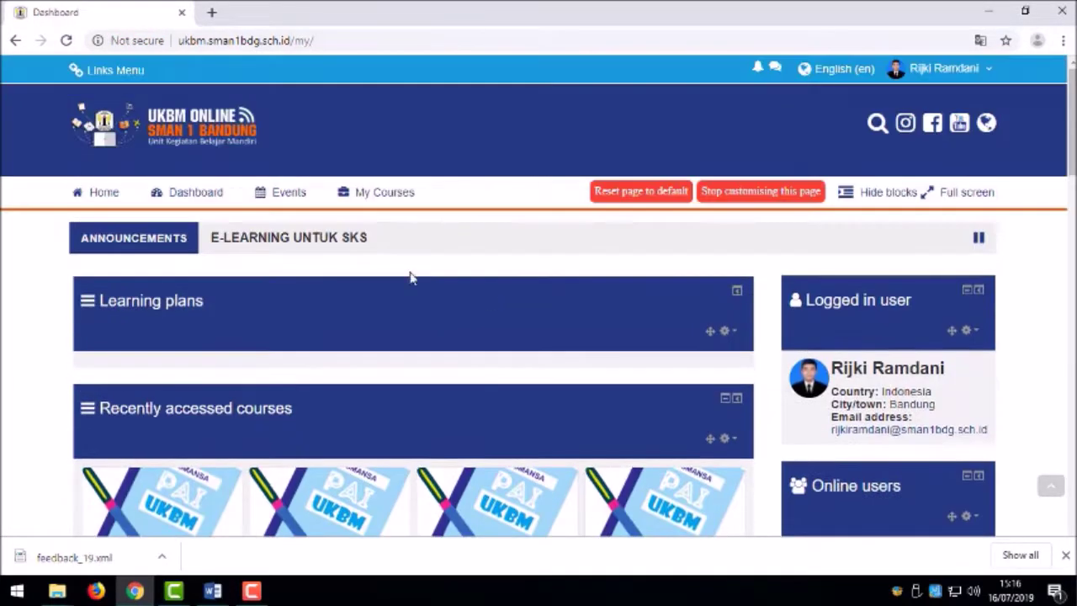
Step: Open the UKBM PAIBP-3.10/4.10/1/10-6 course and its second "Mulai Refleksi Diri Pemahaman Materi" activity in the Penutup section
{"action": "left_click", "coordinate": [384, 192]}
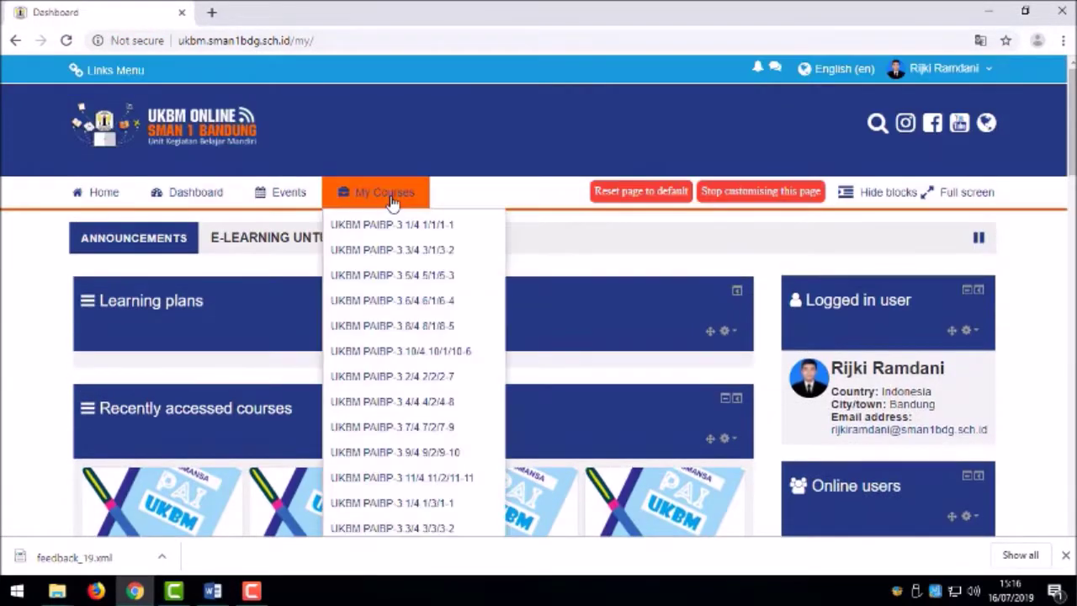
{"action": "left_click", "coordinate": [415, 353]}
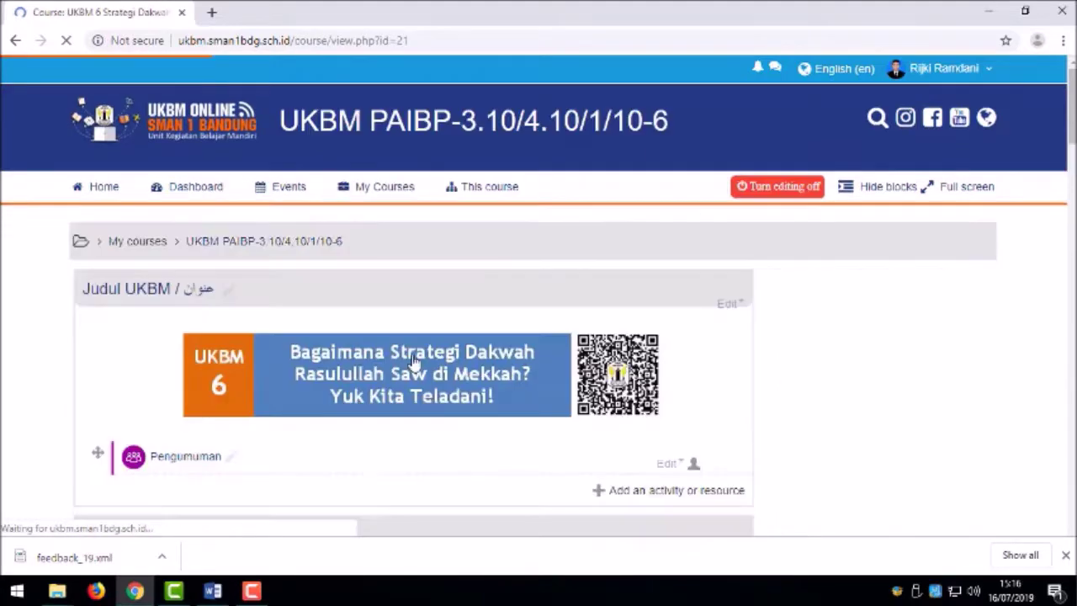
{"action": "scroll", "coordinate": [413, 373], "scroll_direction": "down", "scroll_amount": 20}
{"action": "scroll", "coordinate": [202, 301], "scroll_direction": "down", "scroll_amount": 5}
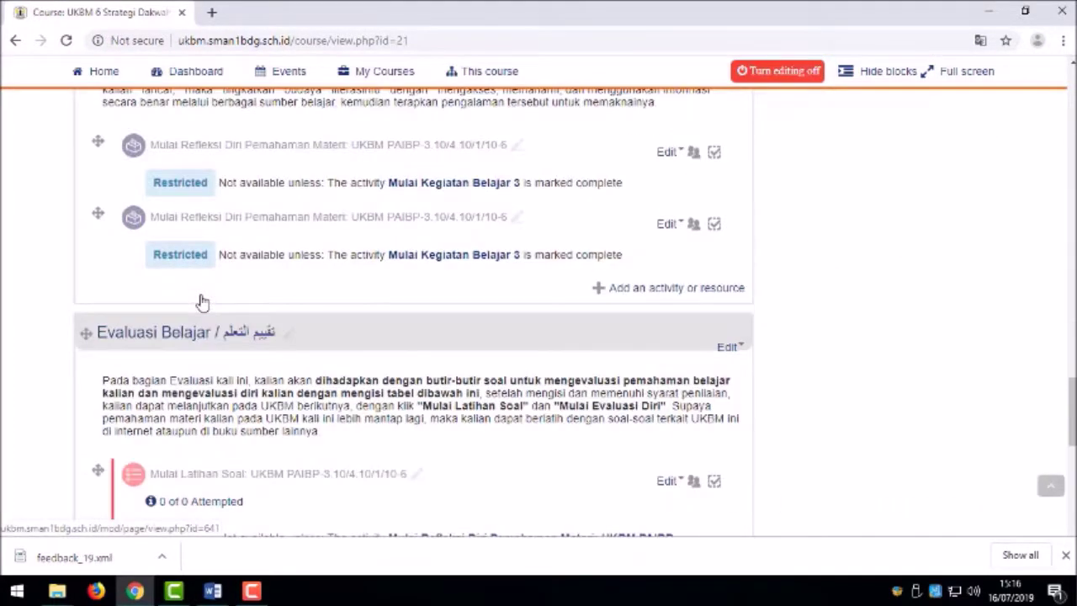
{"action": "left_click", "coordinate": [134, 221]}
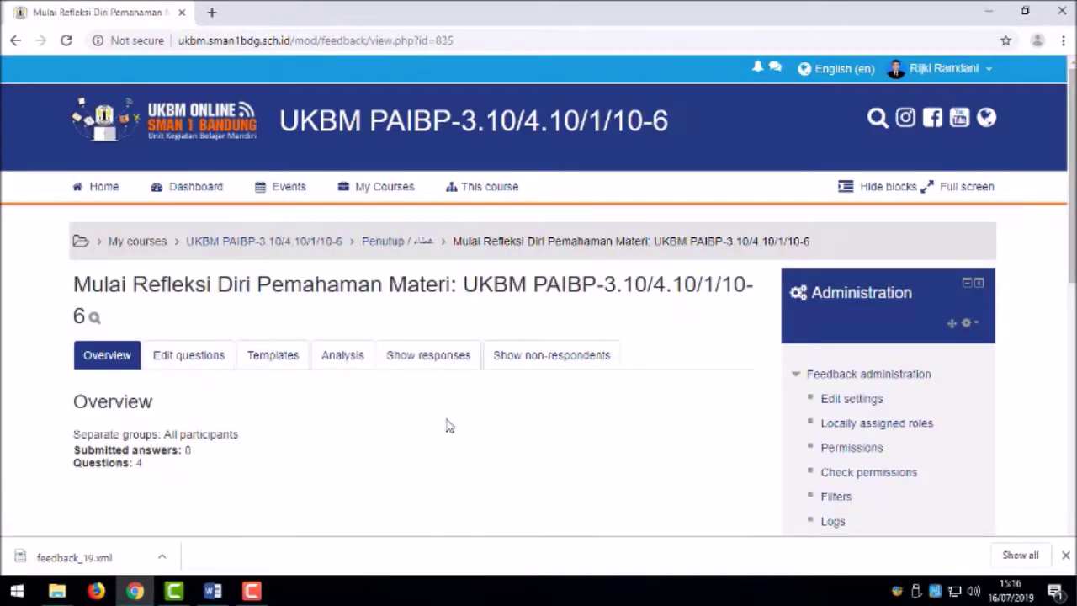
Step: View the submitted responses of the self-reflection feedback
{"action": "left_click", "coordinate": [439, 368]}
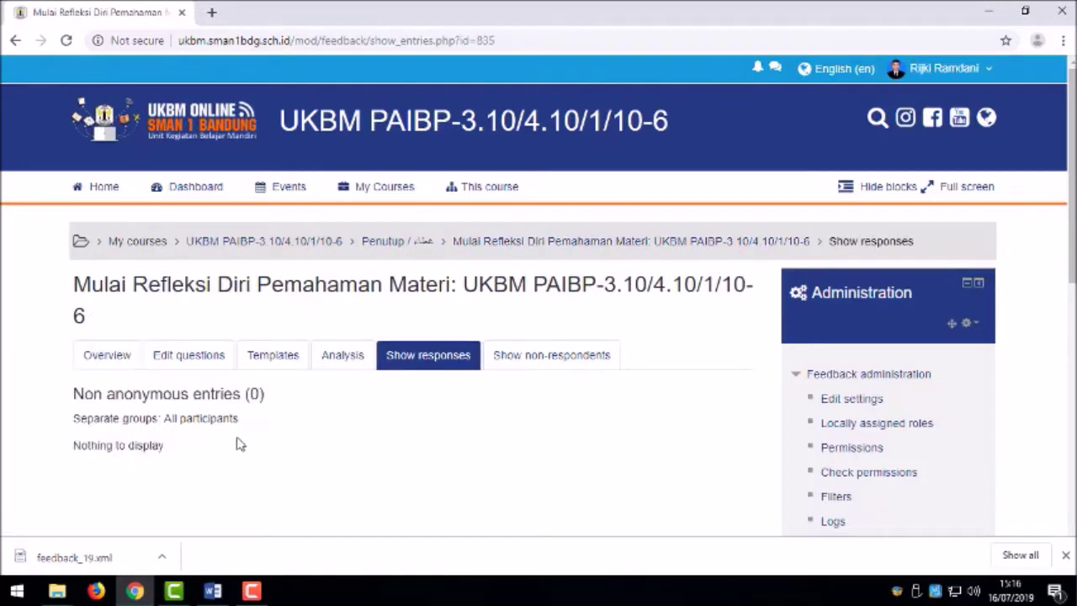
{"action": "scroll", "coordinate": [240, 444], "scroll_direction": "down", "scroll_amount": 2}
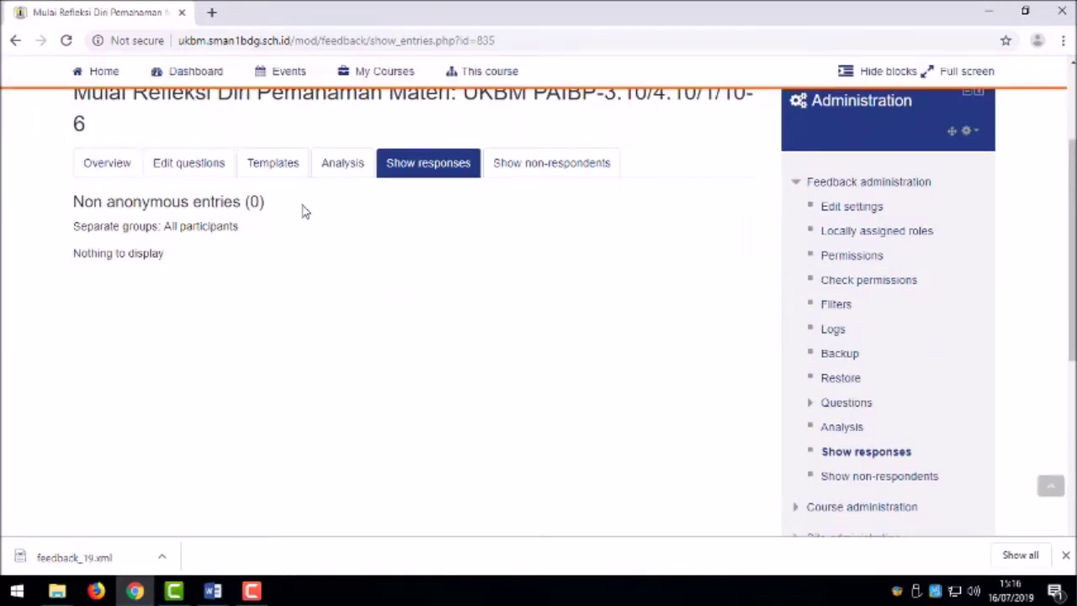
{"action": "scroll", "coordinate": [199, 329], "scroll_direction": "up", "scroll_amount": 2}
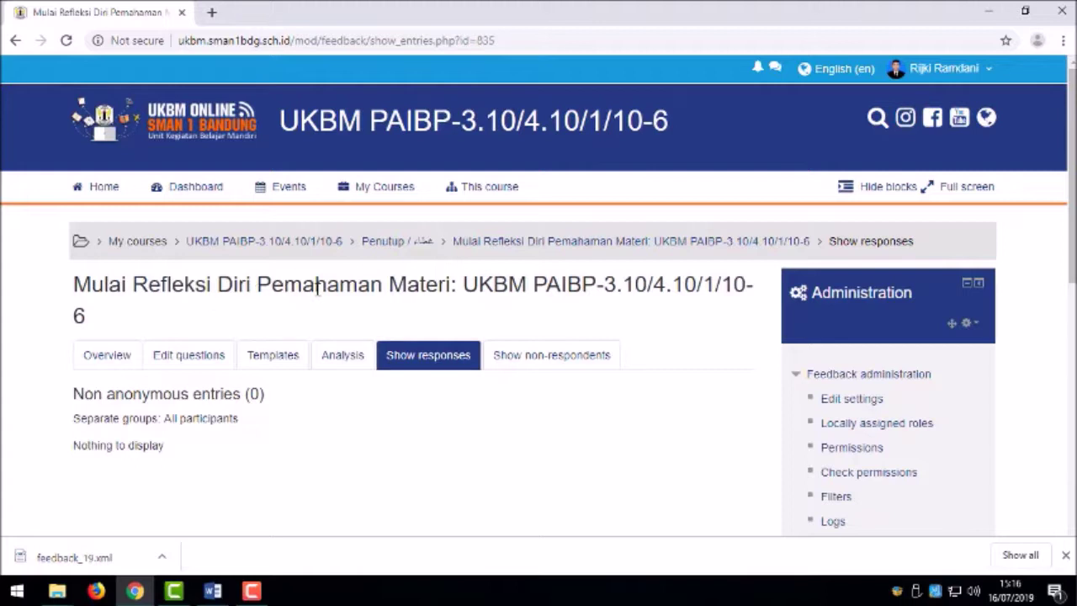
Step: Open the UKBM PAIBP-3.2/4.2/2/2-7 course and add a new Feedback activity to its Penutup section
{"action": "mouse_move", "coordinate": [402, 198]}
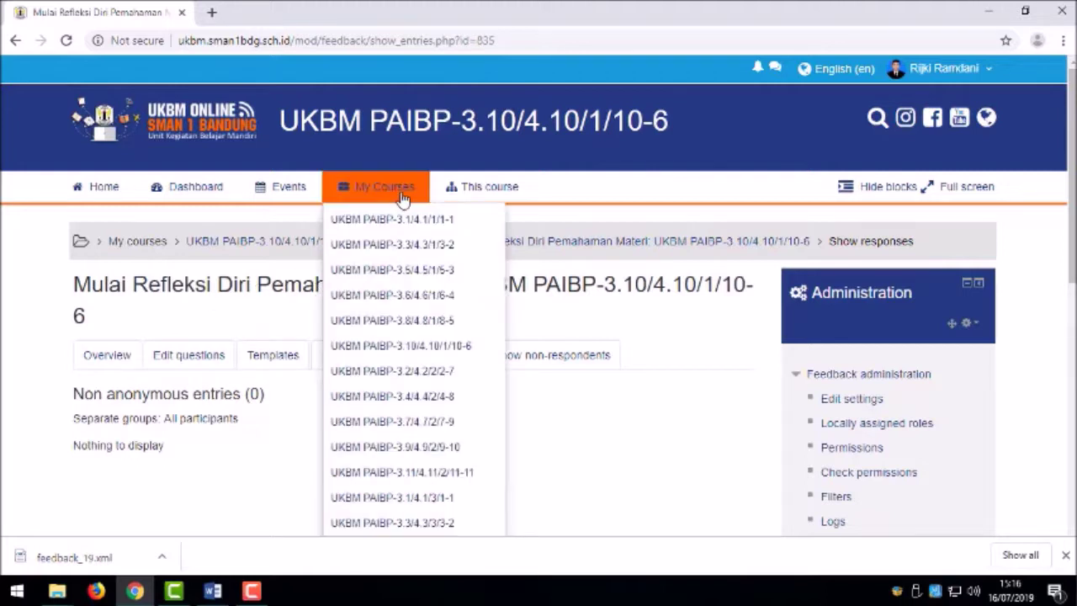
{"action": "left_click", "coordinate": [420, 377]}
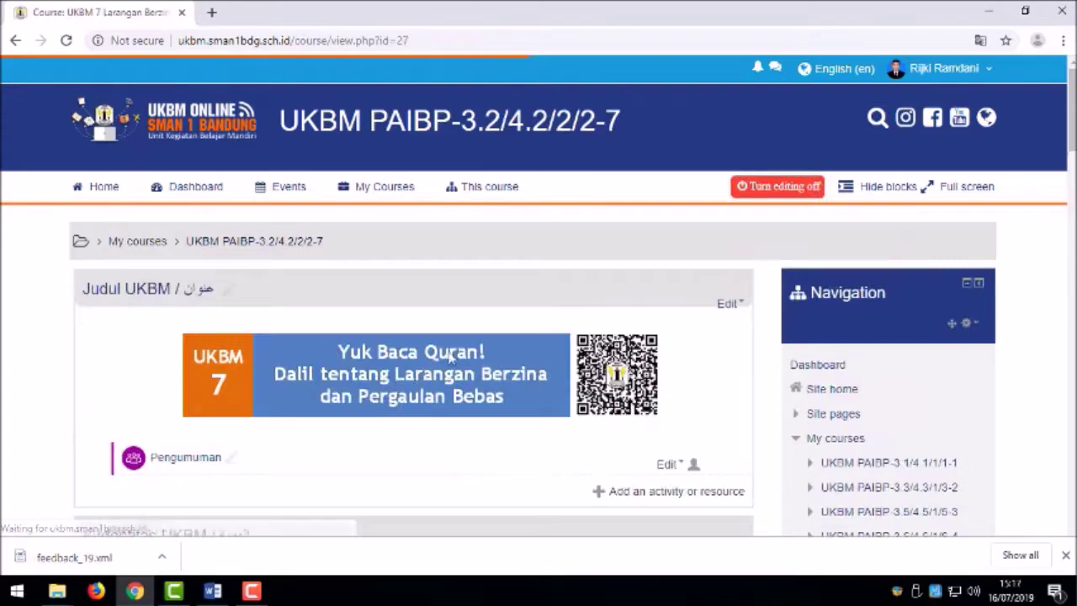
{"action": "scroll", "coordinate": [599, 354], "scroll_direction": "down", "scroll_amount": 10}
{"action": "scroll", "coordinate": [599, 353], "scroll_direction": "down", "scroll_amount": 15}
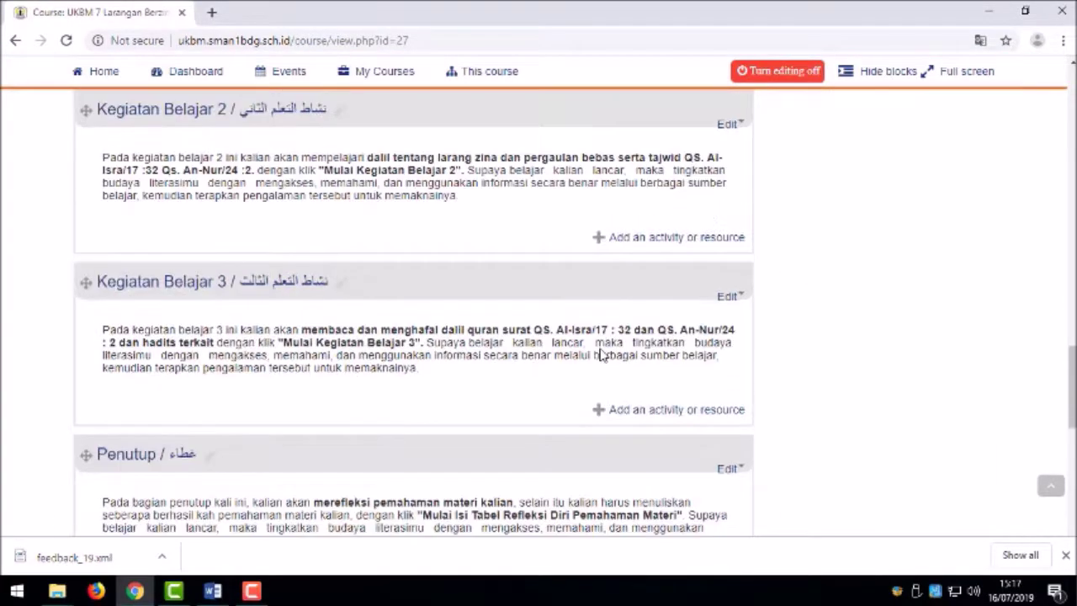
{"action": "scroll", "coordinate": [601, 354], "scroll_direction": "up", "scroll_amount": 2}
{"action": "scroll", "coordinate": [600, 354], "scroll_direction": "up", "scroll_amount": 1}
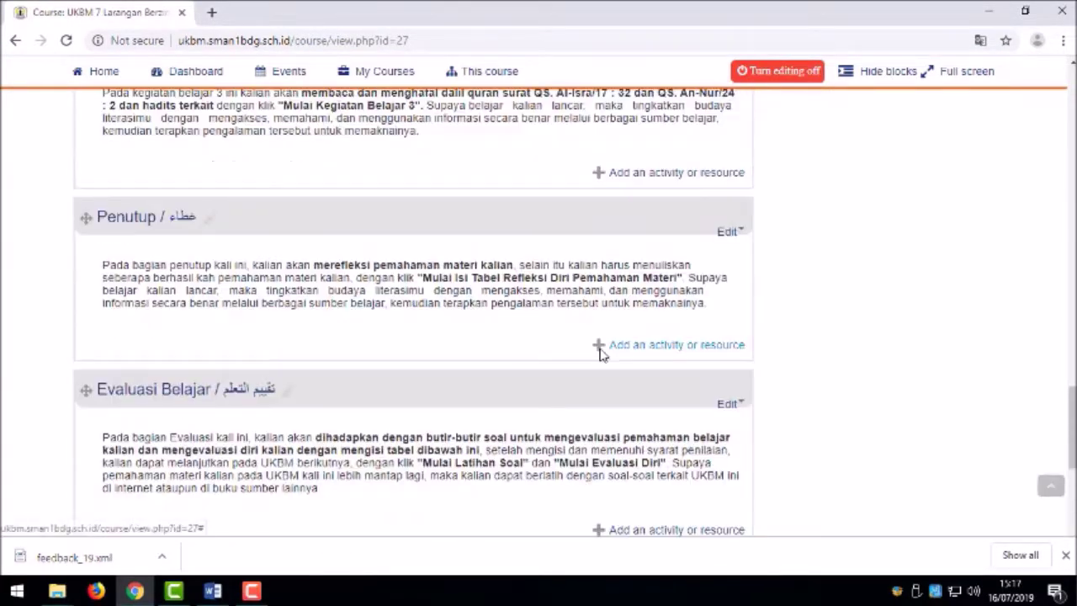
{"action": "left_click", "coordinate": [669, 354]}
{"action": "scroll", "coordinate": [255, 368], "scroll_direction": "down", "scroll_amount": 3}
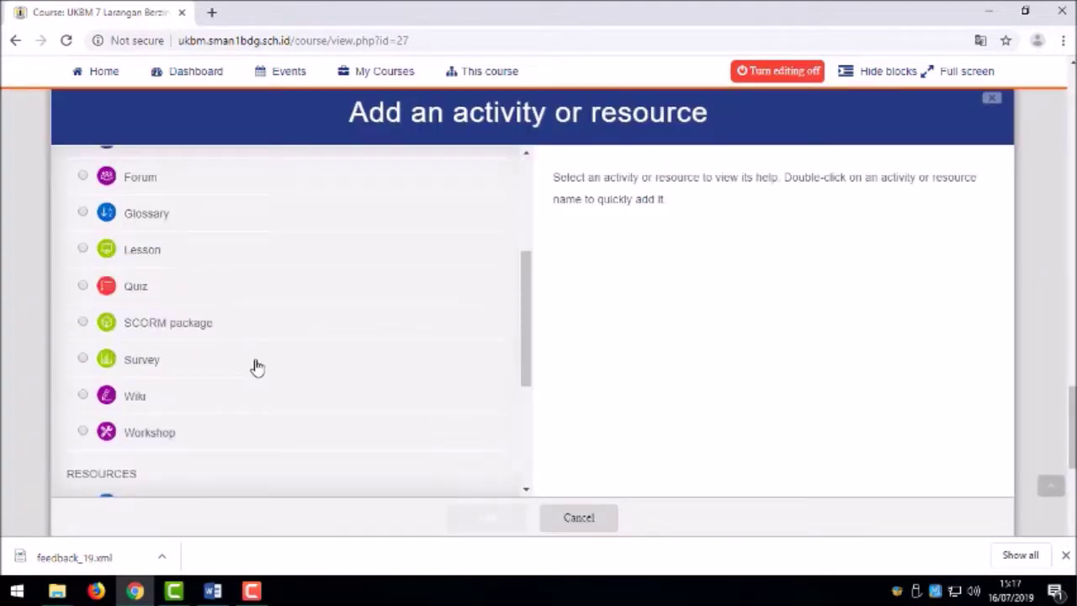
{"action": "scroll", "coordinate": [126, 377], "scroll_direction": "up", "scroll_amount": 2}
{"action": "left_click", "coordinate": [134, 312]}
{"action": "left_click", "coordinate": [462, 518]}
Step: Name the new feedback "Mulai Refleksi Diri Pemahaman Materi: UKBM PAIBP-3.2/4.2/2/2-7", copying the course code from the page header
{"action": "scroll", "coordinate": [507, 317], "scroll_direction": "down", "scroll_amount": 2}
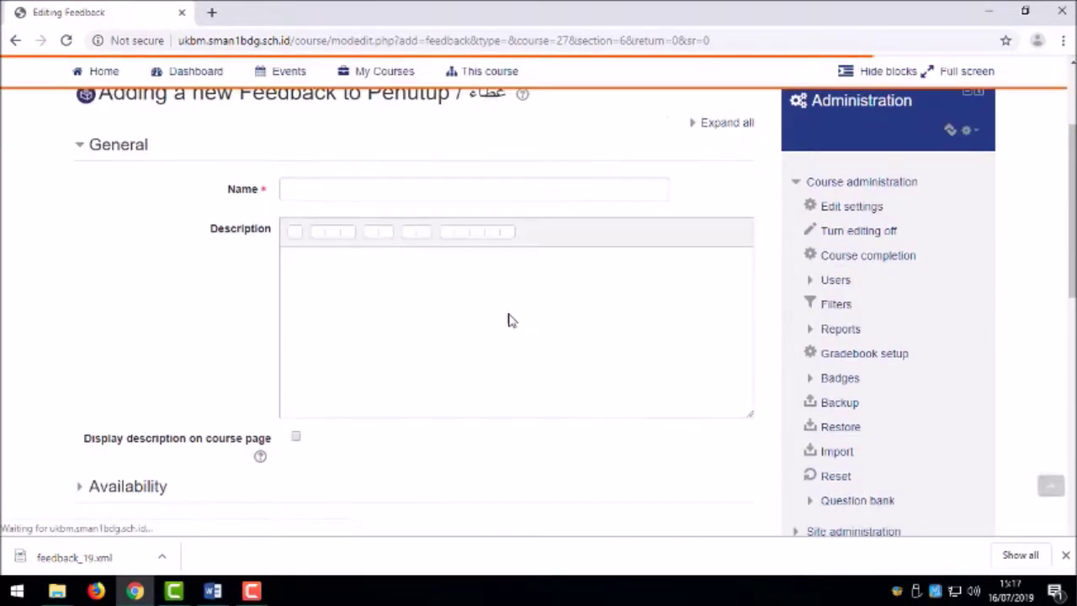
{"action": "left_click", "coordinate": [331, 186]}
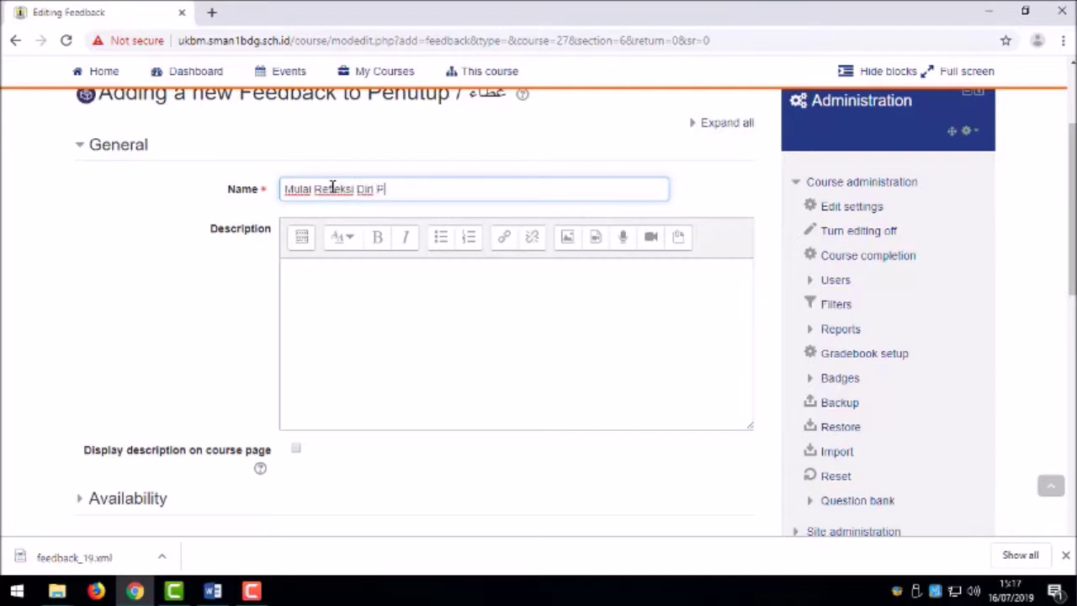
{"action": "type", "text": "an Materi"}
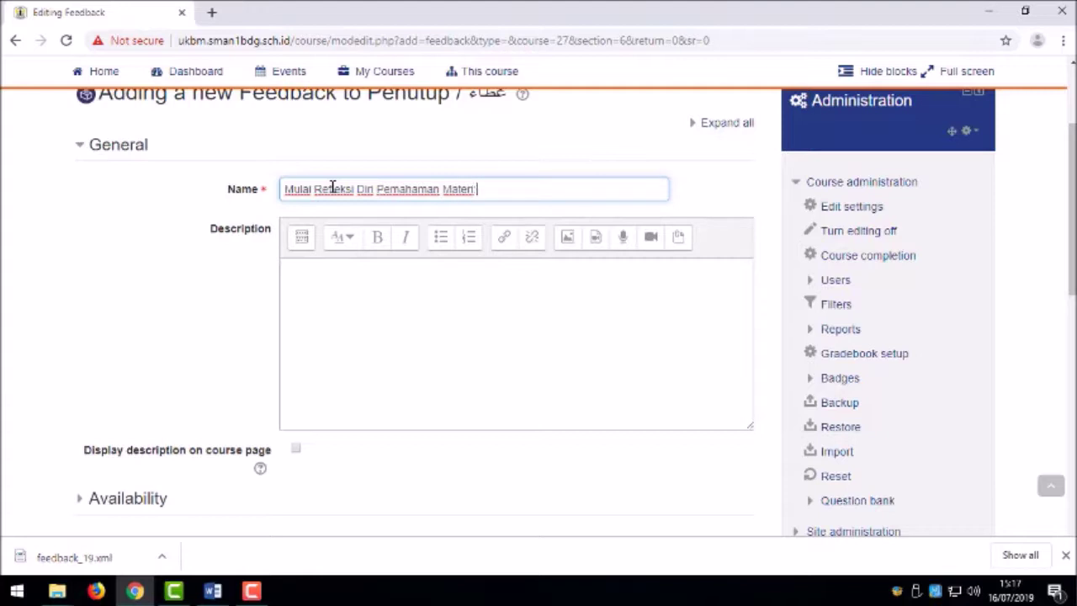
{"action": "scroll", "coordinate": [333, 188], "scroll_direction": "up", "scroll_amount": 3}
{"action": "left_click_drag", "start_coordinate": [282, 122], "coordinate": [619, 124]}
{"action": "key", "text": "ctrl+c"}
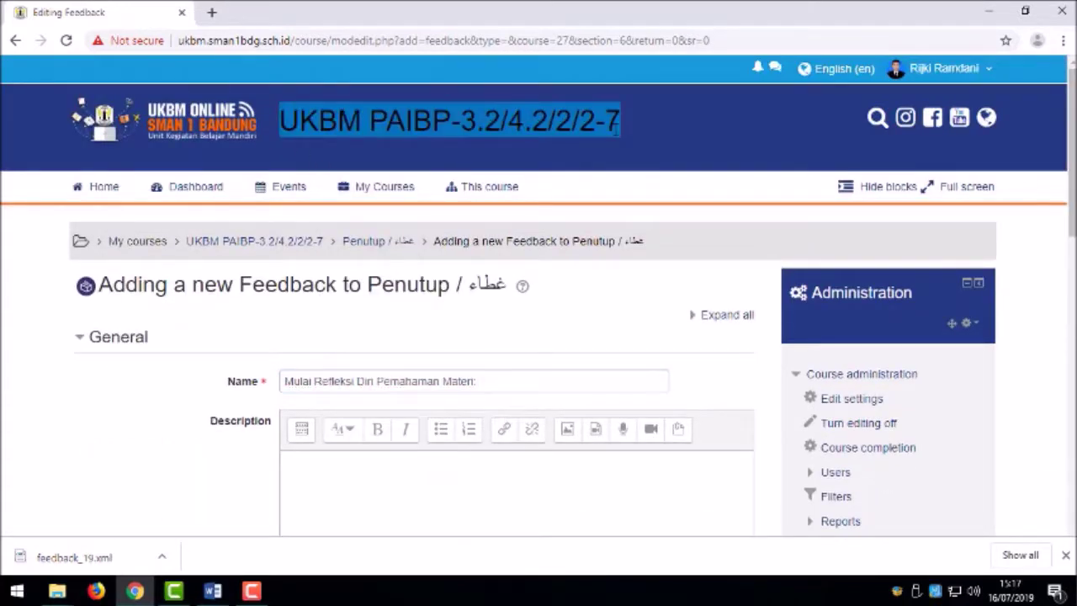
{"action": "left_click", "coordinate": [531, 382]}
{"action": "key", "text": "ctrl+v"}
Step: Set Record user names to "User's name will be logged and shown with answers" and expand the Availability and After submission settings
{"action": "scroll", "coordinate": [474, 320], "scroll_direction": "down", "scroll_amount": 5}
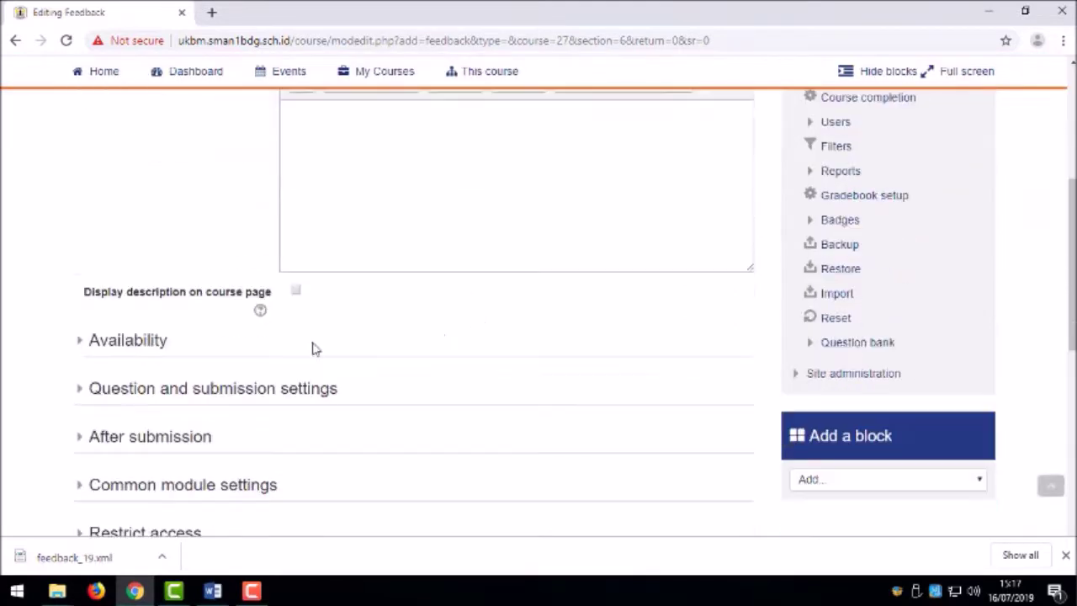
{"action": "left_click", "coordinate": [130, 346]}
{"action": "scroll", "coordinate": [126, 349], "scroll_direction": "down", "scroll_amount": 2}
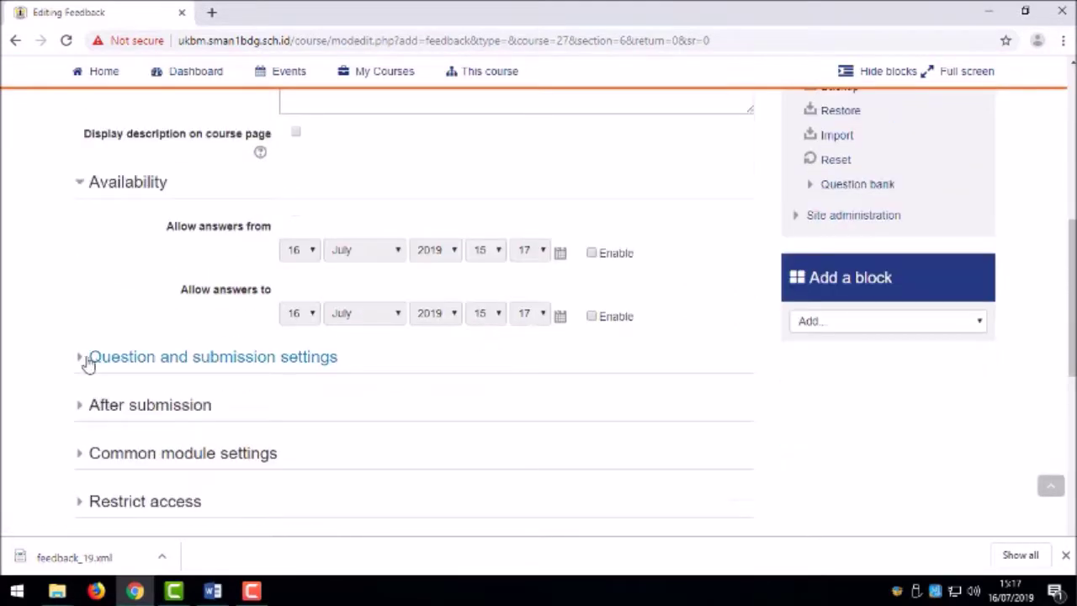
{"action": "left_click", "coordinate": [89, 360]}
{"action": "left_click", "coordinate": [313, 403]}
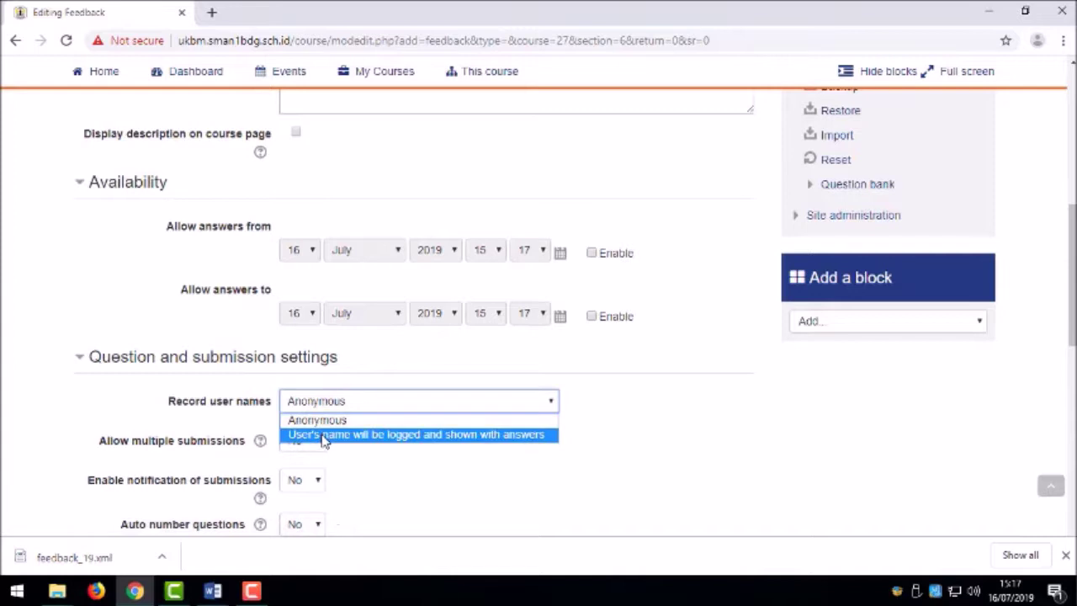
{"action": "left_click", "coordinate": [325, 436]}
{"action": "scroll", "coordinate": [379, 429], "scroll_direction": "down", "scroll_amount": 2}
{"action": "left_click", "coordinate": [125, 412]}
{"action": "scroll", "coordinate": [269, 385], "scroll_direction": "down", "scroll_amount": 2}
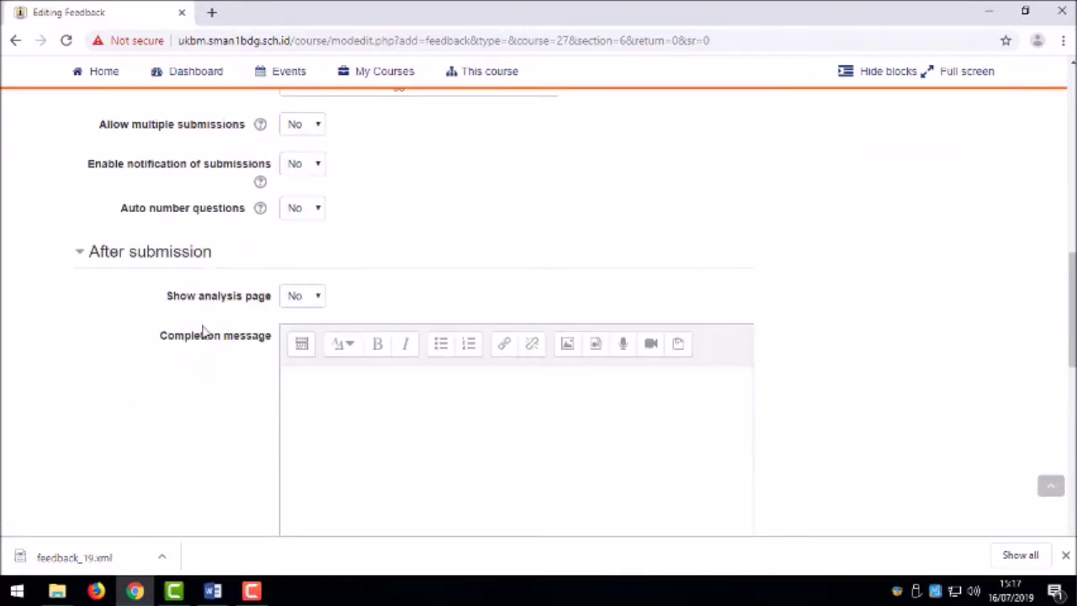
{"action": "scroll", "coordinate": [202, 334], "scroll_direction": "down", "scroll_amount": 3}
Step: Restrict access to the feedback so that the Materi Pendahuluan activity must be marked complete
{"action": "left_click", "coordinate": [162, 493]}
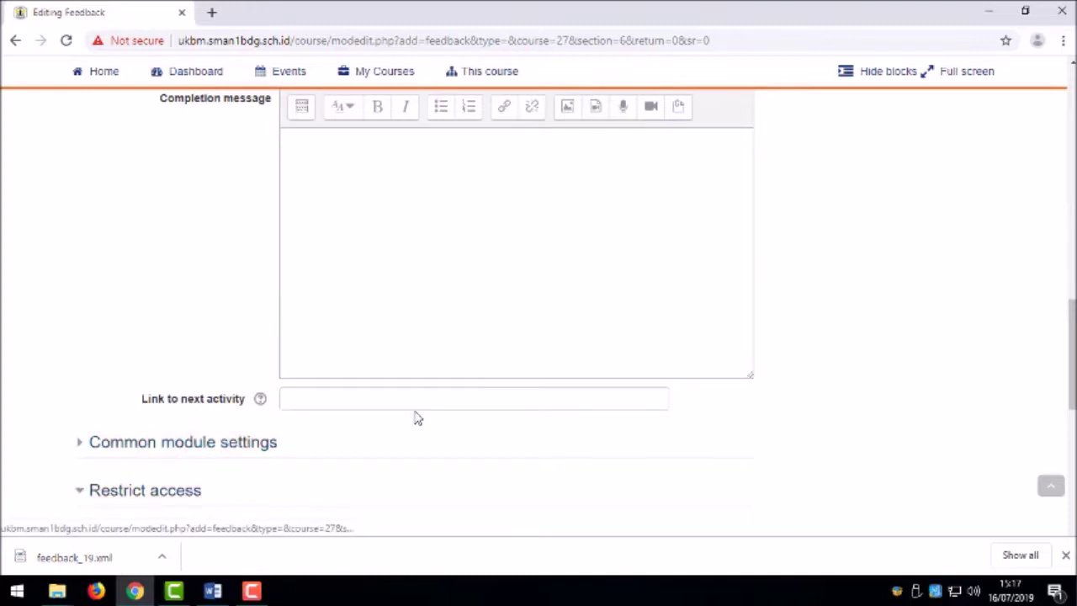
{"action": "scroll", "coordinate": [312, 418], "scroll_direction": "down", "scroll_amount": 3}
{"action": "left_click", "coordinate": [346, 340]}
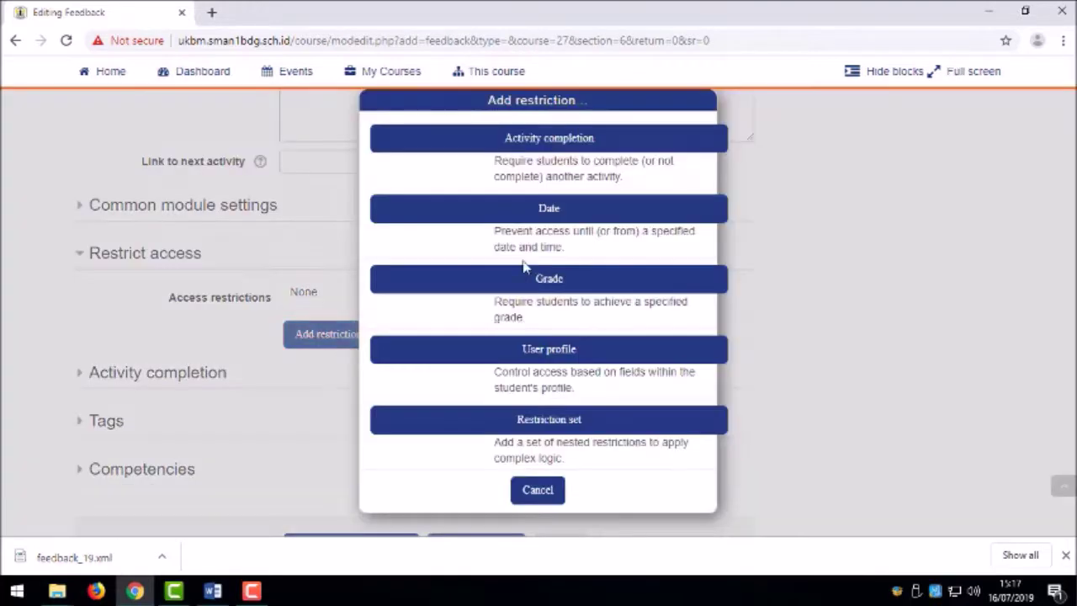
{"action": "left_click", "coordinate": [553, 141]}
{"action": "left_click", "coordinate": [428, 346]}
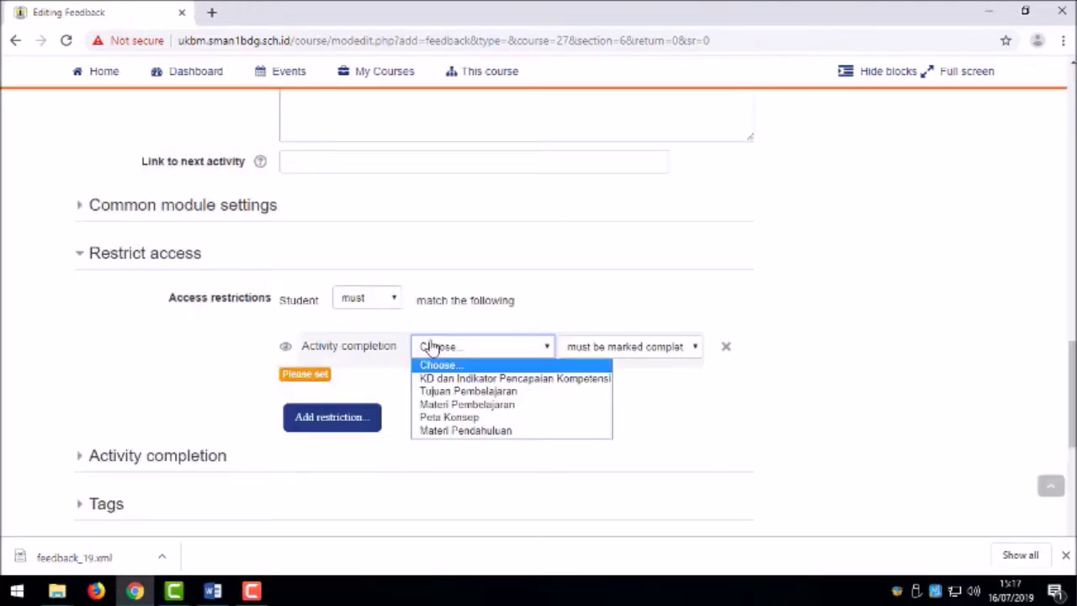
{"action": "left_click", "coordinate": [511, 433]}
Step: Set completion tracking to "Show activity as complete when conditions are met", then save and display the feedback
{"action": "scroll", "coordinate": [511, 436], "scroll_direction": "down", "scroll_amount": 2}
{"action": "left_click", "coordinate": [96, 289]}
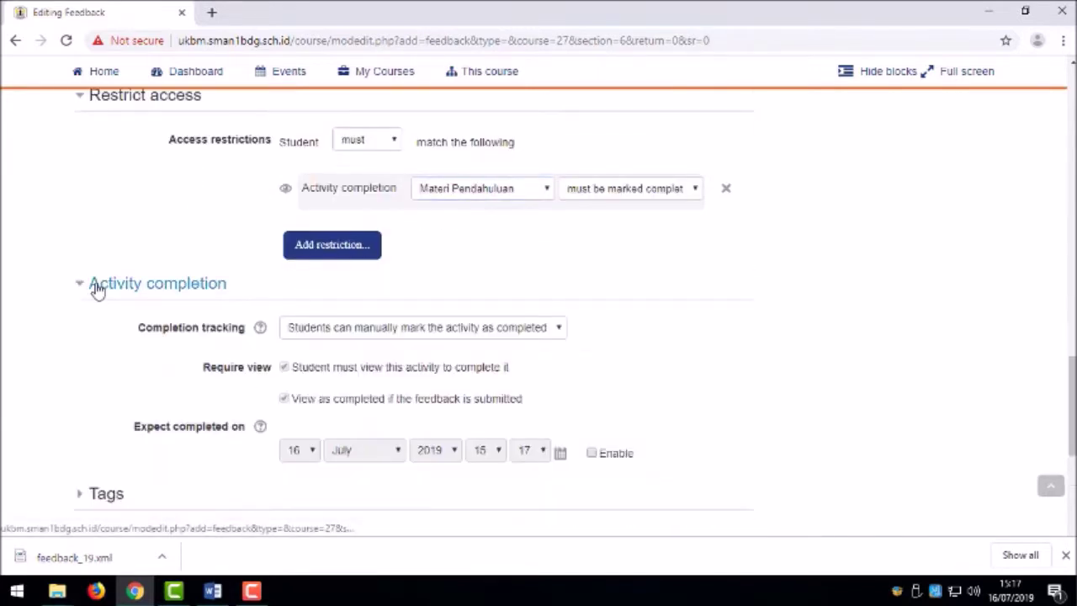
{"action": "scroll", "coordinate": [394, 290], "scroll_direction": "down", "scroll_amount": 1}
{"action": "left_click", "coordinate": [394, 250]}
{"action": "left_click", "coordinate": [396, 294]}
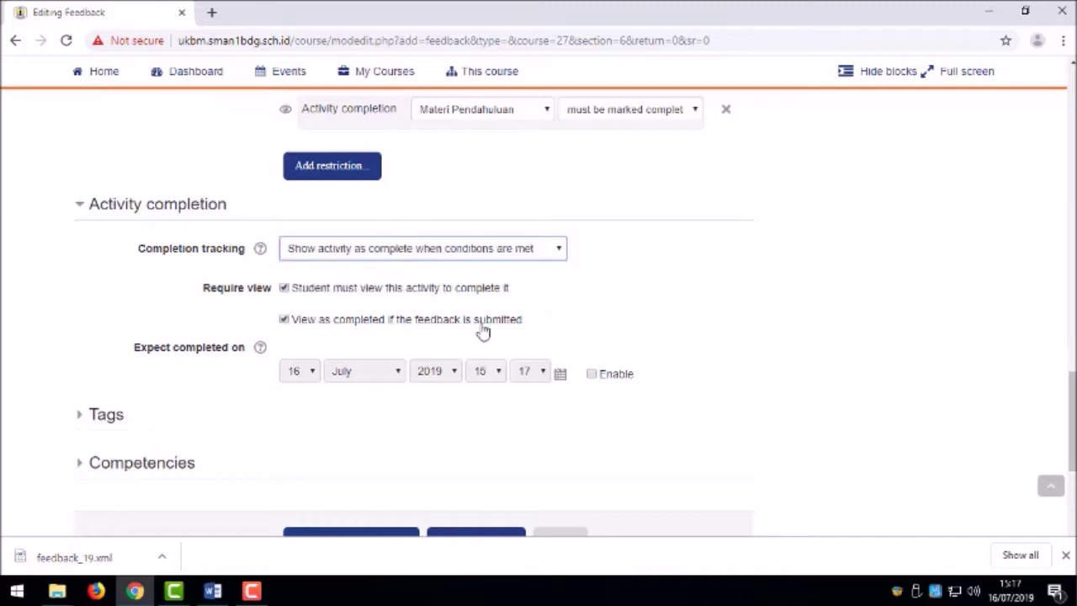
{"action": "scroll", "coordinate": [421, 370], "scroll_direction": "down", "scroll_amount": 2}
{"action": "left_click", "coordinate": [448, 392]}
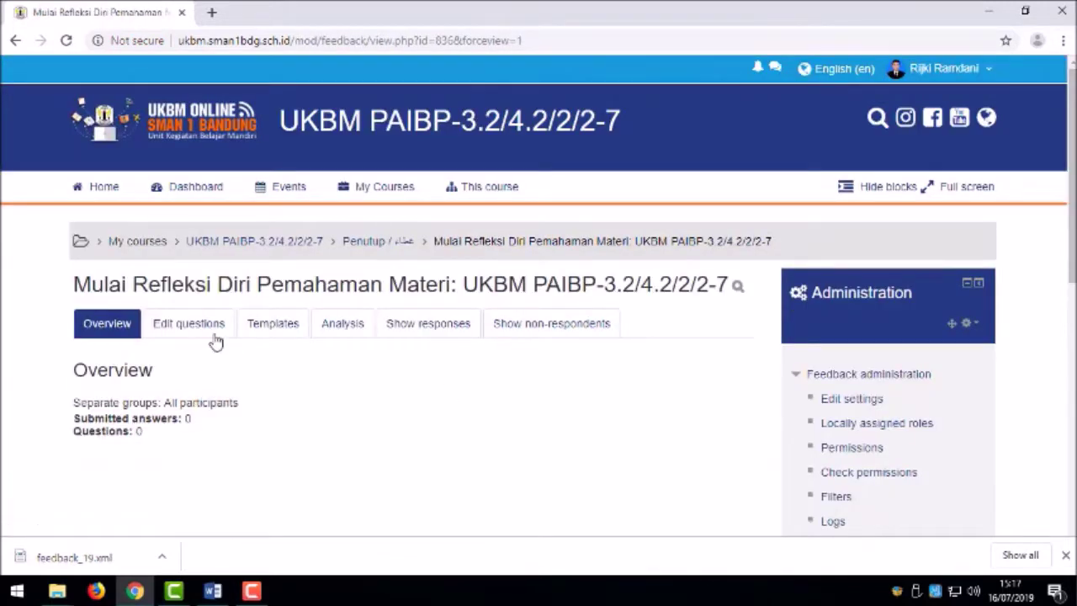
Step: Open the question import page from the new feedback's templates
{"action": "left_click", "coordinate": [266, 324]}
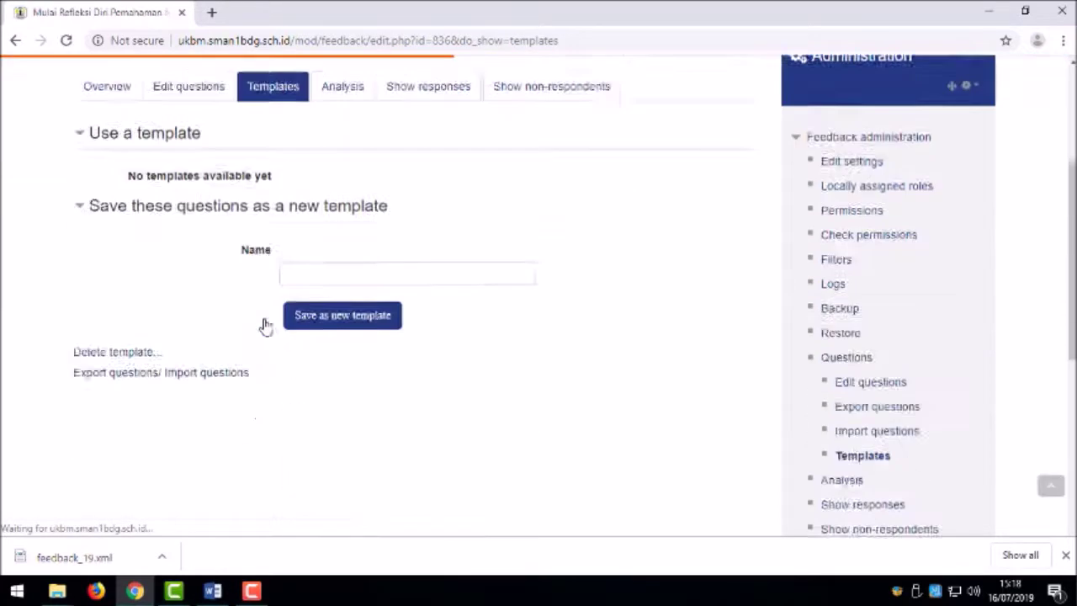
{"action": "scroll", "coordinate": [205, 249], "scroll_direction": "down", "scroll_amount": 2}
{"action": "left_click", "coordinate": [205, 266]}
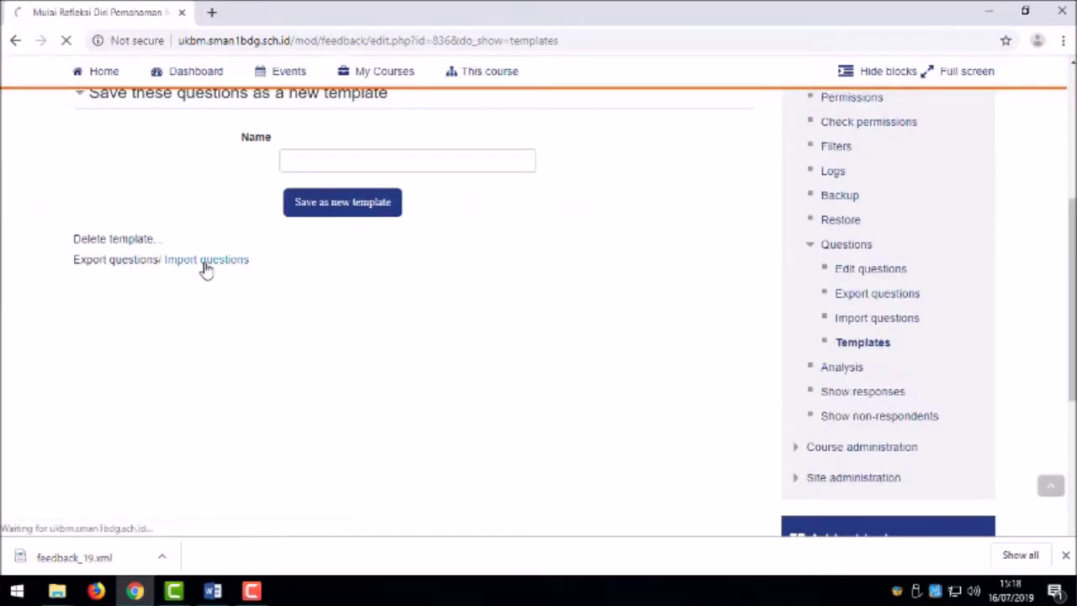
{"action": "scroll", "coordinate": [209, 269], "scroll_direction": "down", "scroll_amount": 2}
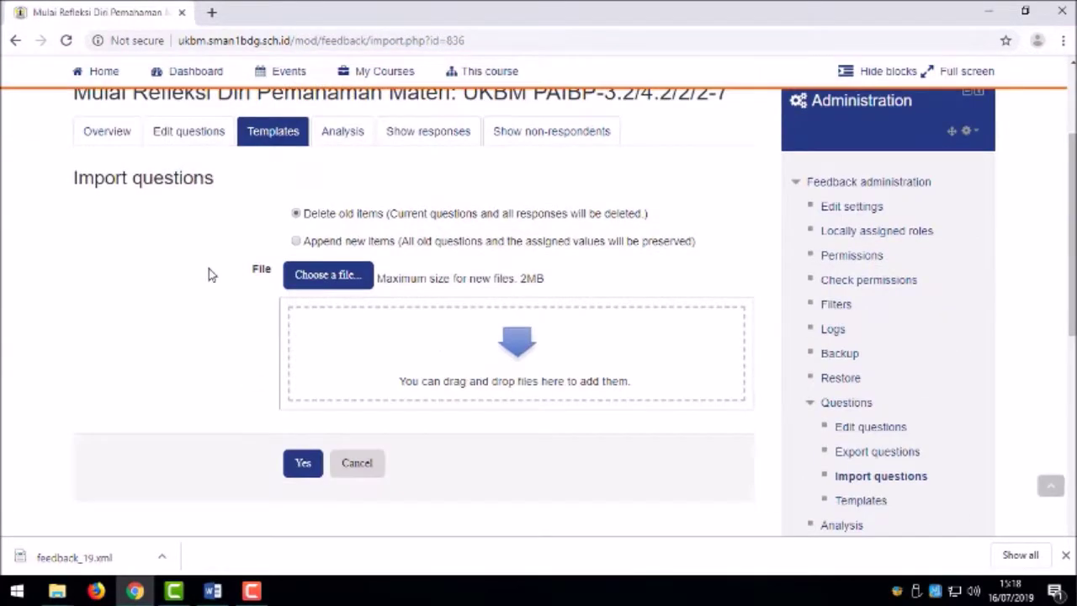
Step: Upload the Refleksi Diri XML file from Local Disk (D:) and import its questions with the Delete old items option
{"action": "left_click", "coordinate": [320, 283]}
{"action": "left_click", "coordinate": [284, 183]}
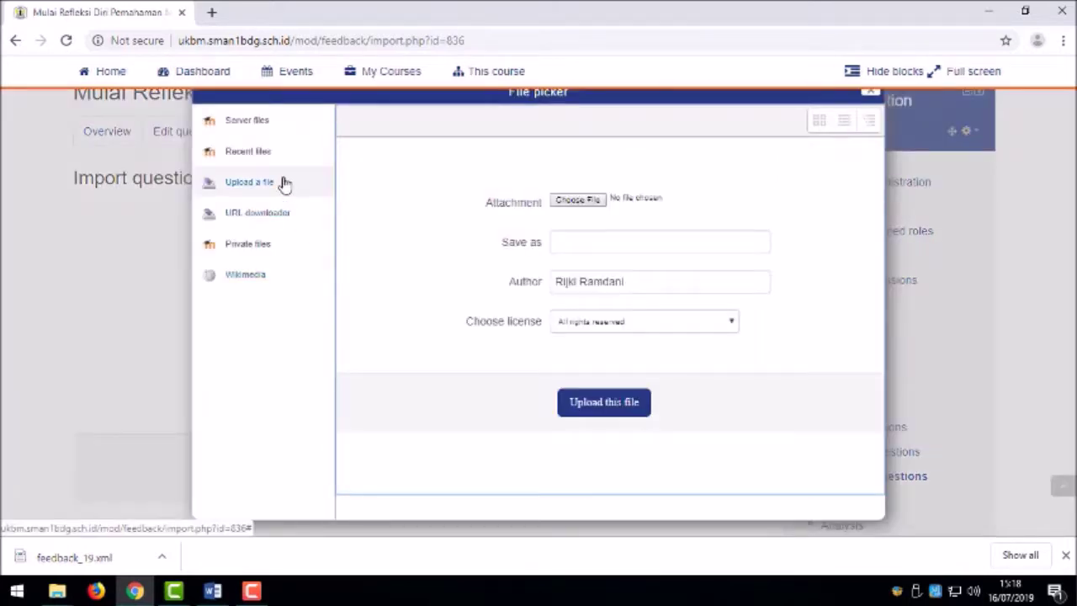
{"action": "left_click", "coordinate": [562, 201]}
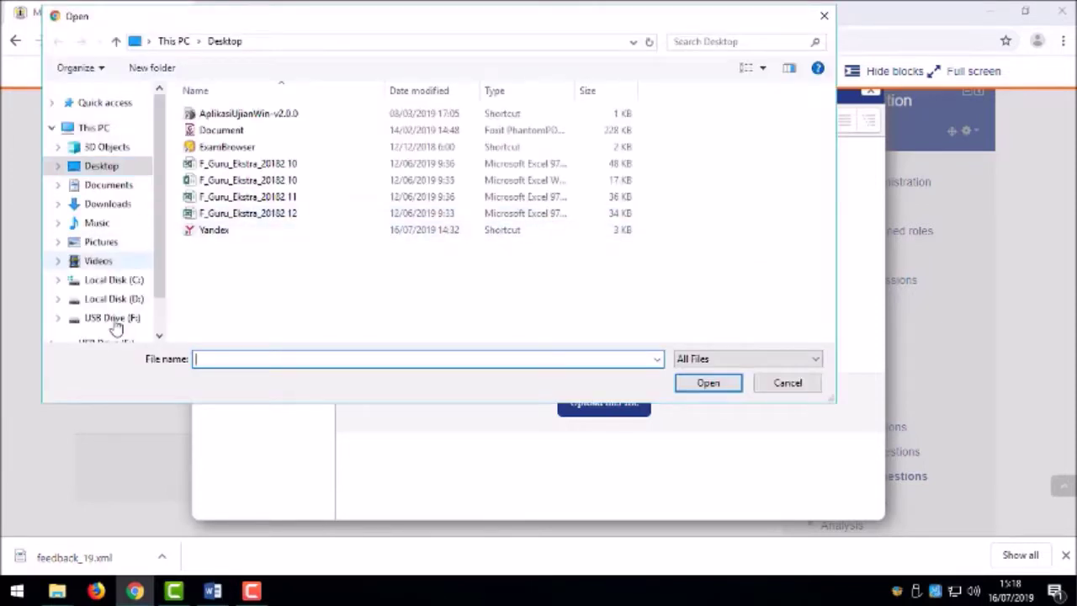
{"action": "left_click", "coordinate": [124, 302]}
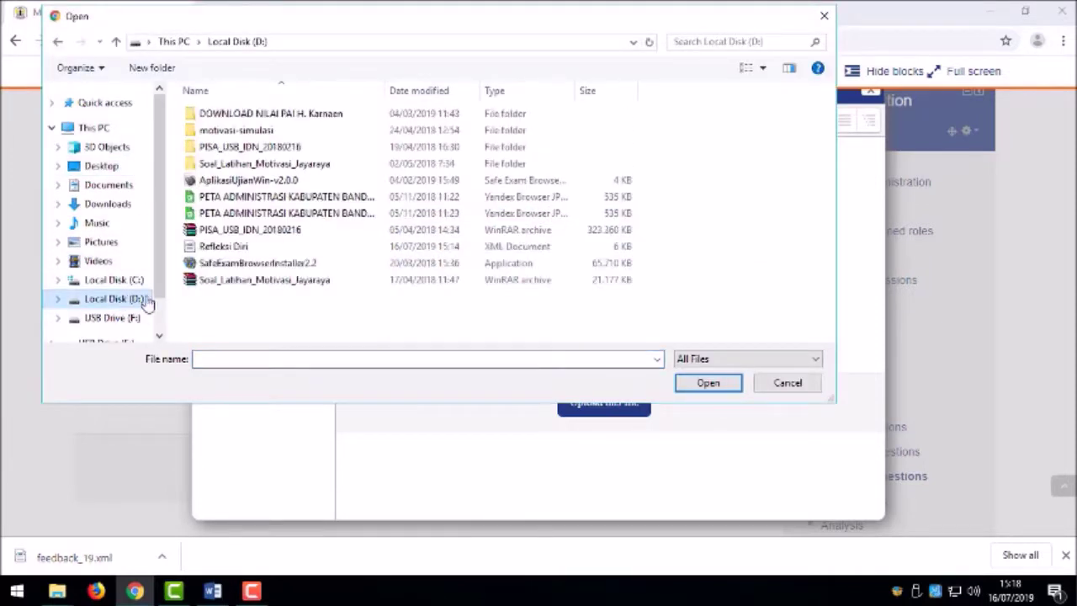
{"action": "left_click", "coordinate": [235, 251]}
{"action": "left_click", "coordinate": [680, 382]}
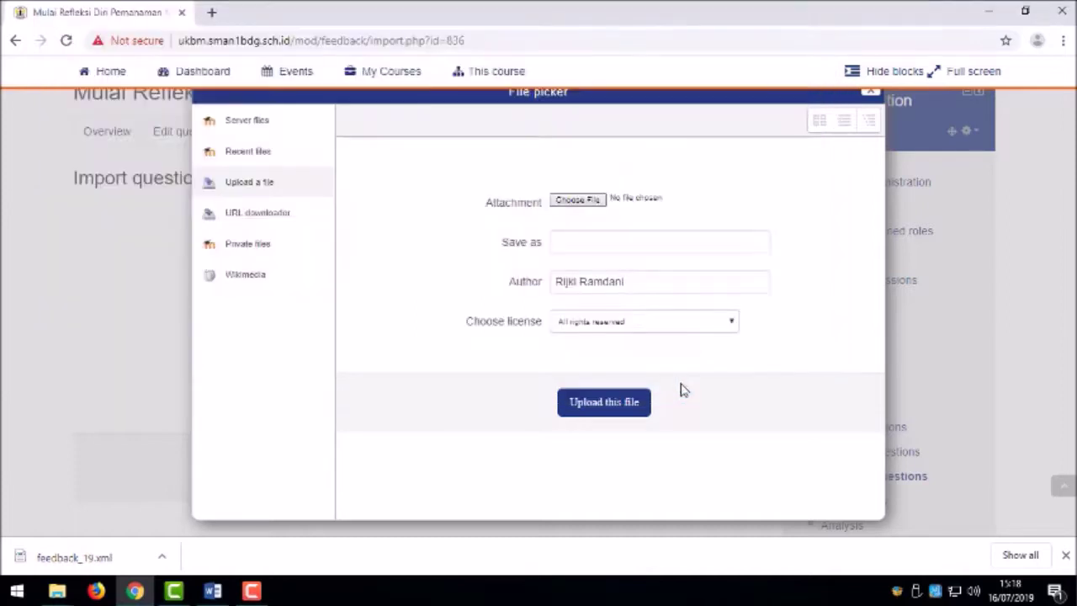
{"action": "left_click", "coordinate": [630, 404]}
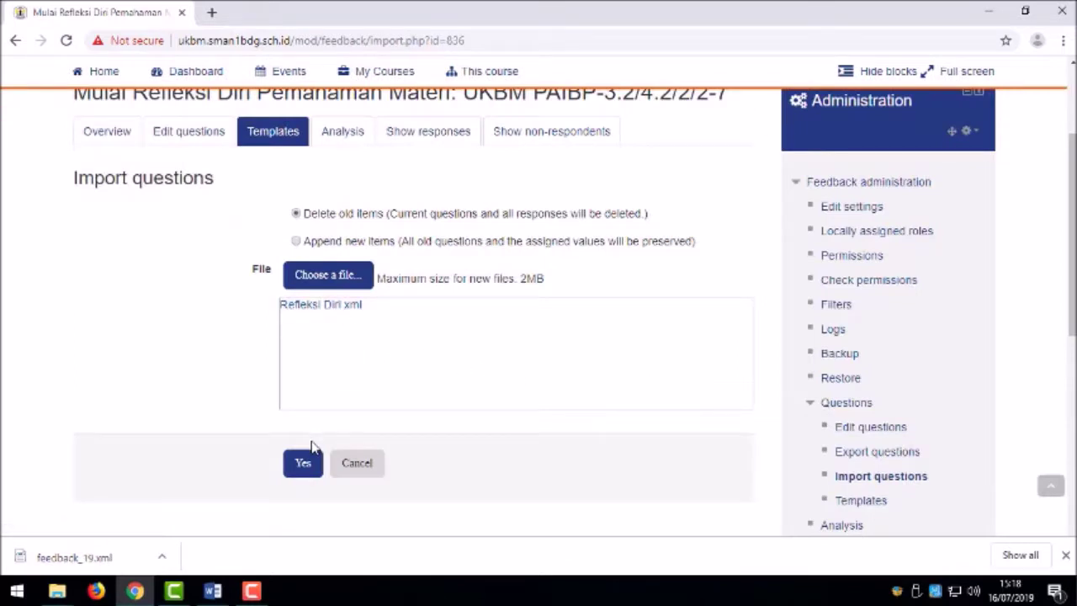
{"action": "left_click", "coordinate": [303, 462]}
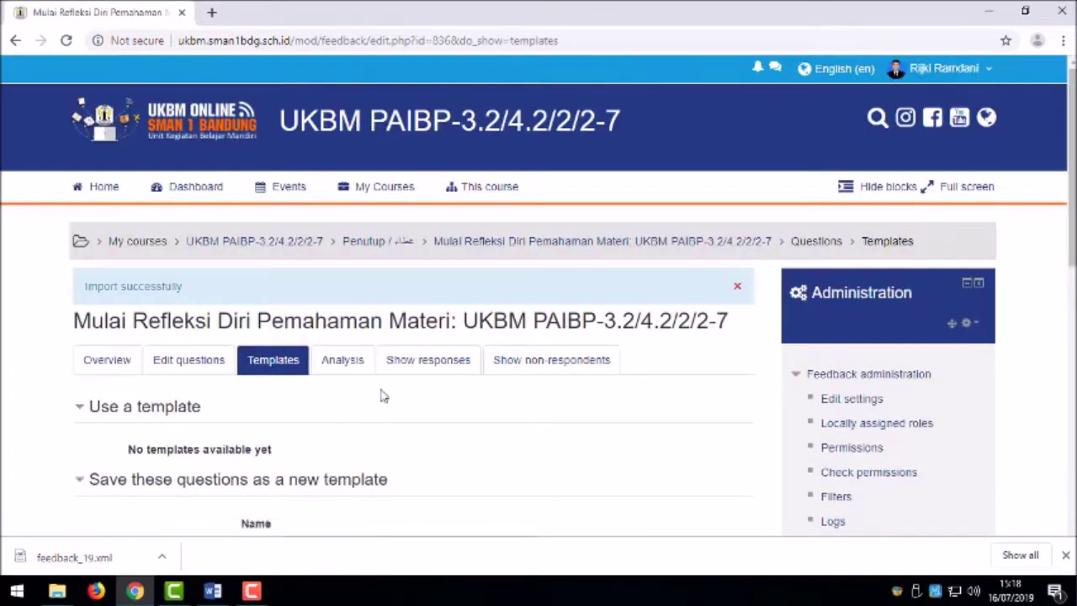
Step: Open the feedback's question editing page and review all the imported questions and labels
{"action": "scroll", "coordinate": [382, 395], "scroll_direction": "down", "scroll_amount": 1}
{"action": "left_click", "coordinate": [221, 290]}
{"action": "scroll", "coordinate": [221, 292], "scroll_direction": "down", "scroll_amount": 4}
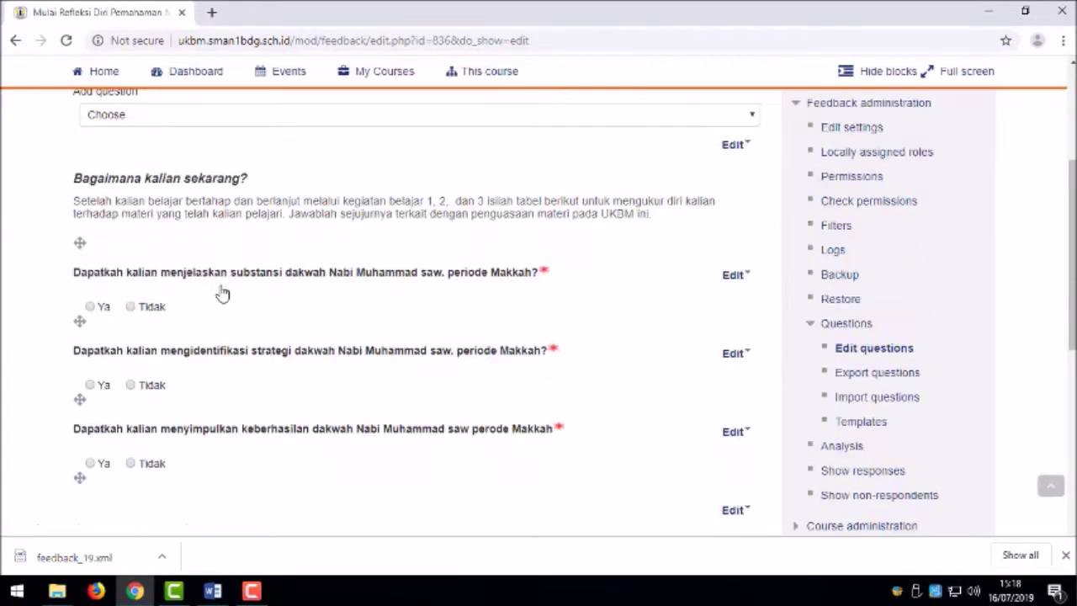
{"action": "scroll", "coordinate": [221, 292], "scroll_direction": "down", "scroll_amount": 1}
{"action": "scroll", "coordinate": [221, 292], "scroll_direction": "up", "scroll_amount": 2}
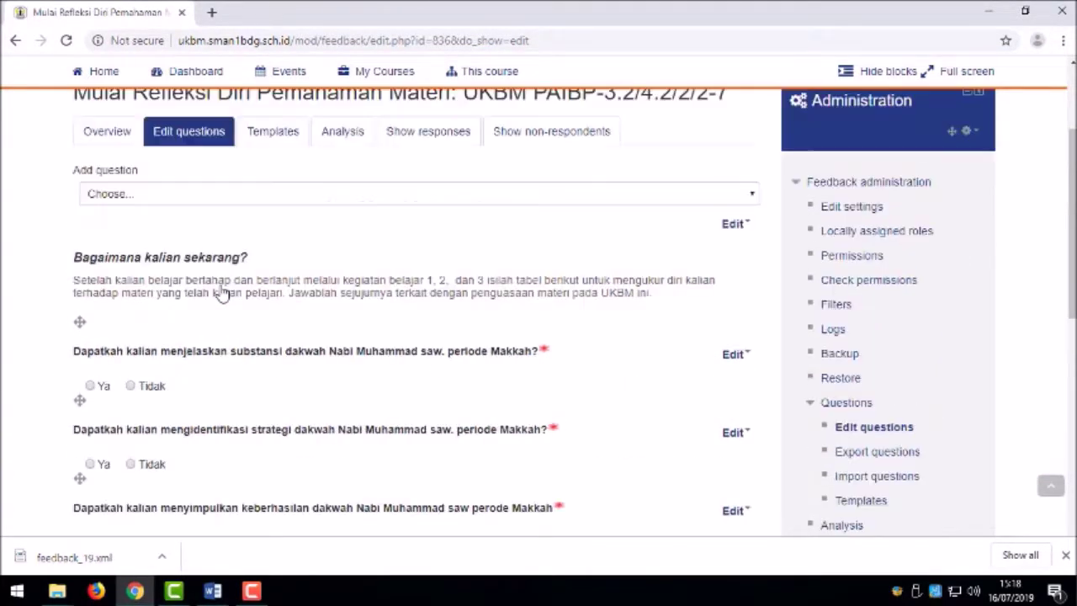
{"action": "scroll", "coordinate": [227, 290], "scroll_direction": "down", "scroll_amount": 5}
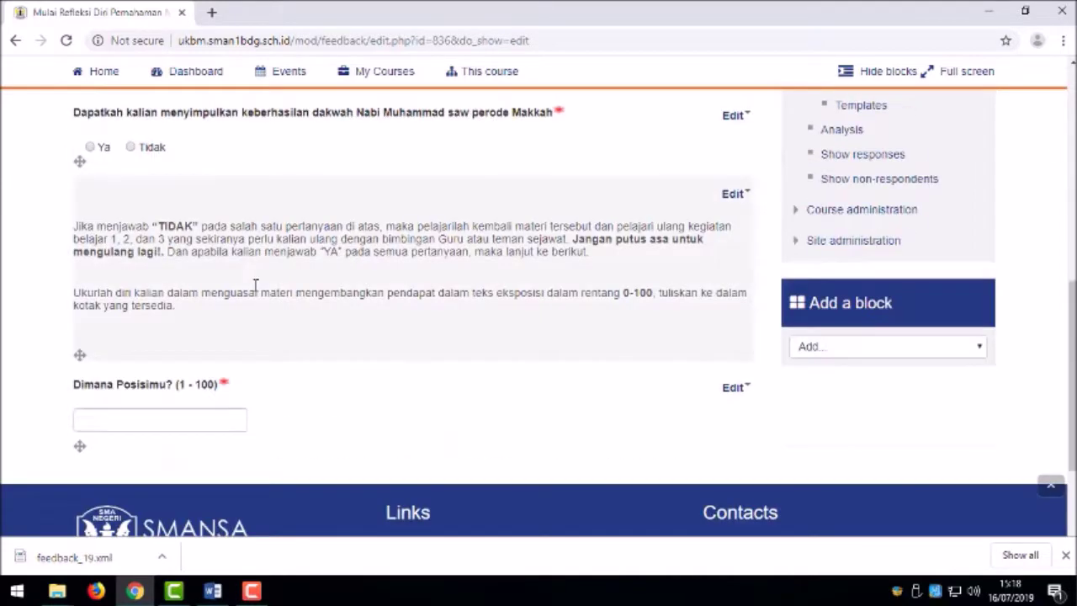
{"action": "scroll", "coordinate": [256, 288], "scroll_direction": "up", "scroll_amount": 4}
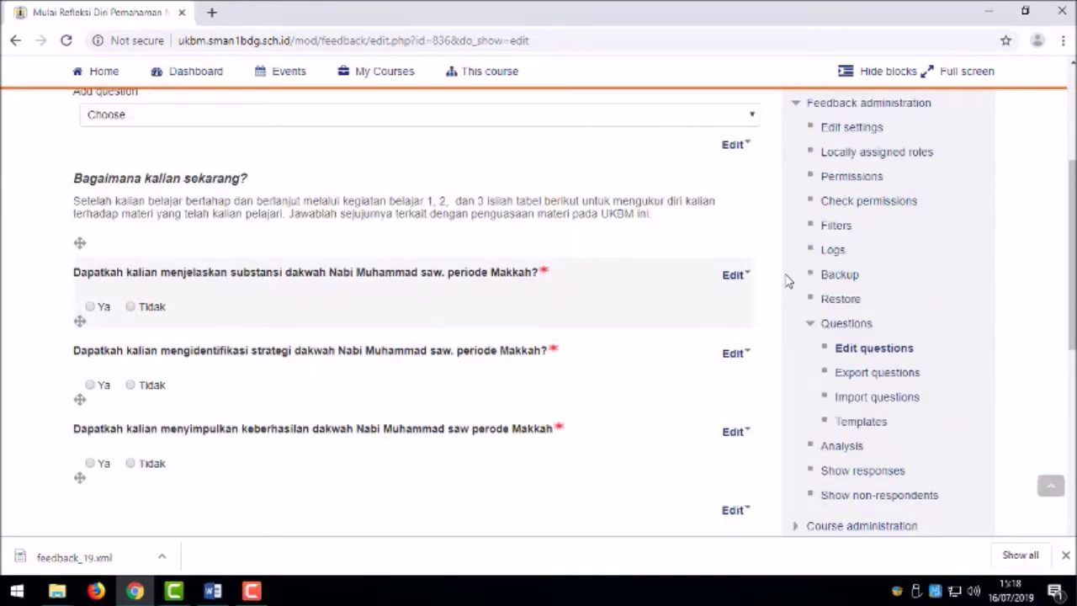
Step: Open the "substansi dakwah" question for editing, select part of its wording, and save the question without altering it
{"action": "left_click", "coordinate": [734, 275]}
{"action": "left_click", "coordinate": [725, 303]}
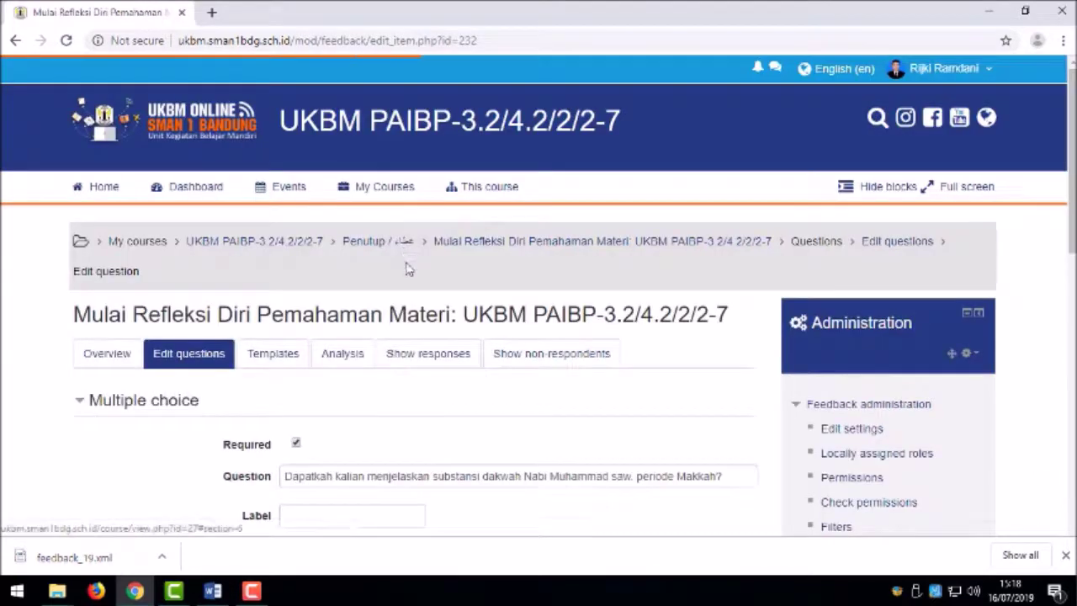
{"action": "scroll", "coordinate": [382, 170], "scroll_direction": "down", "scroll_amount": 4}
{"action": "left_click_drag", "start_coordinate": [390, 125], "coordinate": [500, 132]}
{"action": "scroll", "coordinate": [507, 258], "scroll_direction": "down", "scroll_amount": 4}
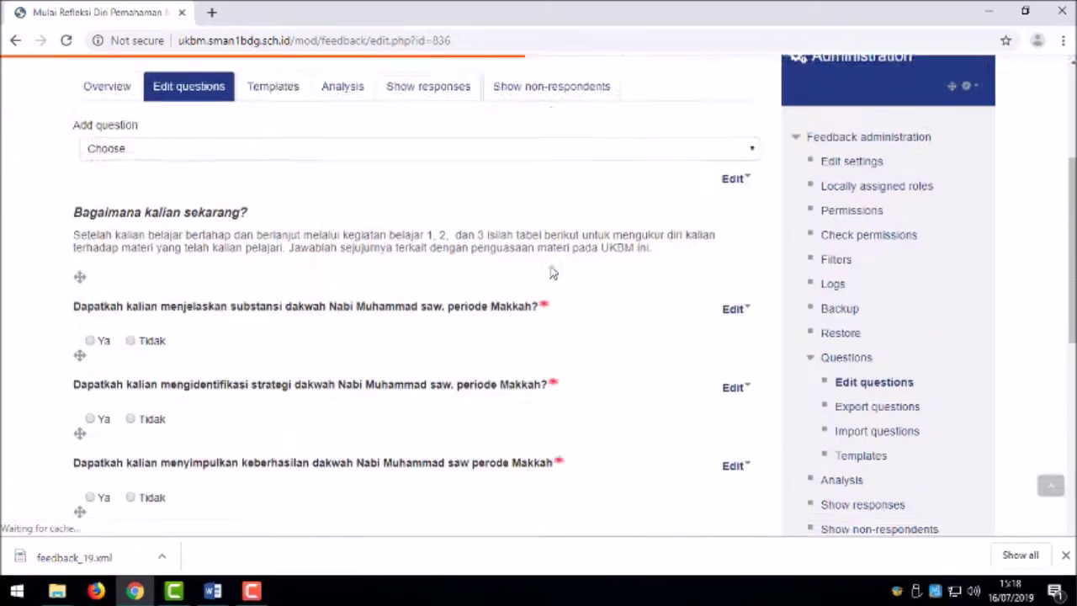
Step: Open the "strategi dakwah" question for editing, look through its settings, and save it without altering it
{"action": "left_click", "coordinate": [728, 353]}
{"action": "left_click", "coordinate": [725, 385]}
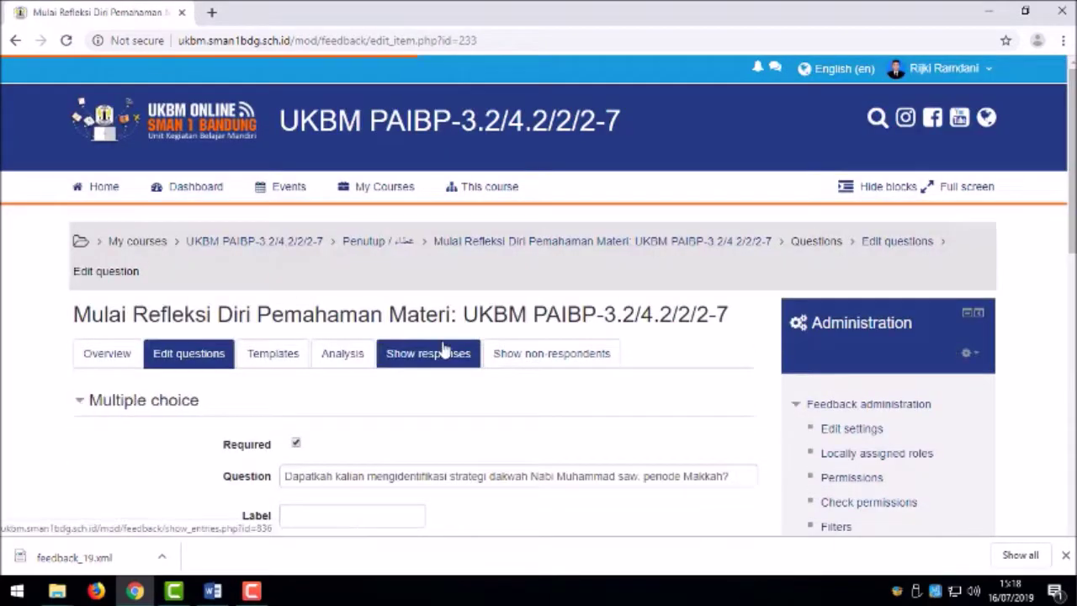
{"action": "scroll", "coordinate": [344, 354], "scroll_direction": "down", "scroll_amount": 10}
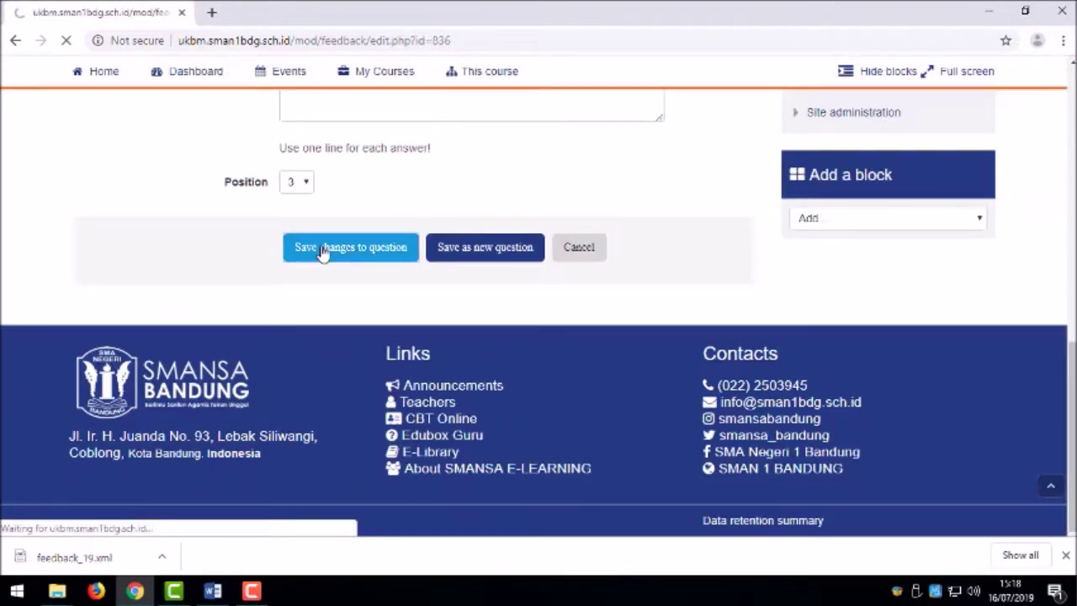
Step: Compare the feedback's questions with the Tabel Refleksi Diri Pemahaman Materi in the Word document, then return to the browser
{"action": "scroll", "coordinate": [333, 258], "scroll_direction": "down", "scroll_amount": 6}
{"action": "scroll", "coordinate": [333, 260], "scroll_direction": "up", "scroll_amount": 4}
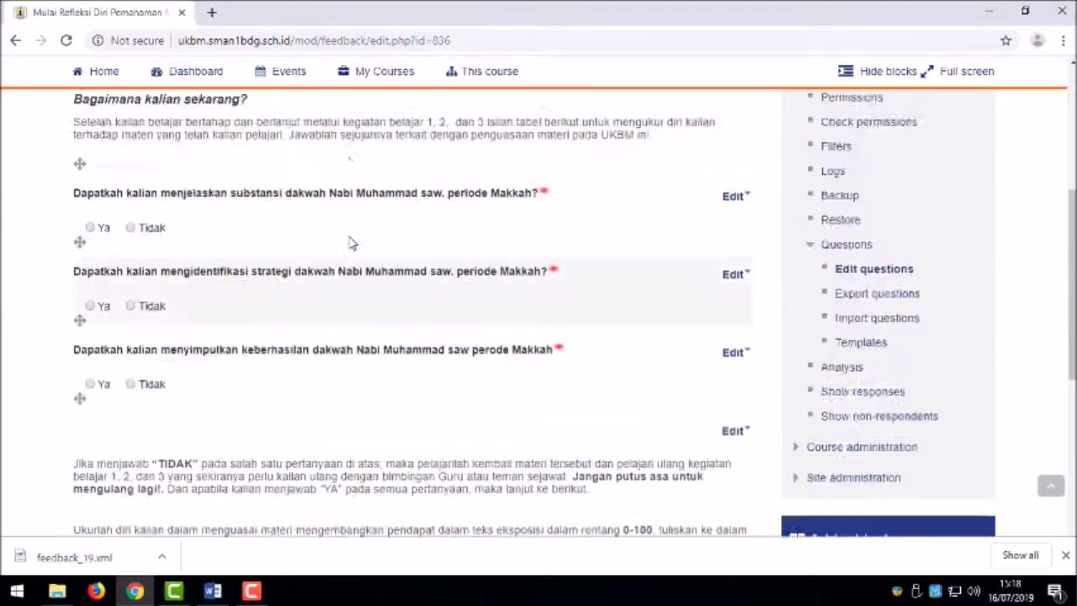
{"action": "scroll", "coordinate": [339, 317], "scroll_direction": "down", "scroll_amount": 3}
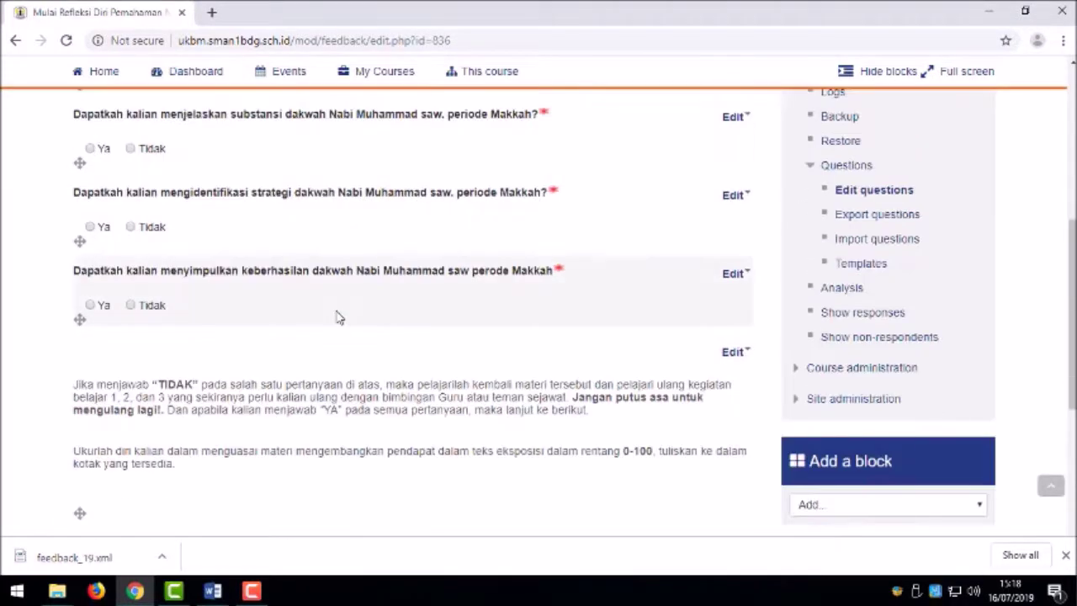
{"action": "scroll", "coordinate": [353, 372], "scroll_direction": "down", "scroll_amount": 1}
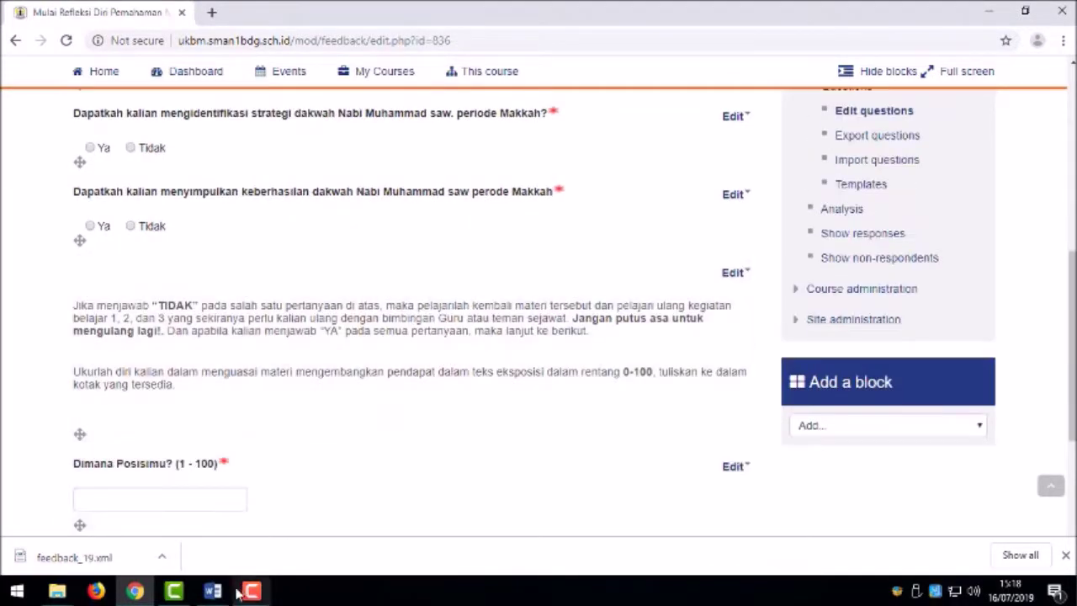
{"action": "left_click", "coordinate": [213, 590]}
{"action": "left_click", "coordinate": [397, 444]}
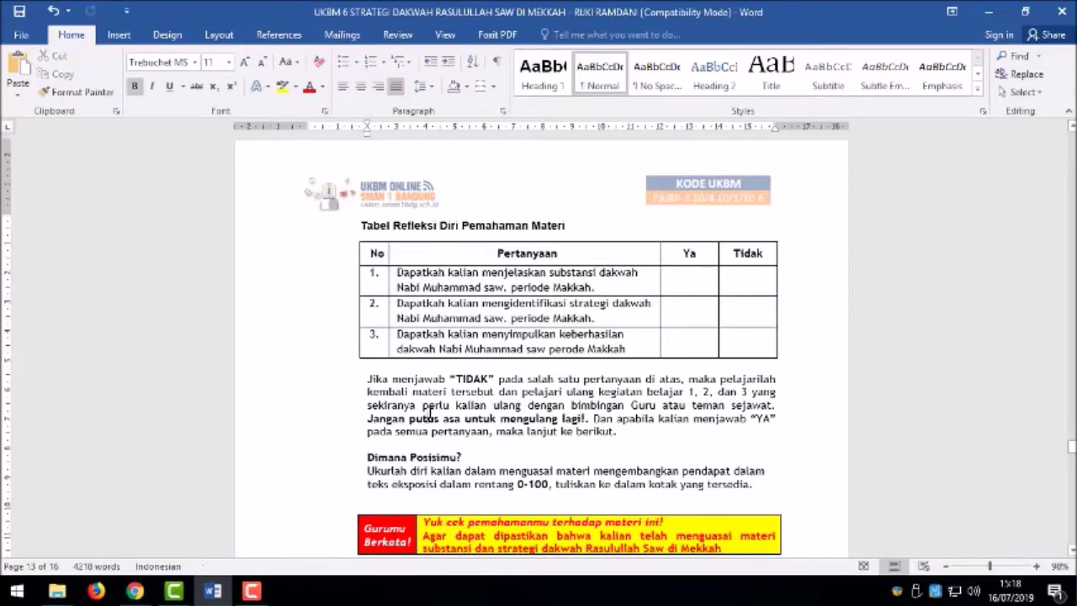
{"action": "left_click", "coordinate": [135, 591]}
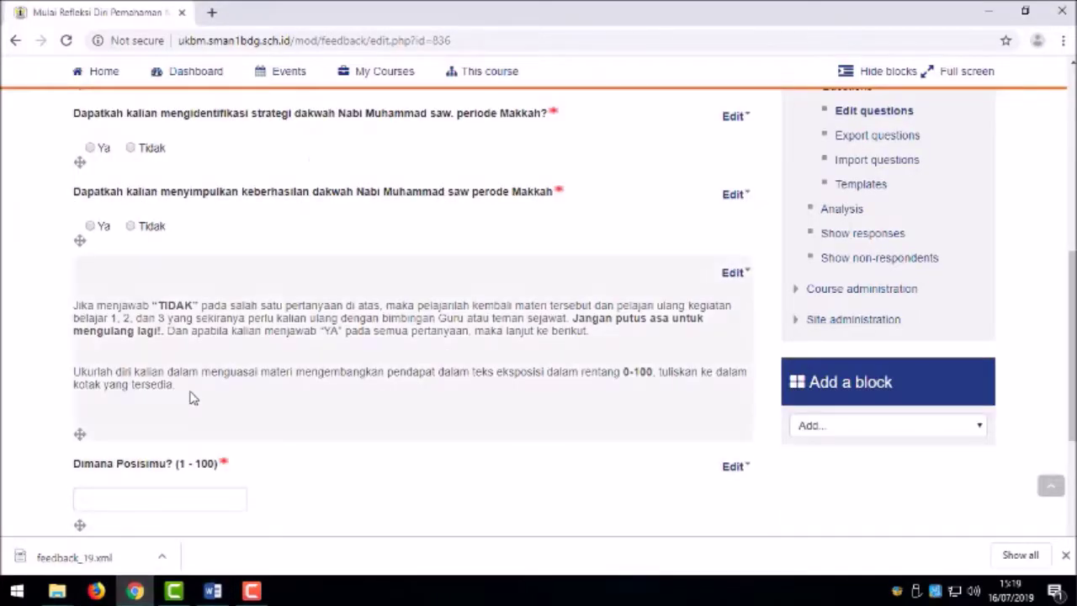
Step: Return to the UKBM PAIBP-3.2/4.2/2/2-7 course page and look over its sections
{"action": "scroll", "coordinate": [404, 396], "scroll_direction": "up", "scroll_amount": 10}
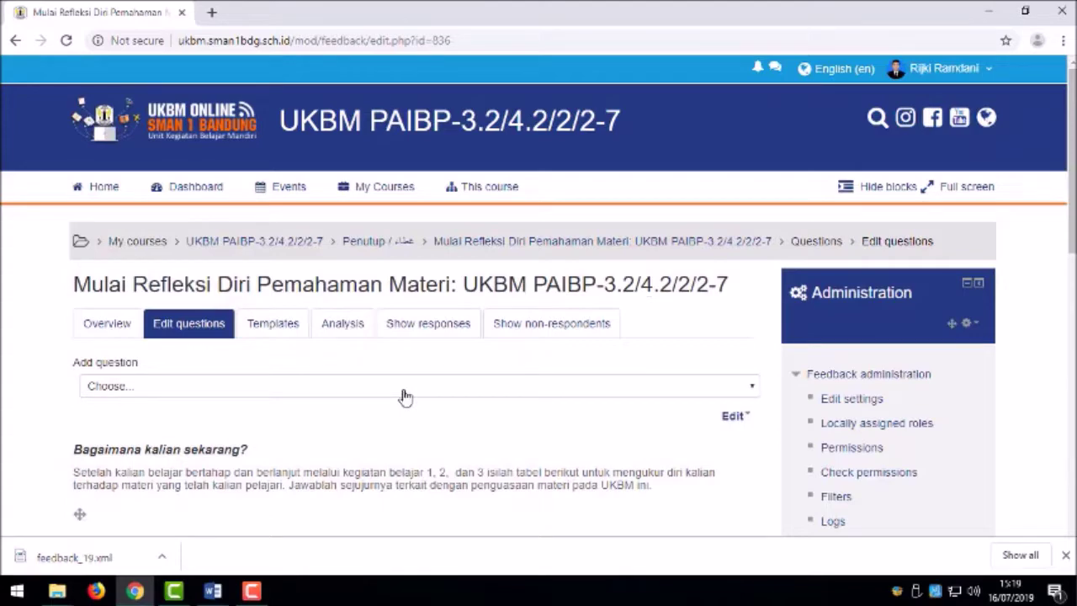
{"action": "left_click", "coordinate": [320, 244]}
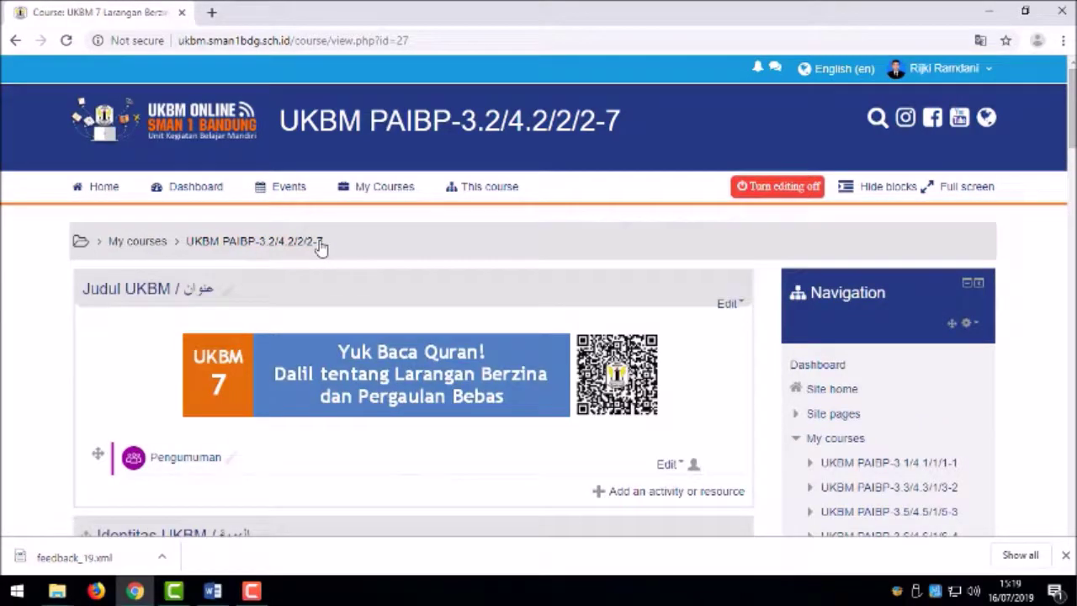
{"action": "scroll", "coordinate": [320, 244], "scroll_direction": "down", "scroll_amount": 15}
{"action": "scroll", "coordinate": [321, 244], "scroll_direction": "down", "scroll_amount": 8}
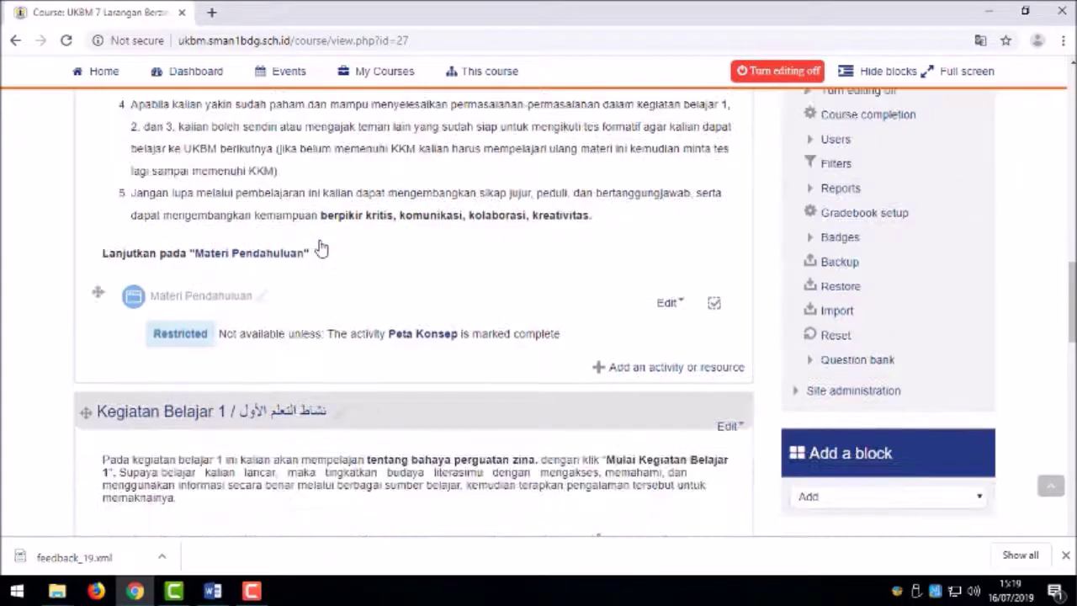
{"action": "scroll", "coordinate": [320, 244], "scroll_direction": "up", "scroll_amount": 20}
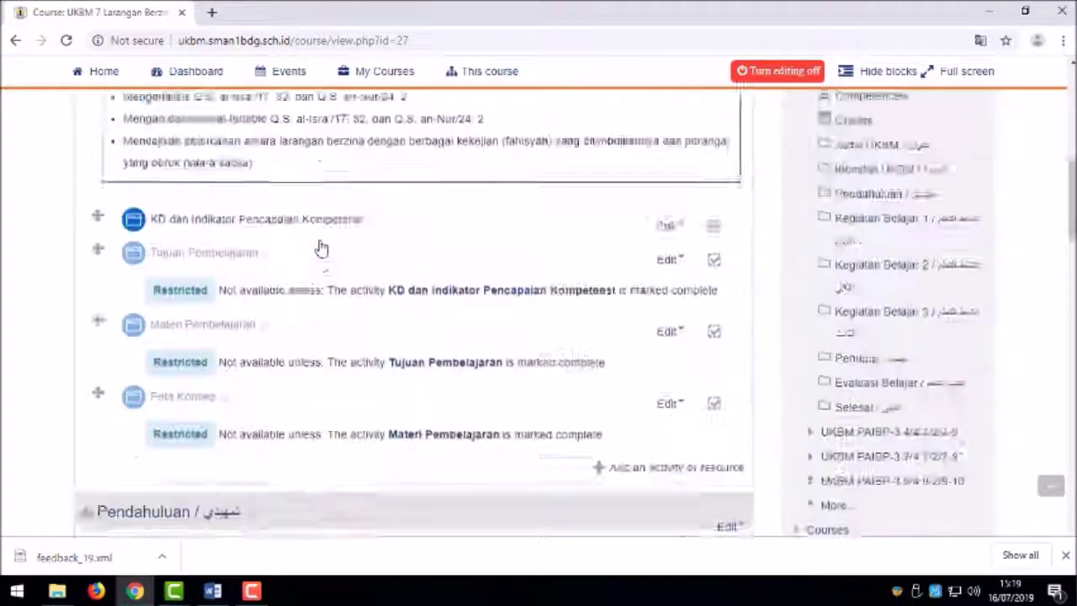
{"action": "scroll", "coordinate": [320, 248], "scroll_direction": "up", "scroll_amount": 3}
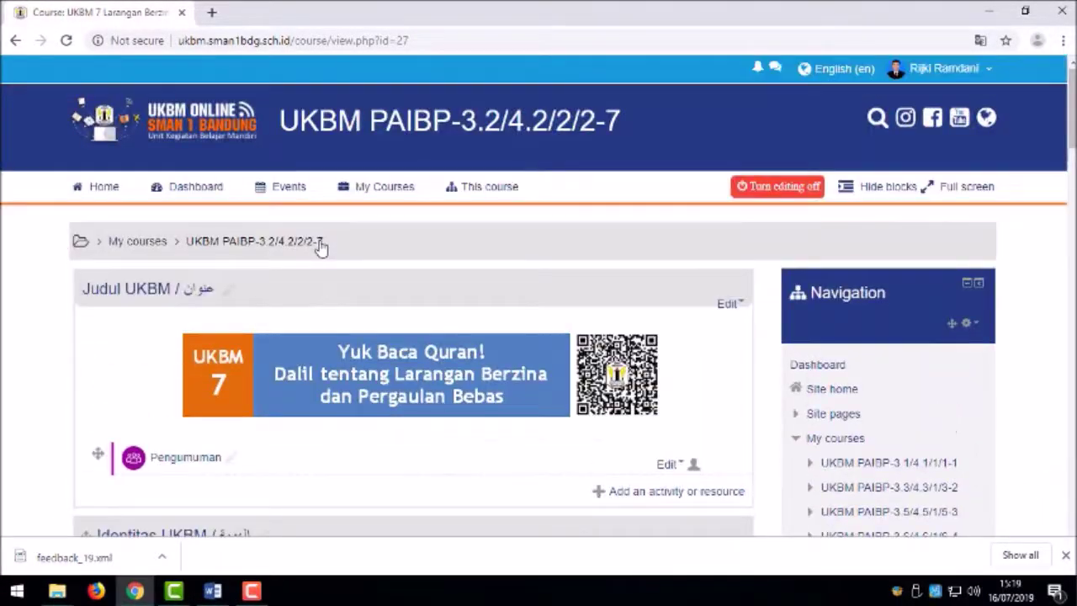